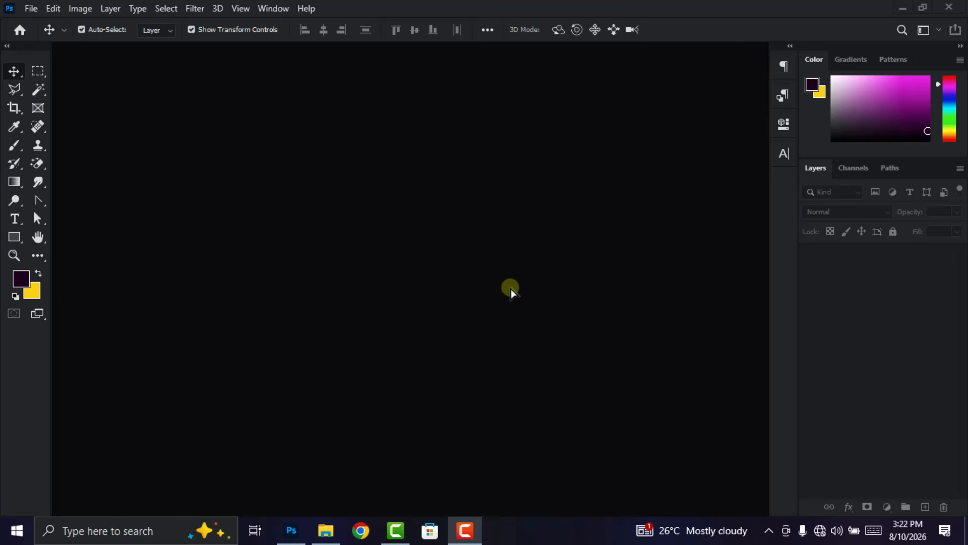
# Step: Create a new 4.5 x 5 inch RGB document at 300 pixels/inch with a white background and artboards enabled
pyautogui.click(31, 8)
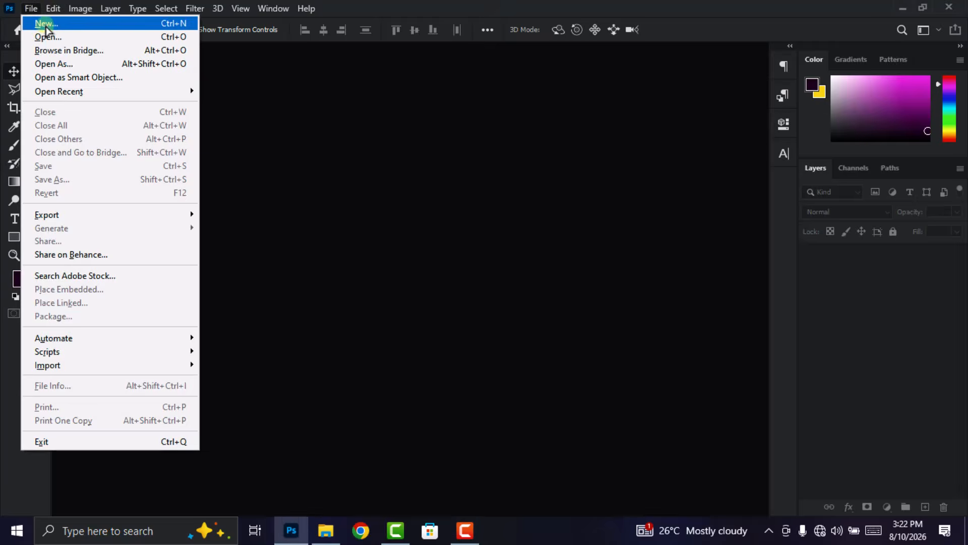
pyautogui.click(45, 25)
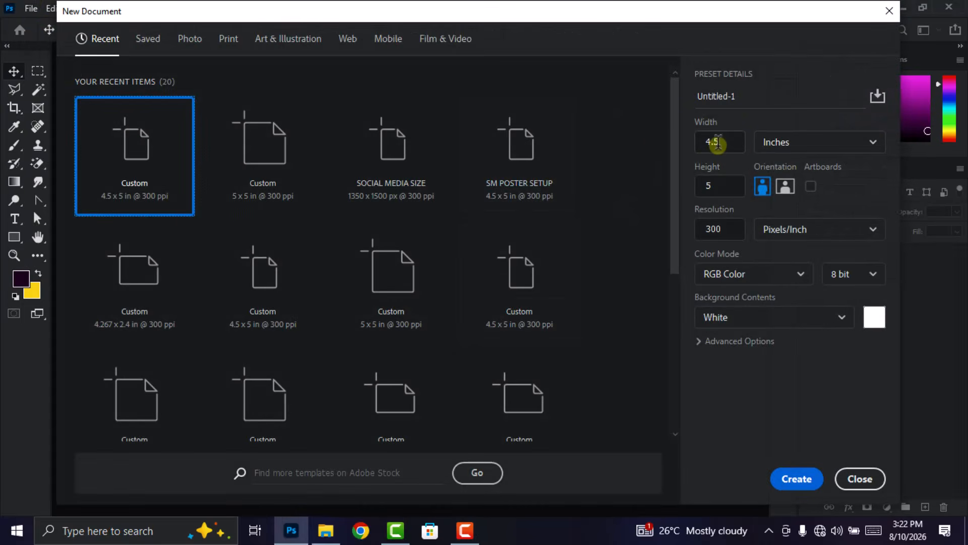
pyautogui.click(810, 186)
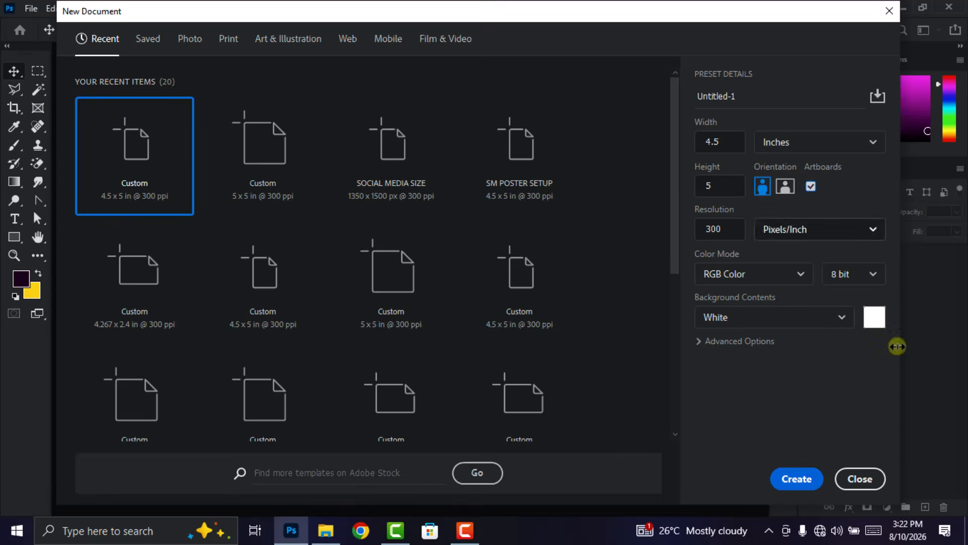
pyautogui.click(802, 481)
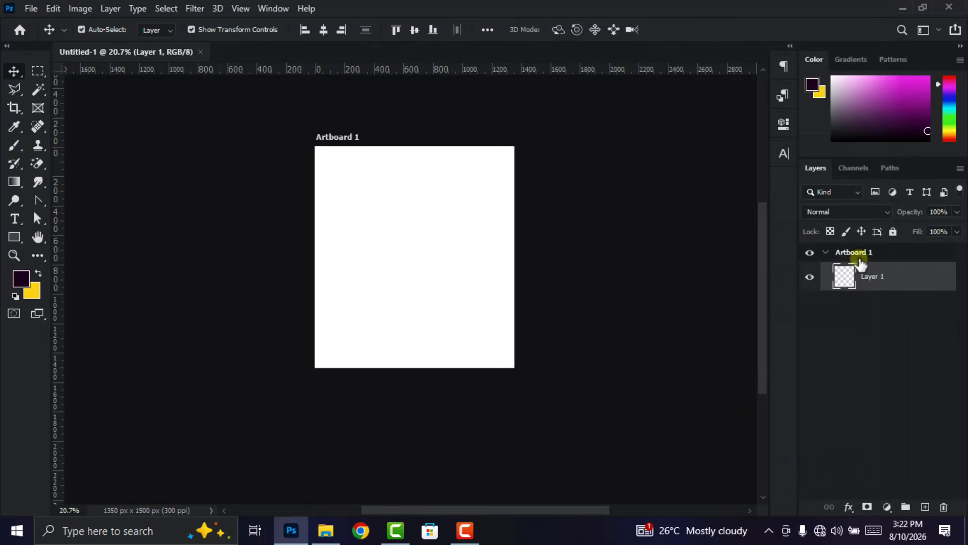
# Step: Duplicate Artboard 1 twice to get three equal artboards side by side
pyautogui.click(838, 254)
pyautogui.click(826, 252)
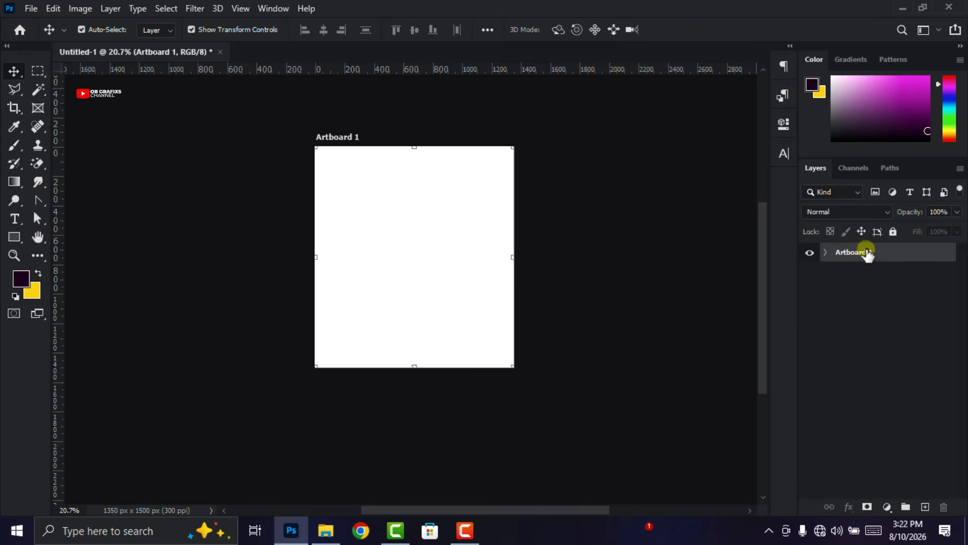
pyautogui.click(827, 252)
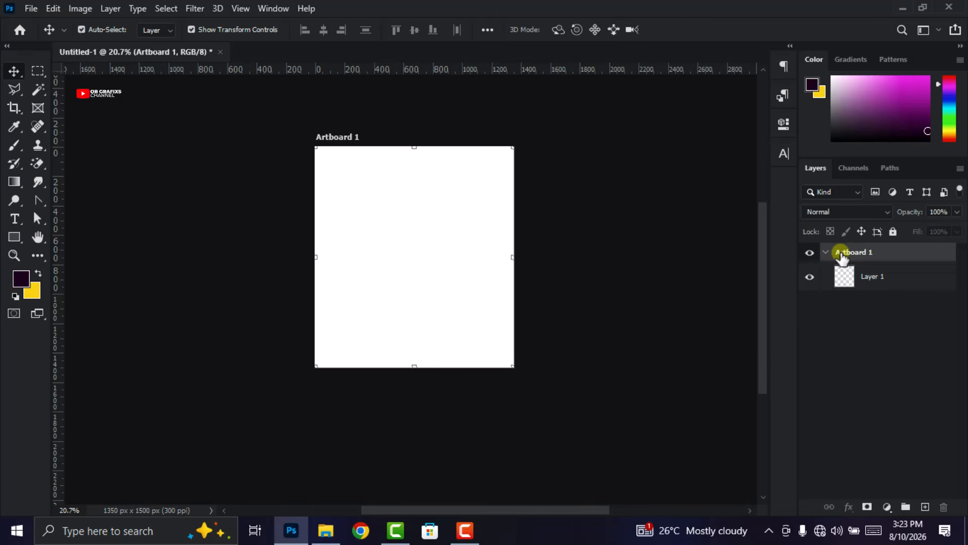
pyautogui.hotkey('ctrl', 'j')
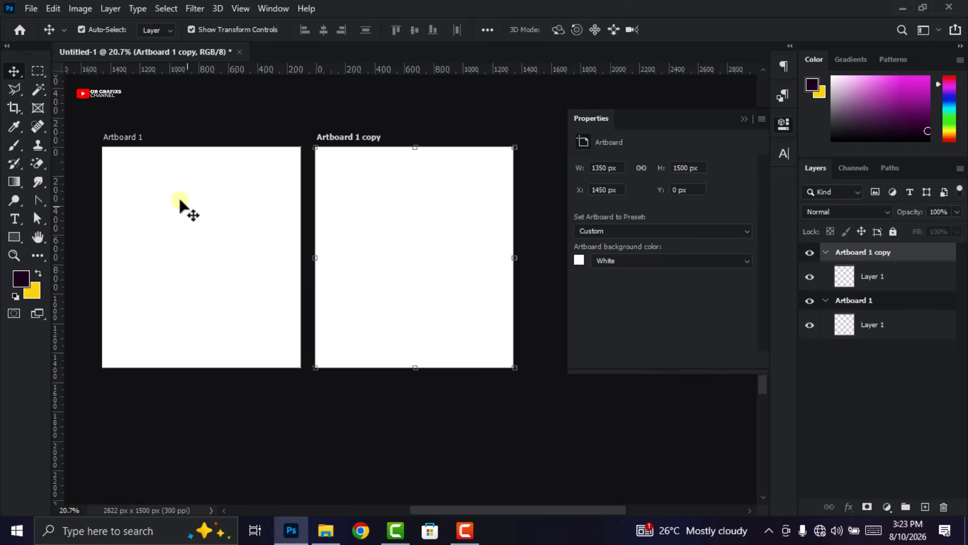
pyautogui.click(783, 123)
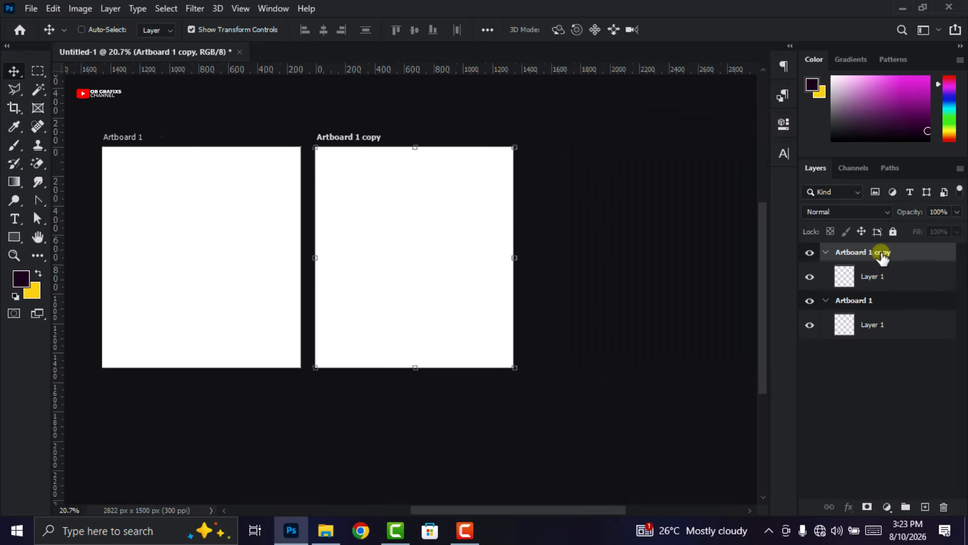
pyautogui.hotkey('ctrl', 'j')
pyautogui.hotkey('ctrl', '0')
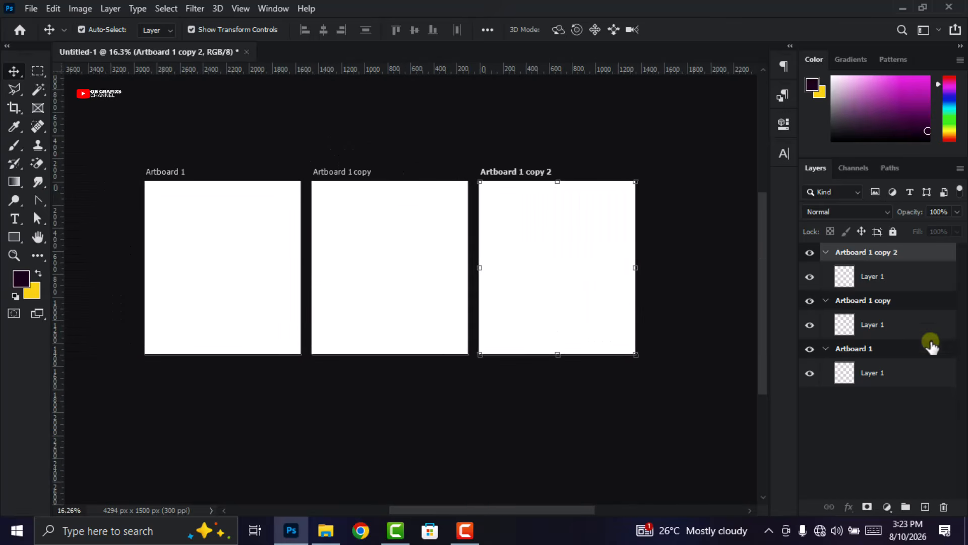
# Step: Collapse the contents of all three artboards in the layer list
pyautogui.click(825, 348)
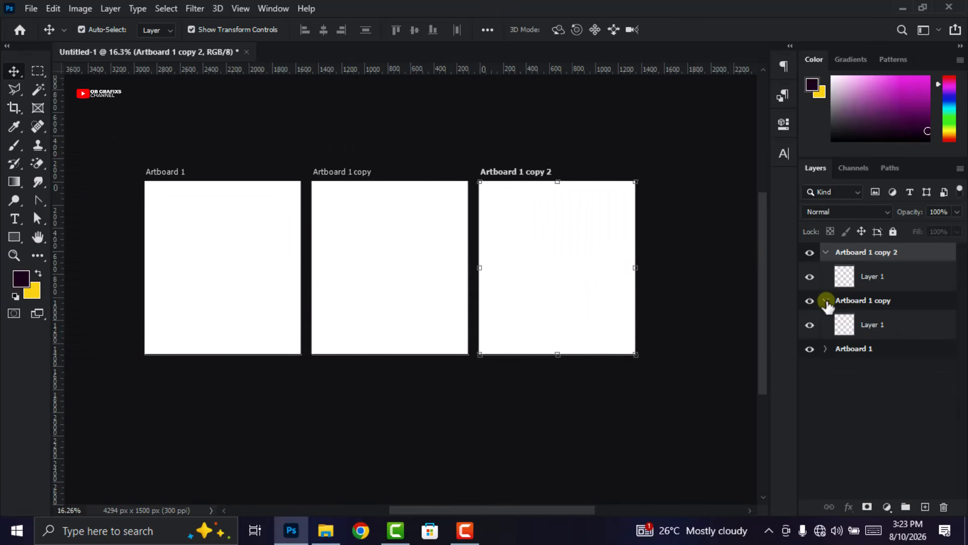
pyautogui.click(825, 302)
pyautogui.click(826, 252)
pyautogui.click(707, 276)
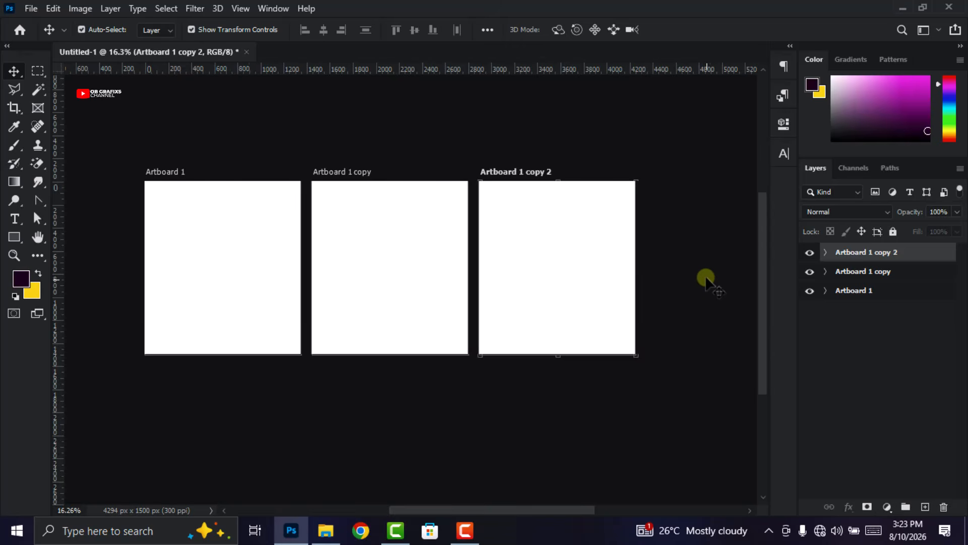
# Step: Add a solid color fill layer in dark teal 011d1c to Artboard 1 copy 2
pyautogui.scroll(2, 712, 238)
pyautogui.click(526, 317)
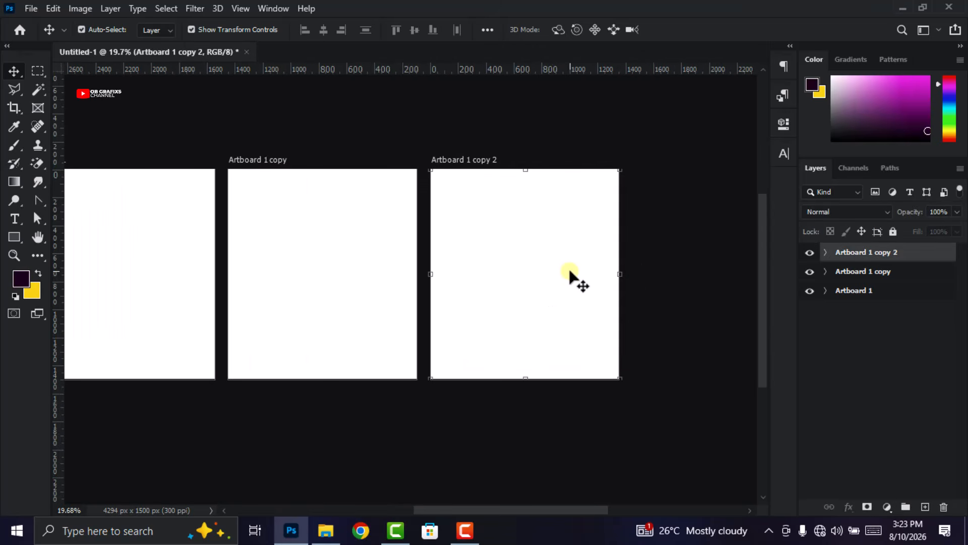
pyautogui.scroll(1, 669, 238)
pyautogui.scroll(1, 672, 238)
pyautogui.click(826, 252)
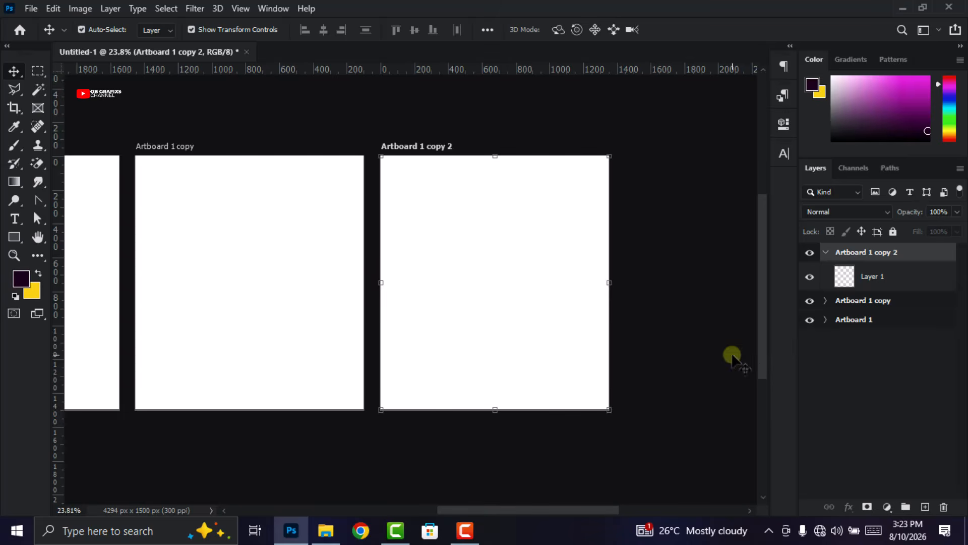
pyautogui.click(887, 506)
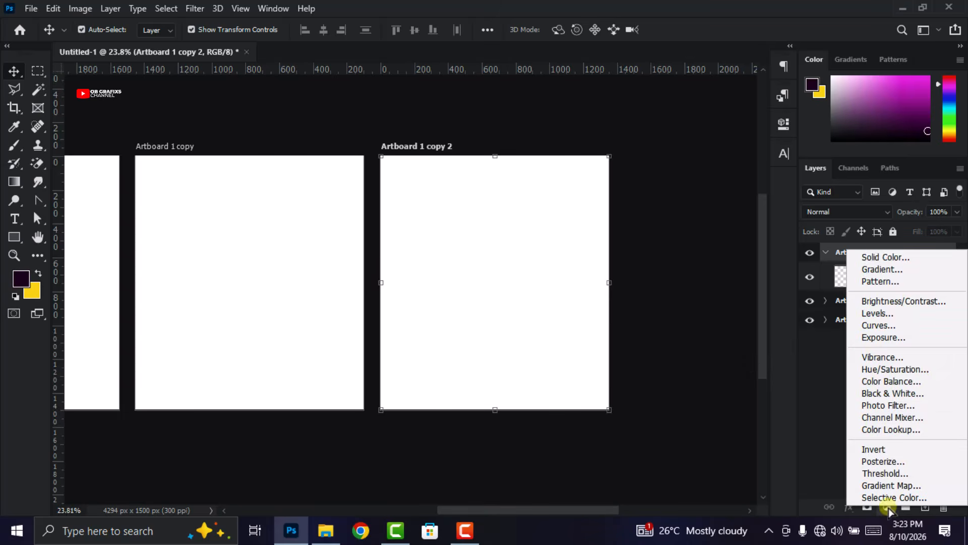
pyautogui.click(878, 256)
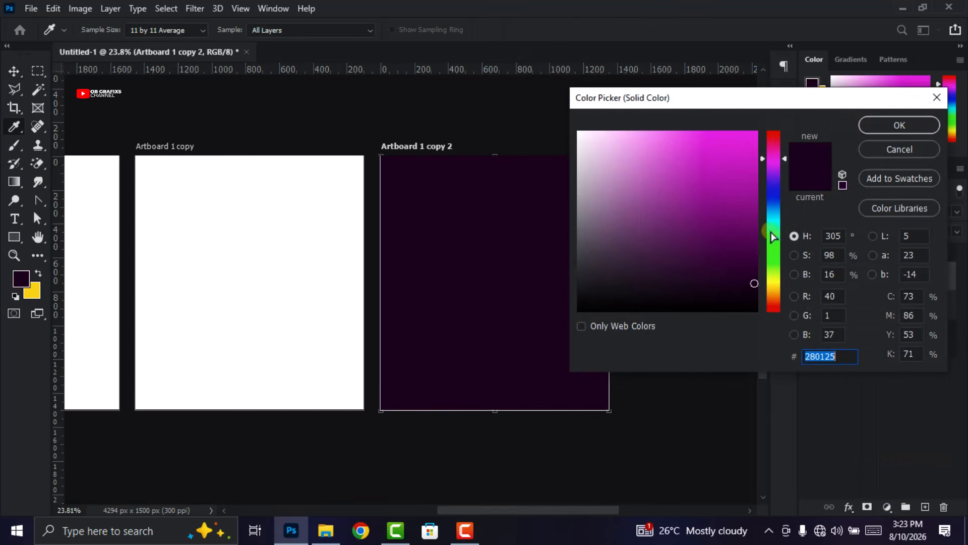
pyautogui.moveTo(774, 238); pyautogui.dragTo(774, 231)
pyautogui.moveTo(749, 151); pyautogui.dragTo(763, 123)
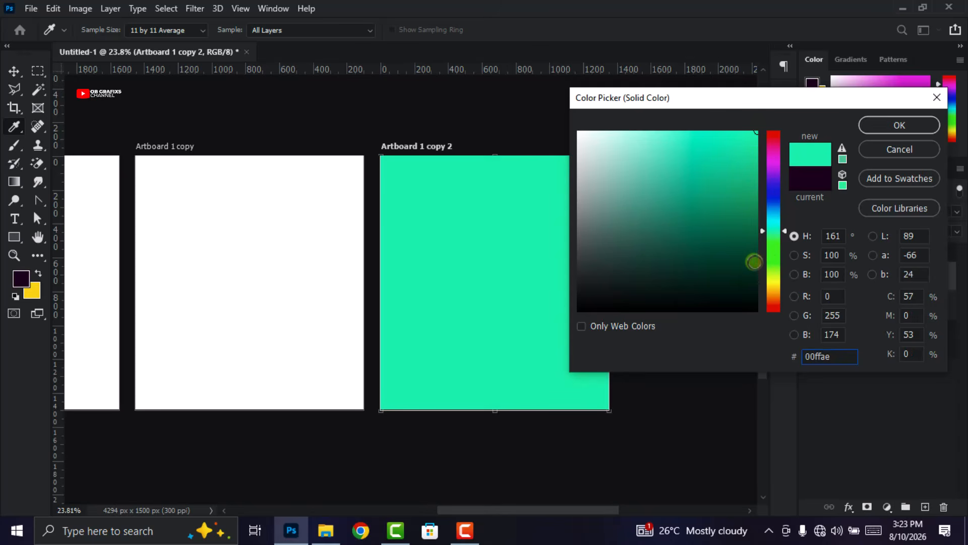
pyautogui.click(754, 261)
pyautogui.moveTo(772, 242); pyautogui.dragTo(776, 225)
pyautogui.click(755, 291)
pyautogui.click(837, 354)
pyautogui.moveTo(837, 355); pyautogui.dragTo(767, 353)
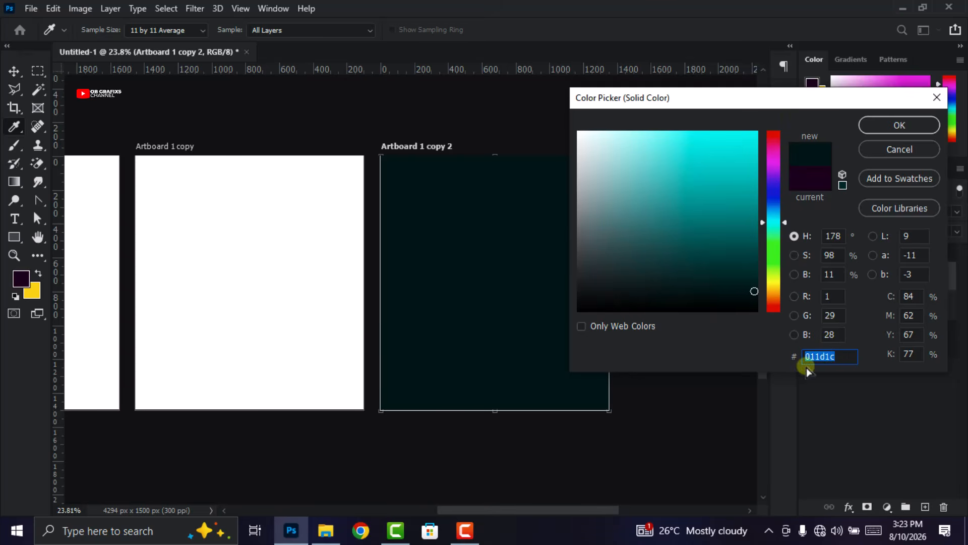
pyautogui.click(891, 131)
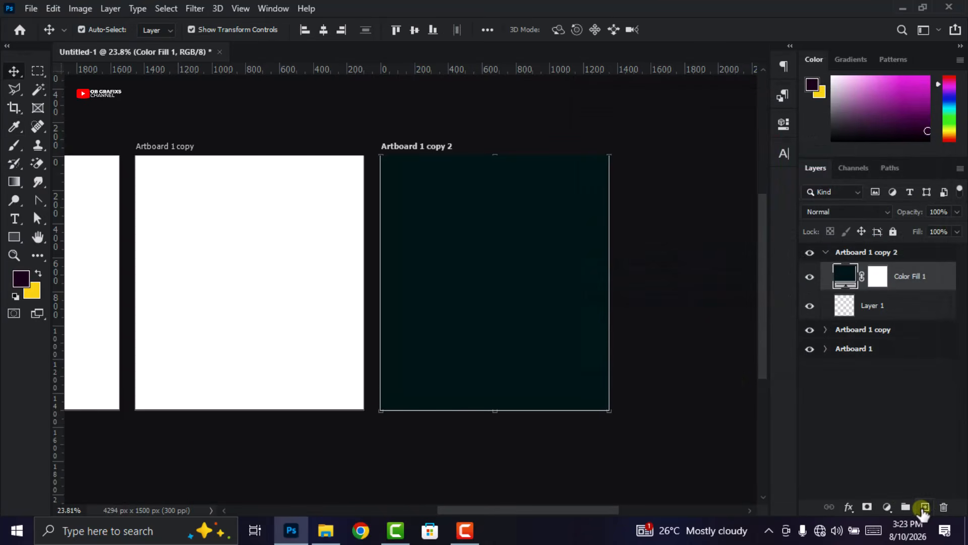
# Step: Add an empty layer above the color fill and set the foreground color to bright cyan 00fff6
pyautogui.click(924, 507)
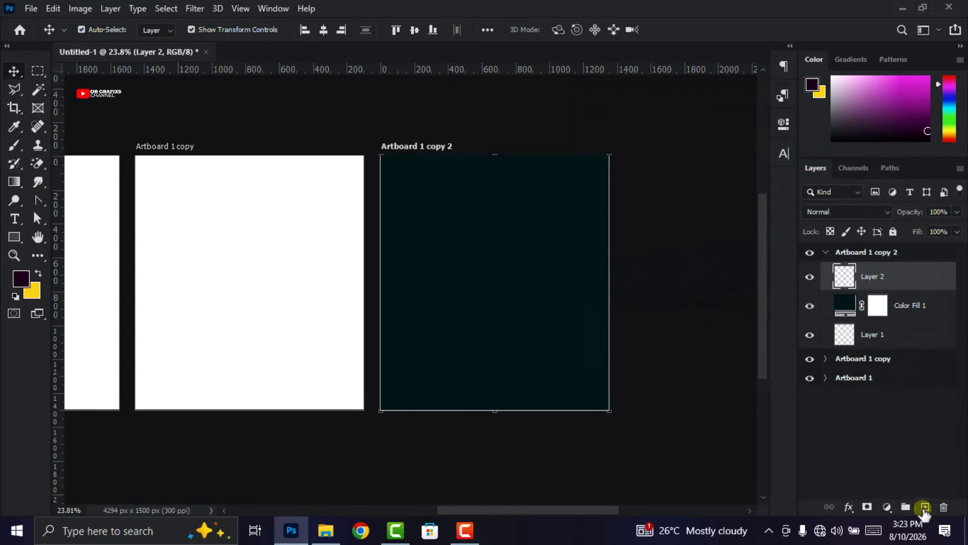
pyautogui.click(21, 278)
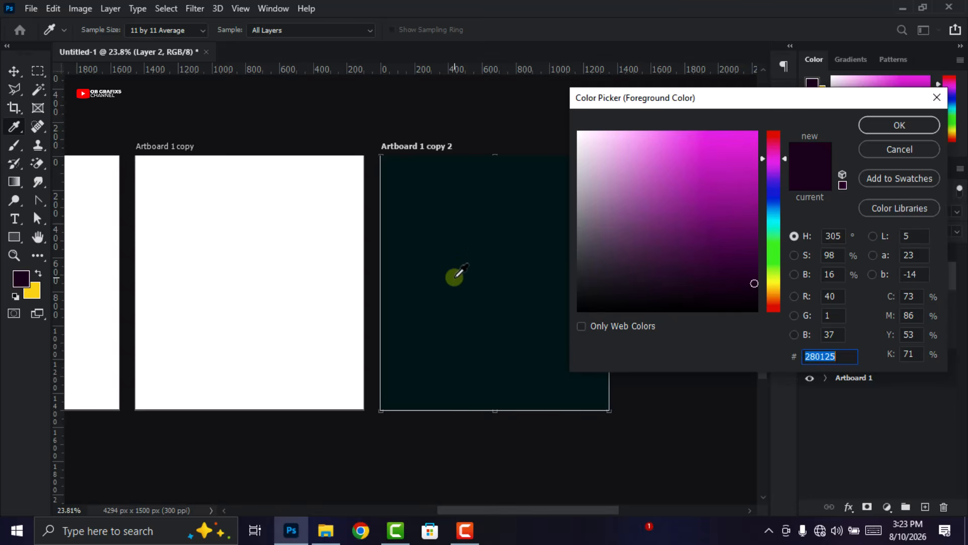
pyautogui.click(446, 273)
pyautogui.moveTo(762, 146); pyautogui.dragTo(758, 119)
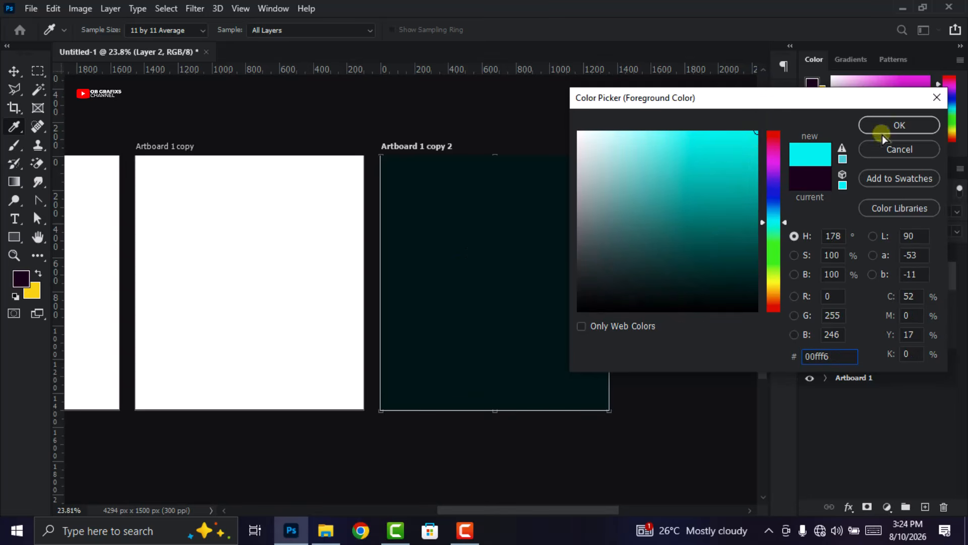
pyautogui.click(895, 126)
pyautogui.press('v')
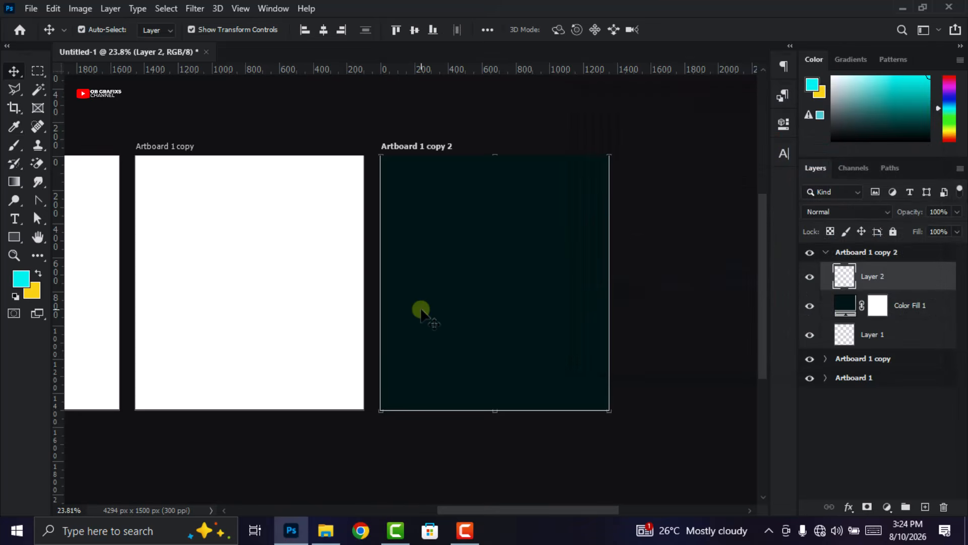
# Step: Paint soft cyan glows with a 1457 px brush at the artboard's upper left corner and just beyond its upper right edge
pyautogui.click(14, 145)
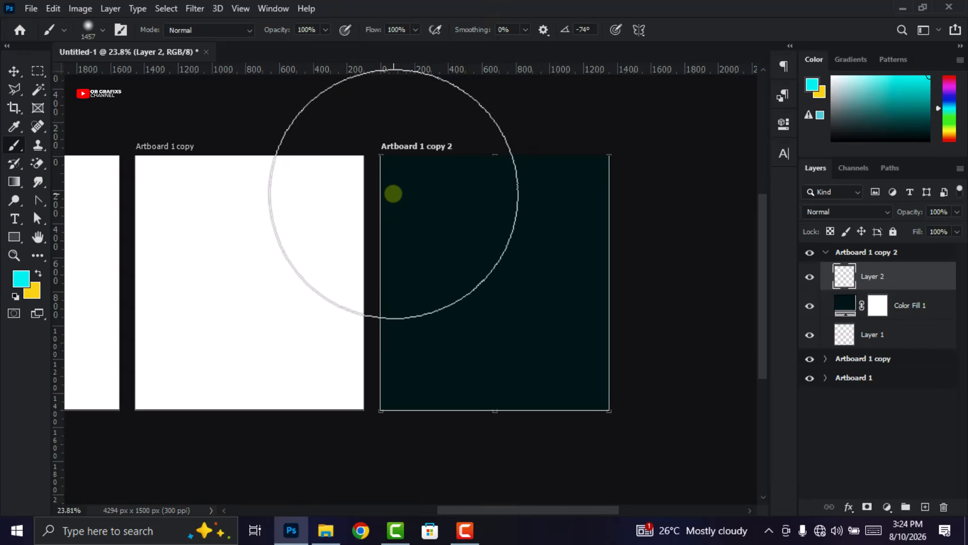
pyautogui.click(394, 205)
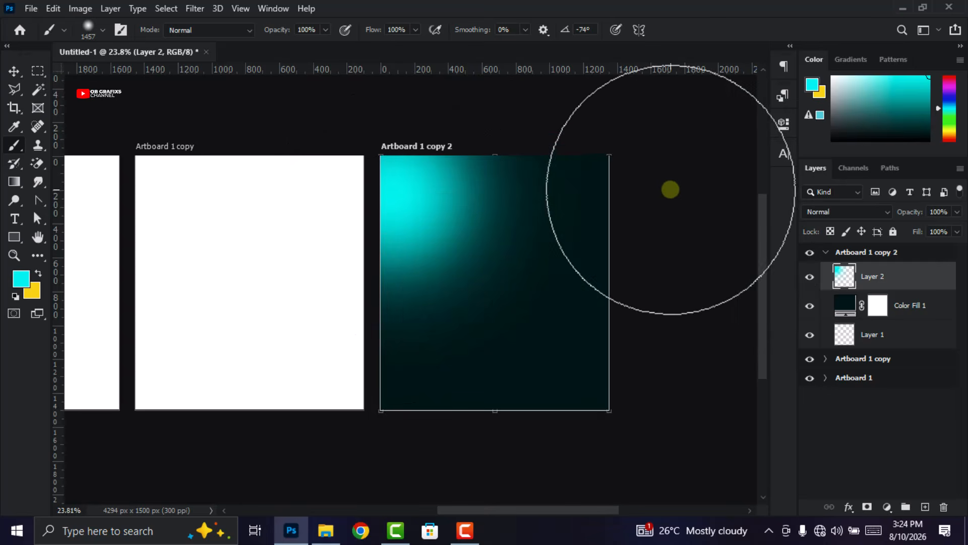
pyautogui.click(673, 194)
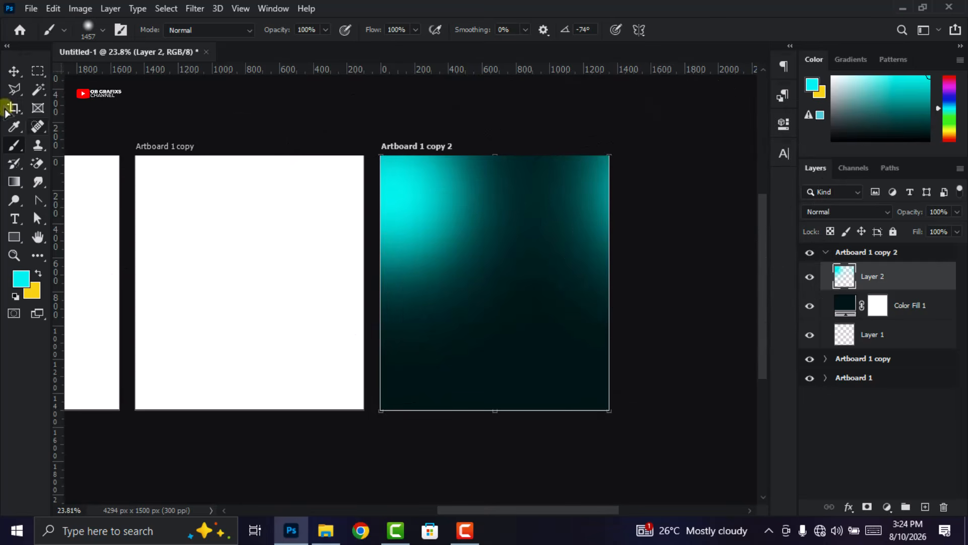
pyautogui.click(15, 72)
pyautogui.click(672, 231)
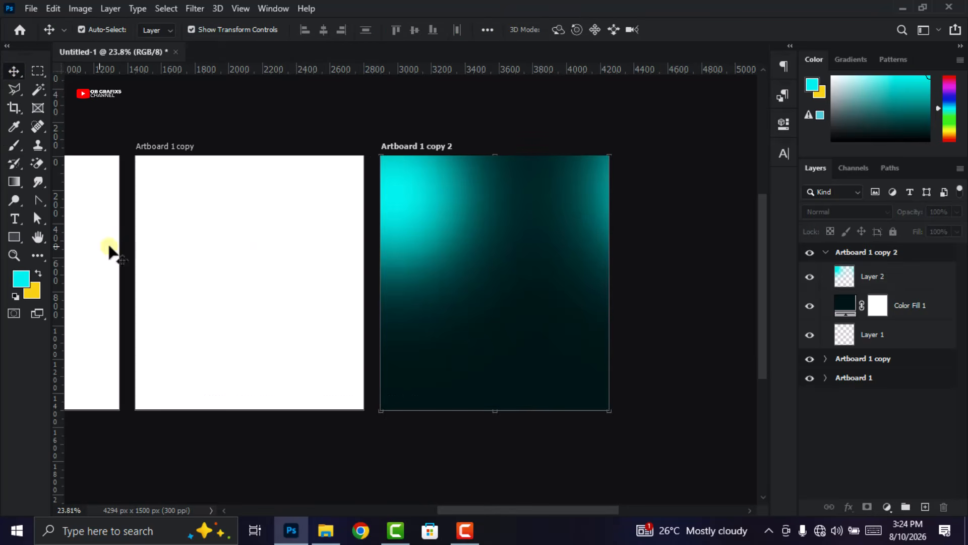
# Step: Draw a cyan rectangle about 471 x 131 px in the artboard's upper left area and shift it slightly up and left
pyautogui.click(13, 238)
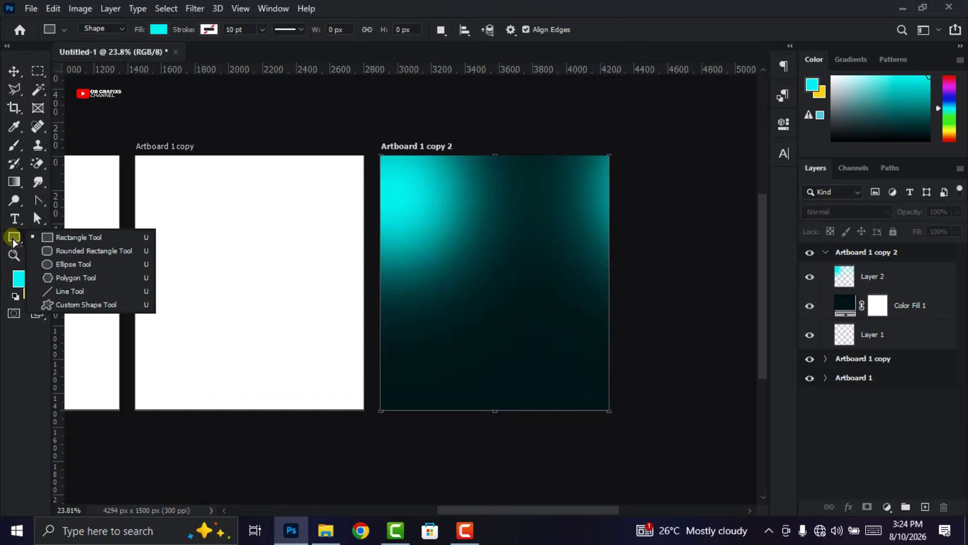
pyautogui.click(58, 238)
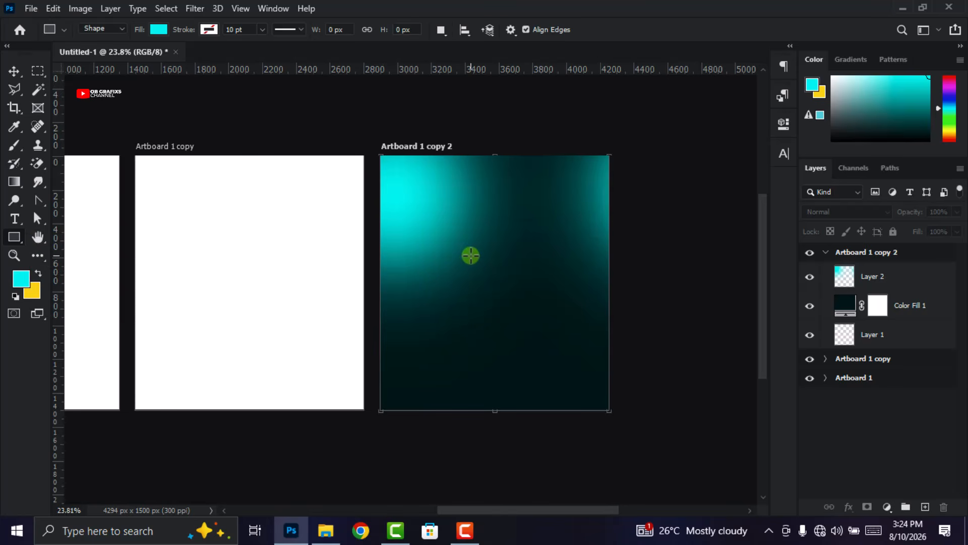
pyautogui.moveTo(419, 201); pyautogui.dragTo(500, 222)
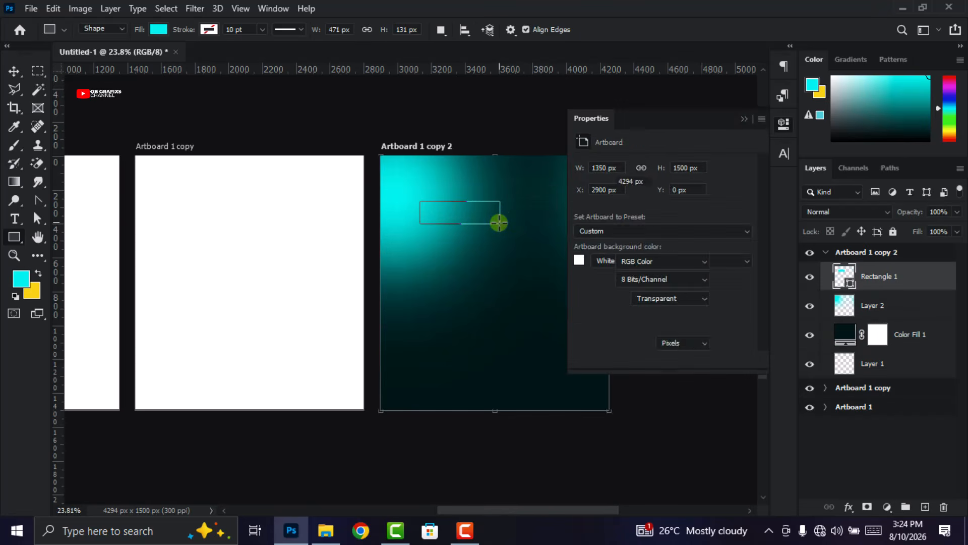
pyautogui.click(782, 132)
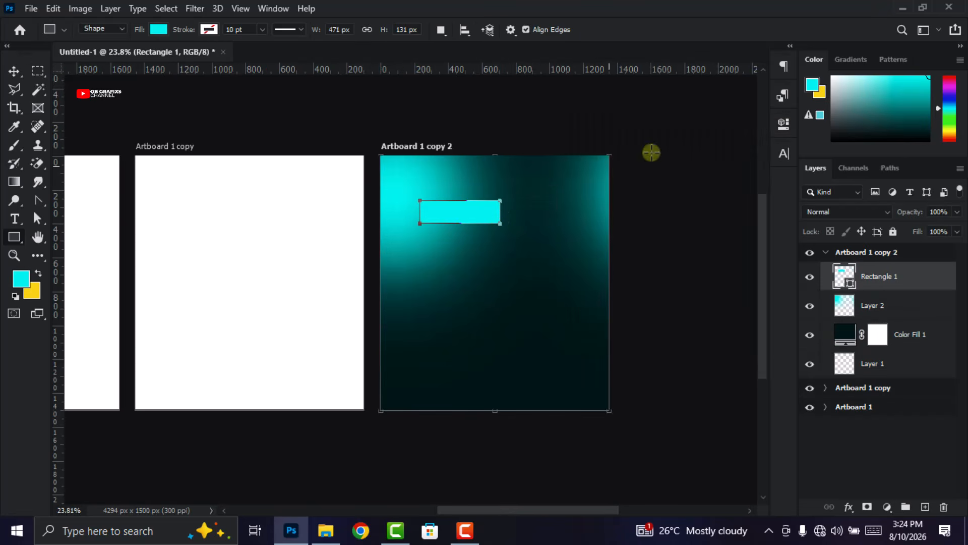
pyautogui.click(14, 71)
pyautogui.scroll(1, 616, 224)
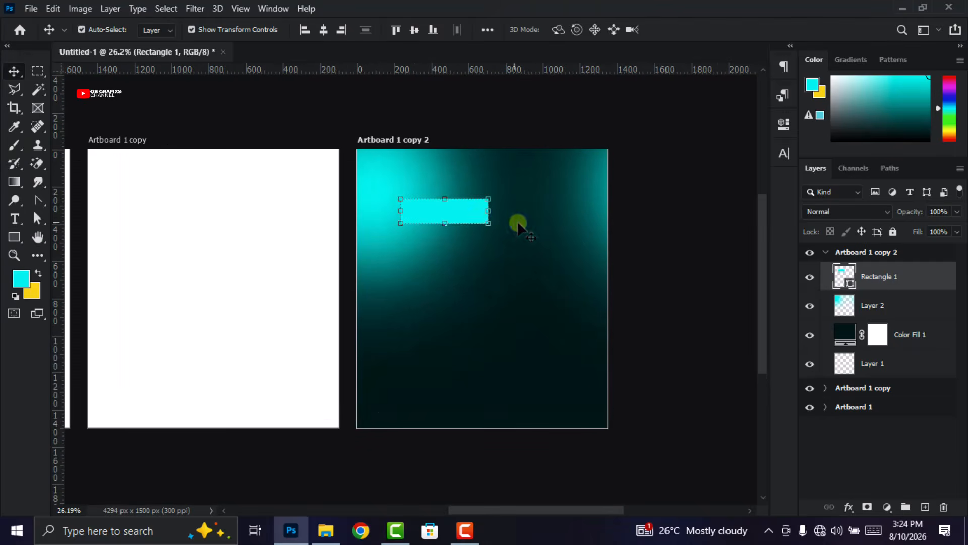
pyautogui.moveTo(467, 217)
pyautogui.mouseDown()
pyautogui.moveTo(464, 206)
pyautogui.moveTo(456, 210)
pyautogui.mouseUp()
pyautogui.scroll(1, 539, 200)
pyautogui.scroll(1, 539, 201)
pyautogui.scroll(-1, 467, 252)
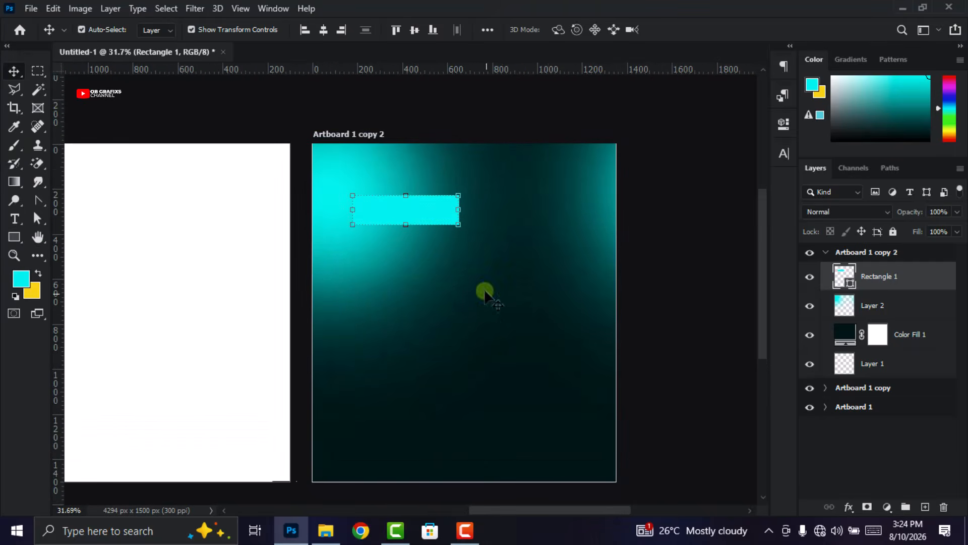
# Step: Duplicate the cyan rectangle, place the copy beside it to the right with a small gap, and select both rectangles
pyautogui.hotkey('ctrl', 'j')
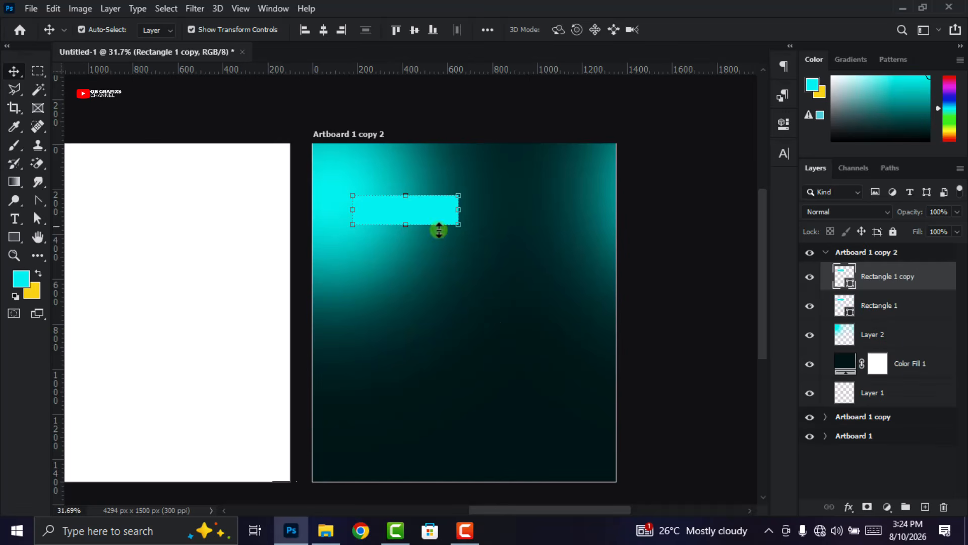
pyautogui.moveTo(434, 216); pyautogui.dragTo(527, 214)
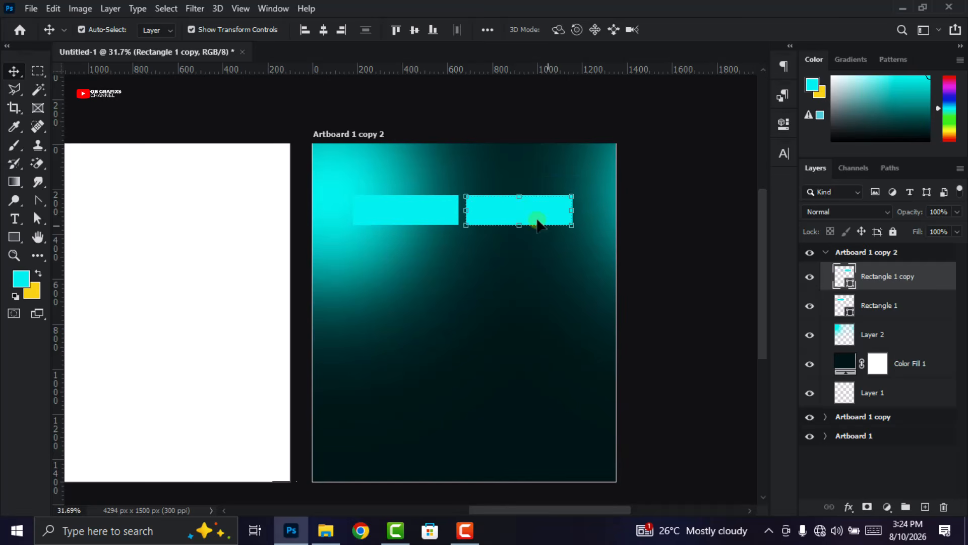
pyautogui.keyDown('ctrl'); pyautogui.click(900, 305); pyautogui.keyUp('ctrl')
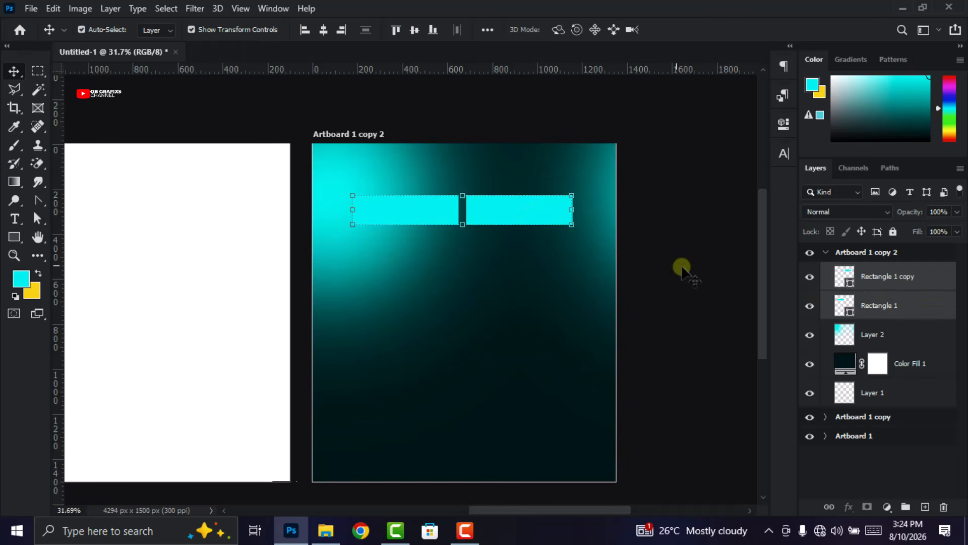
# Step: Duplicate the rectangle pair downward three times to form a four-row grid and merge all eight rectangles into one shape layer
pyautogui.moveTo(535, 216); pyautogui.dragTo(539, 220)
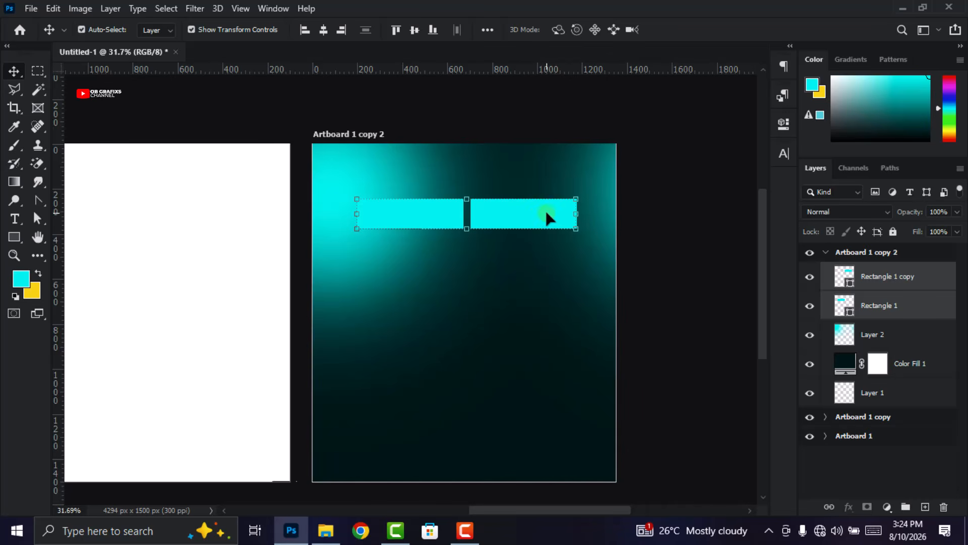
pyautogui.moveTo(540, 214); pyautogui.dragTo(543, 314)
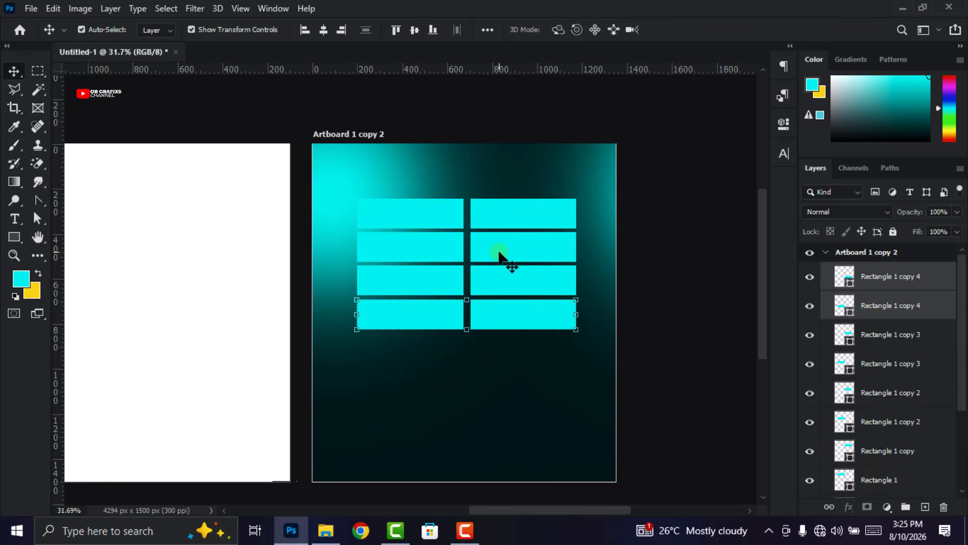
pyautogui.scroll(-1, 894, 485)
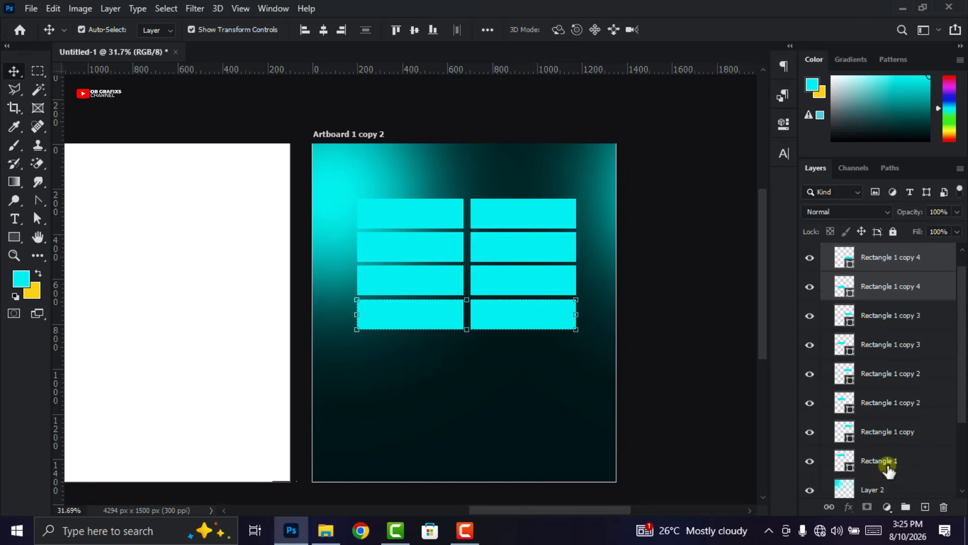
pyautogui.click(889, 469)
pyautogui.scroll(1, 885, 460)
pyautogui.scroll(1, 885, 457)
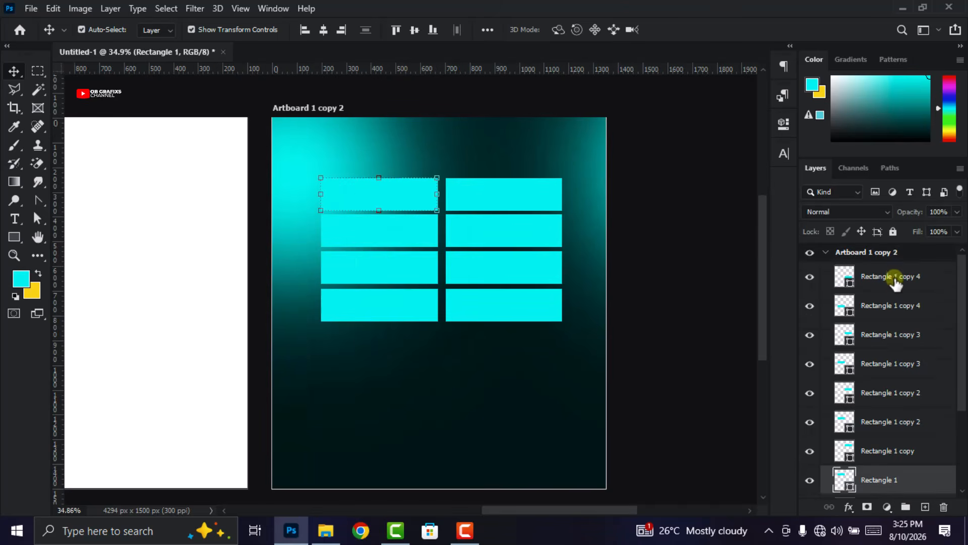
pyautogui.keyDown('shift'); pyautogui.click(896, 284); pyautogui.keyUp('shift')
pyautogui.rightClick(901, 325)
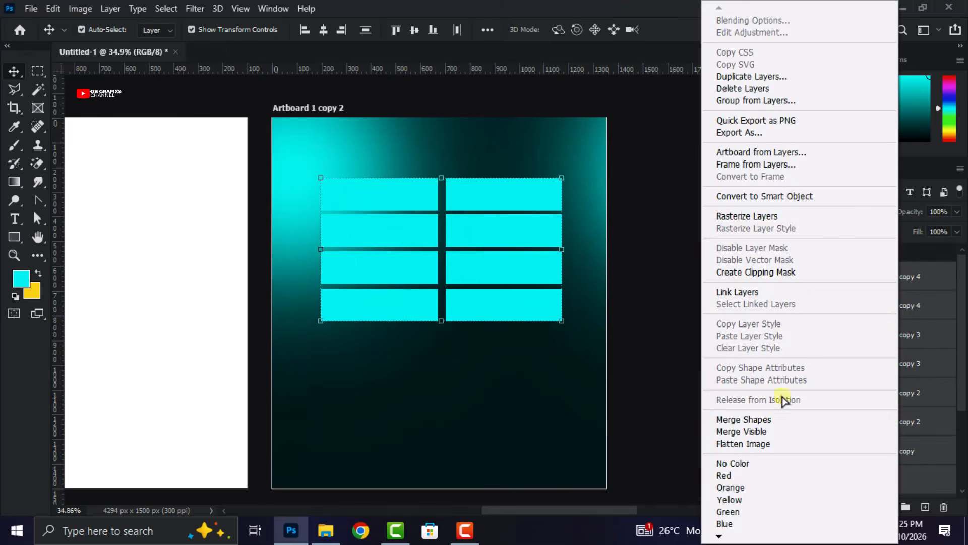
pyautogui.click(763, 422)
# Step: Stretch the merged rectangle grid taller and center it horizontally on the artboard
pyautogui.moveTo(449, 322); pyautogui.dragTo(446, 353)
pyautogui.click(701, 29)
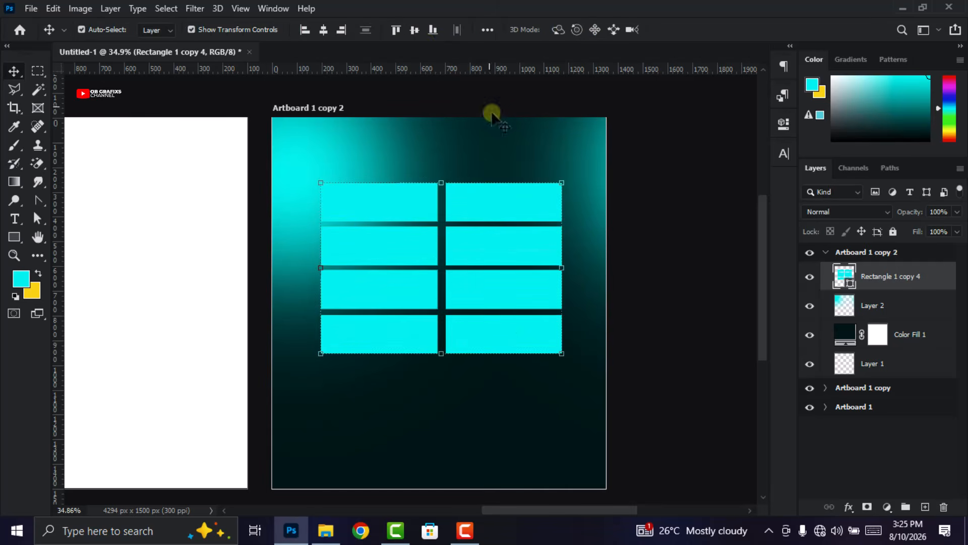
pyautogui.click(325, 29)
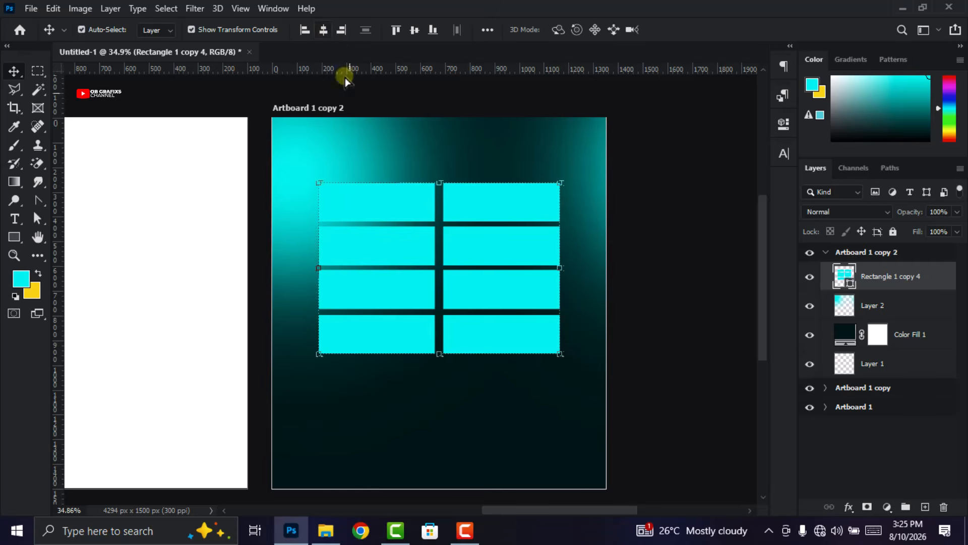
# Step: Set the grid layer's blend mode to Overlay and apply a 24-pixel Gaussian Blur to it as a smart object
pyautogui.scroll(-1, 534, 285)
pyautogui.click(855, 212)
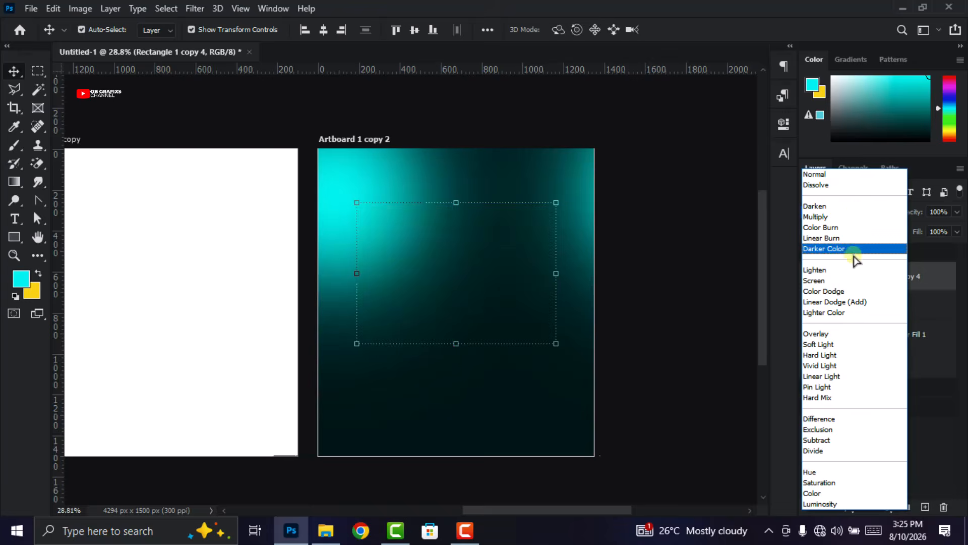
pyautogui.click(837, 337)
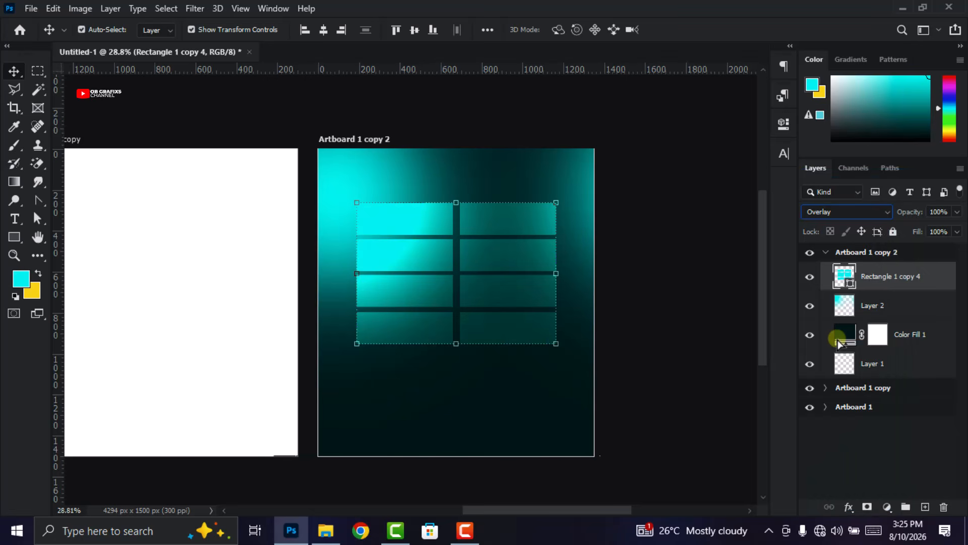
pyautogui.click(196, 9)
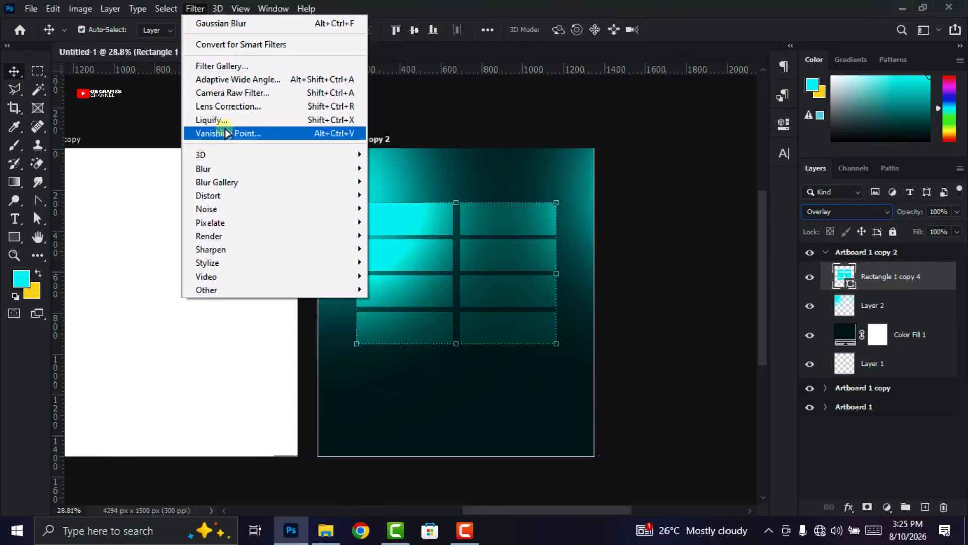
pyautogui.moveTo(232, 168)
pyautogui.click(426, 229)
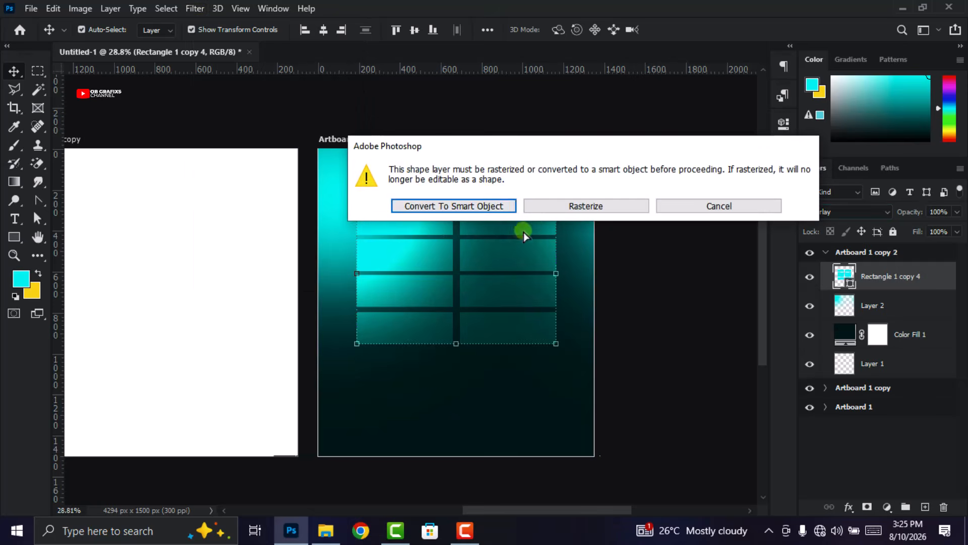
pyautogui.click(448, 209)
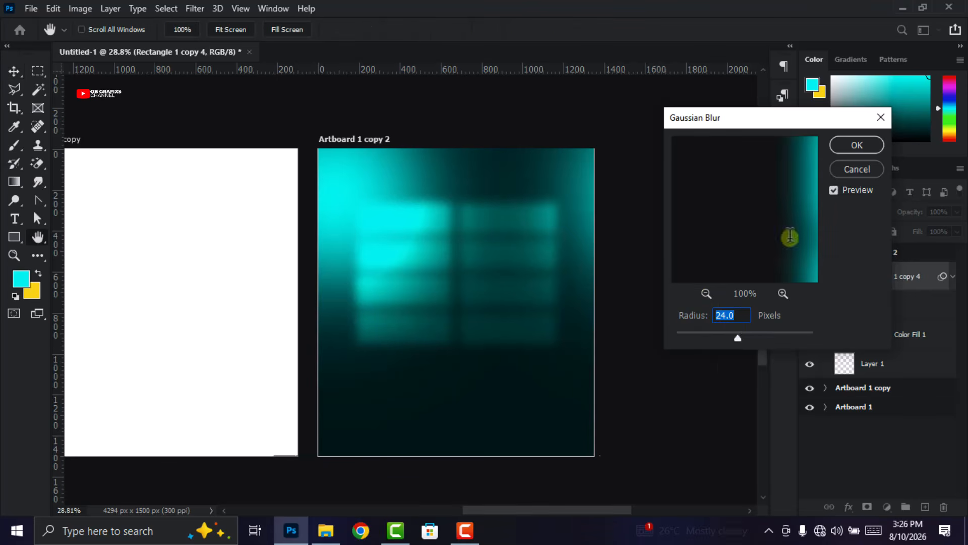
pyautogui.press('Return')
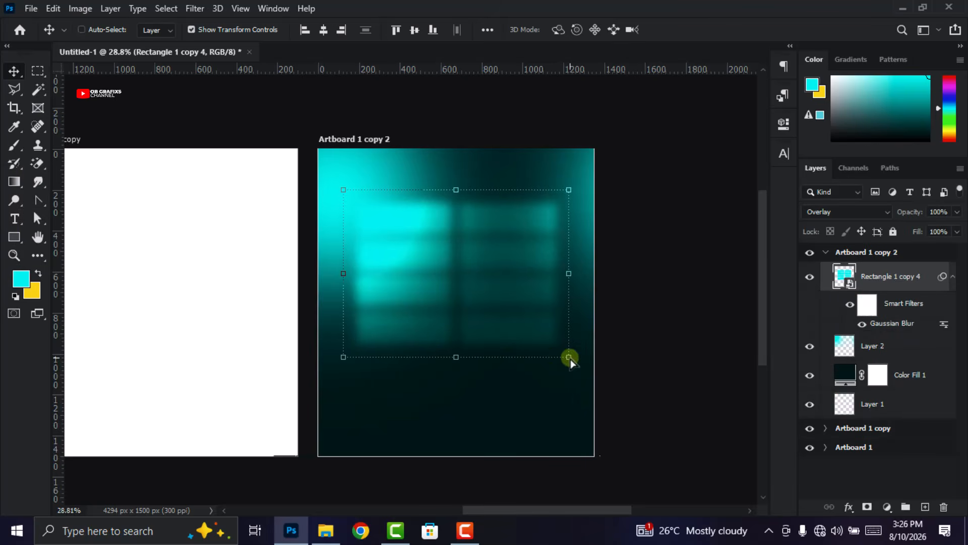
# Step: Distort the blurred grid by its corners into a slanted window-light perspective, with its left side taller than its right
pyautogui.hotkey('ctrl', 't')
pyautogui.moveTo(557, 345); pyautogui.dragTo(545, 329)
pyautogui.moveTo(354, 204); pyautogui.dragTo(361, 207)
pyautogui.moveTo(556, 203); pyautogui.dragTo(558, 201)
pyautogui.moveTo(357, 345); pyautogui.dragTo(358, 356)
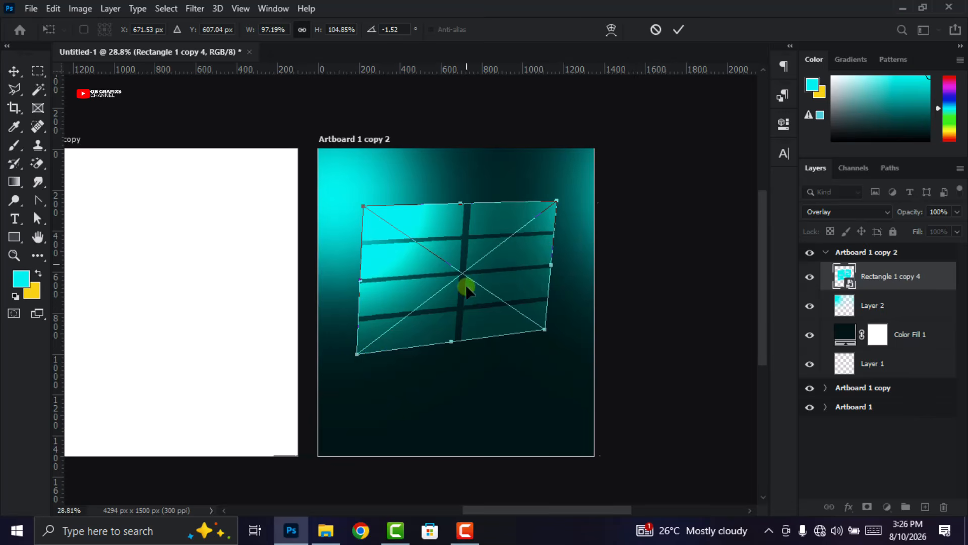
pyautogui.click(677, 29)
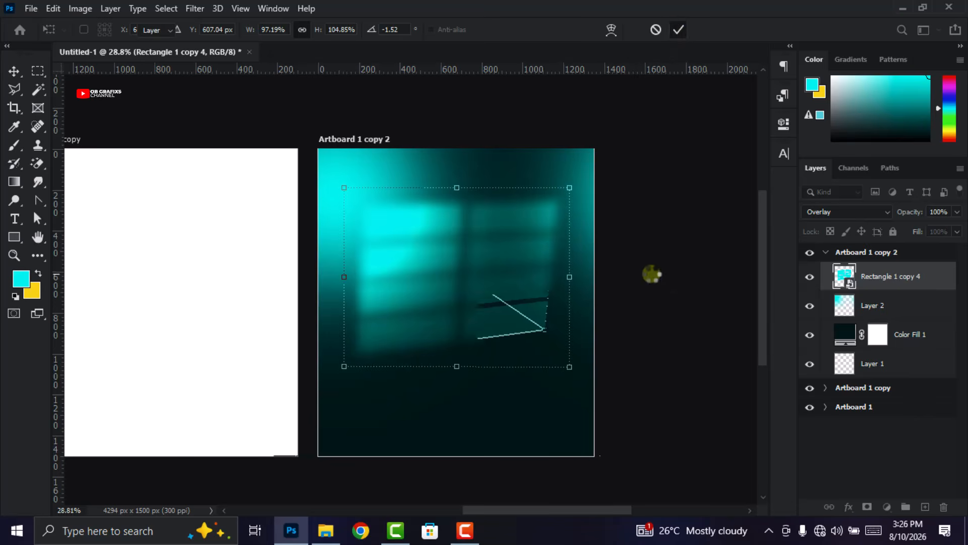
pyautogui.hotkey('ctrl', 'f')
pyautogui.scroll(-1, 476, 323)
pyautogui.click(486, 299)
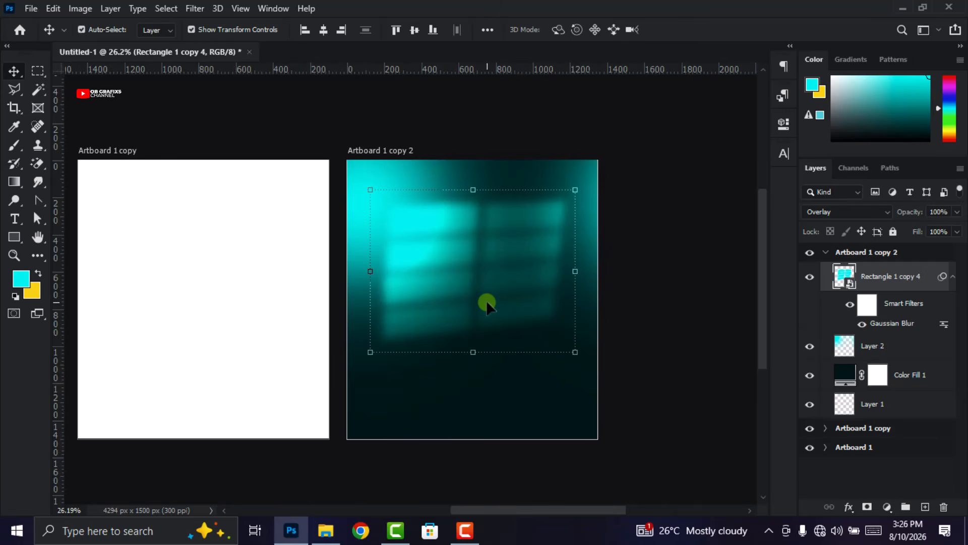
pyautogui.click(640, 272)
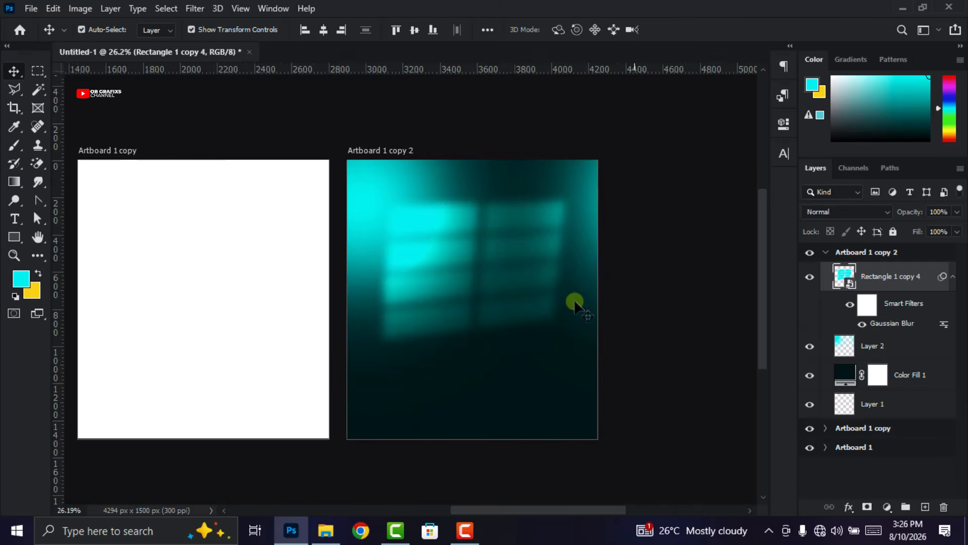
# Step: Place the photo of the smiling woman in a green cardigan from the RESOURCE PACK. 1 folder, scaled down and centered on the teal artboard
pyautogui.scroll(-2, 557, 334)
pyautogui.scroll(2, 598, 333)
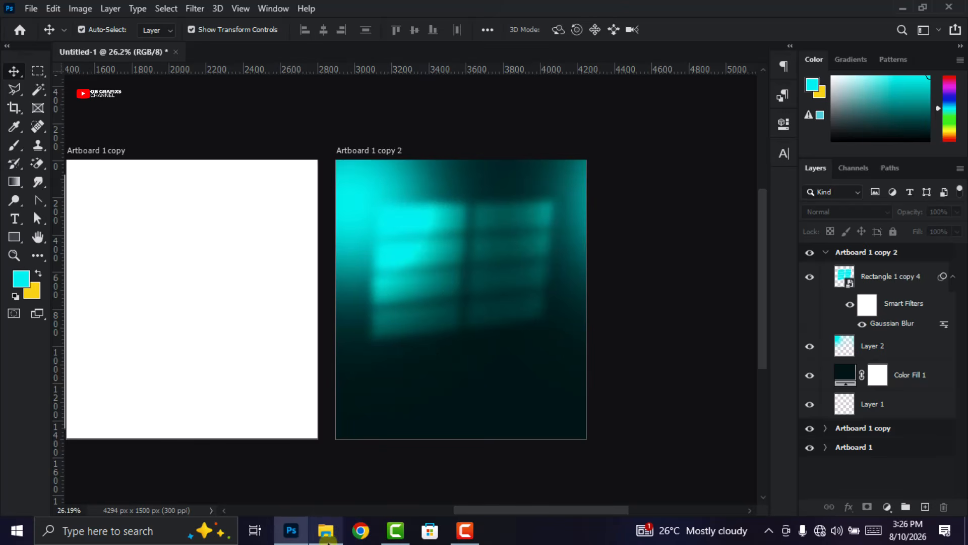
pyautogui.click(325, 530)
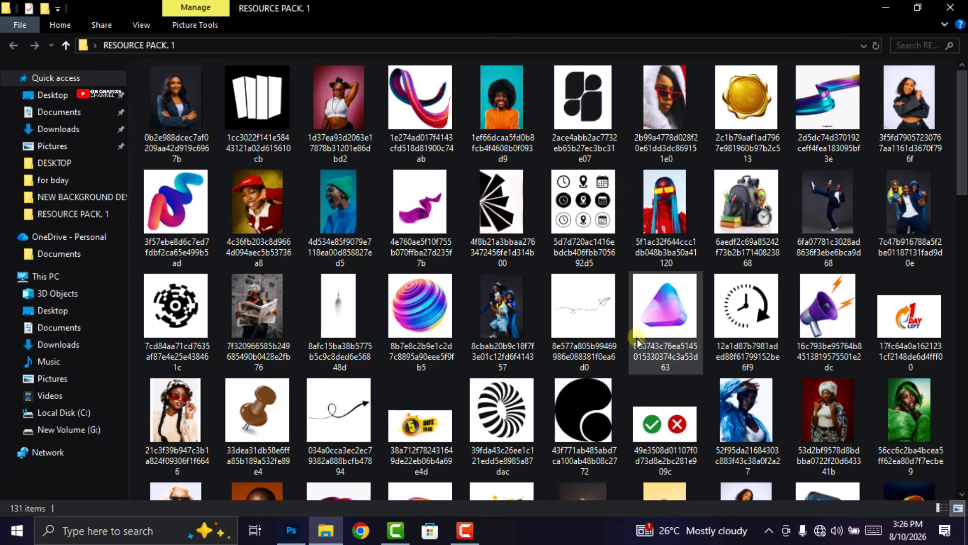
pyautogui.scroll(-5, 637, 334)
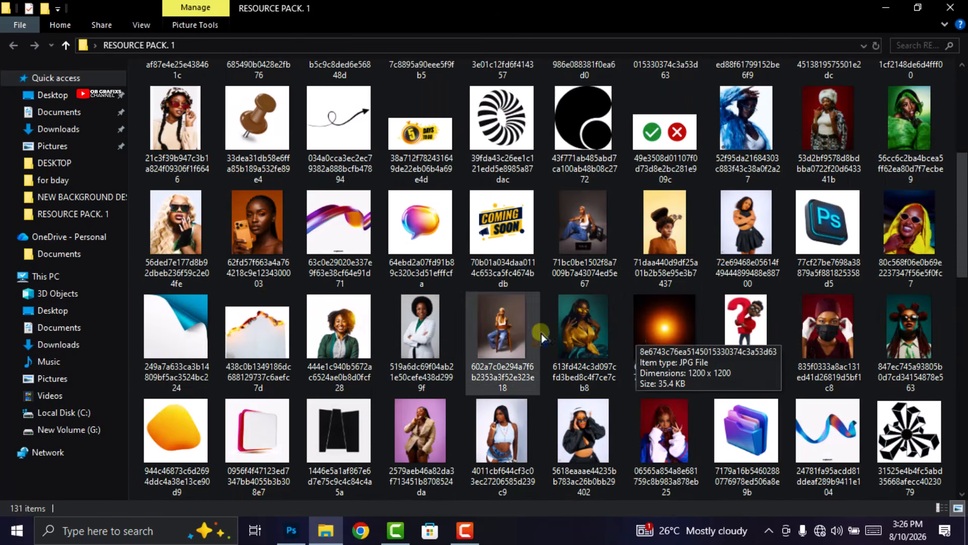
pyautogui.moveTo(334, 333); pyautogui.dragTo(457, 356)
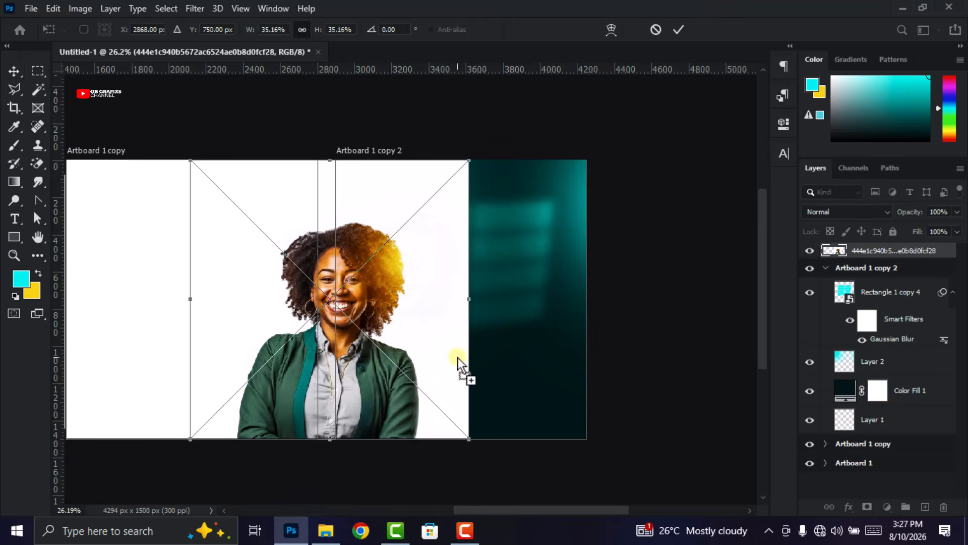
pyautogui.click(681, 29)
pyautogui.moveTo(431, 319); pyautogui.dragTo(544, 373)
pyautogui.moveTo(456, 435); pyautogui.dragTo(463, 403)
pyautogui.click(682, 30)
# Step: Rasterize the photo layer and hide its white background with a layer mask made from a subject selection
pyautogui.rightClick(885, 278)
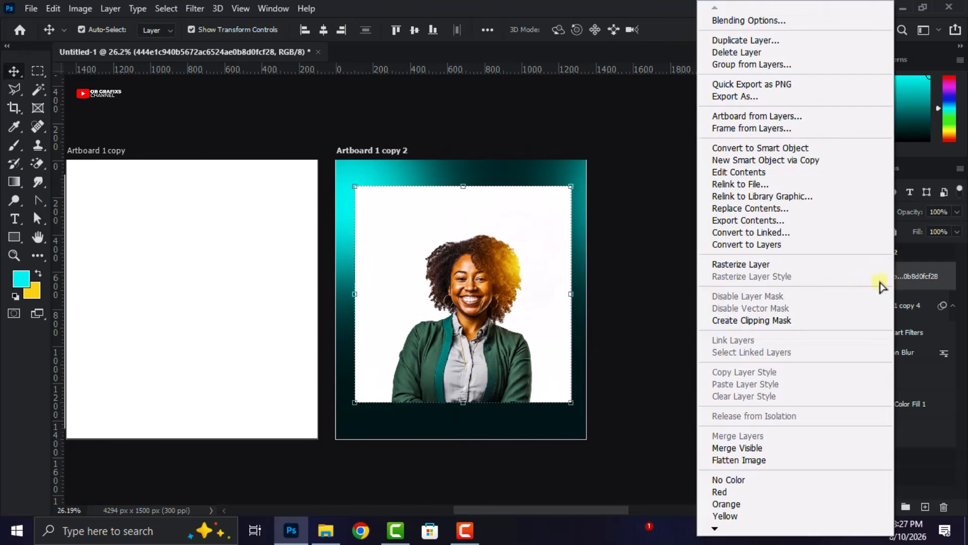
pyautogui.click(764, 265)
pyautogui.click(166, 9)
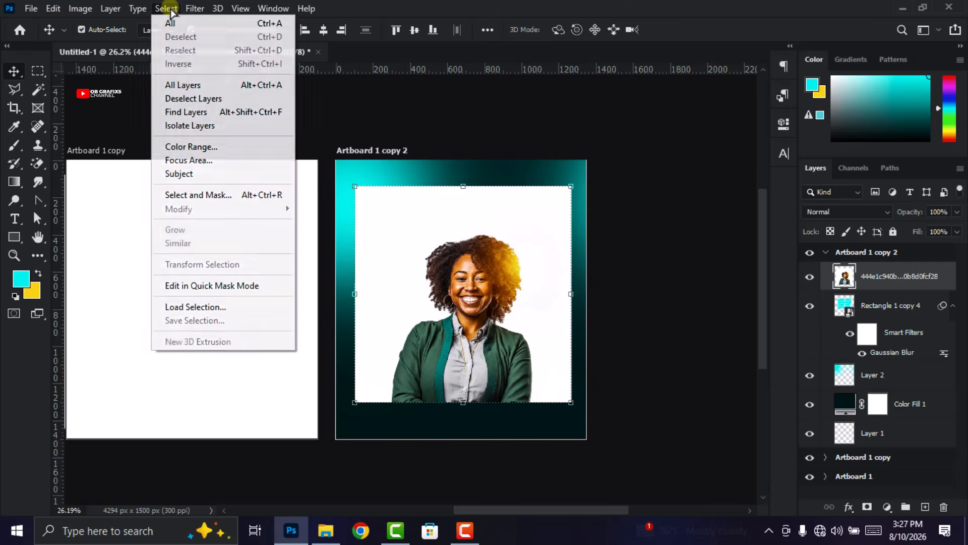
pyautogui.click(202, 175)
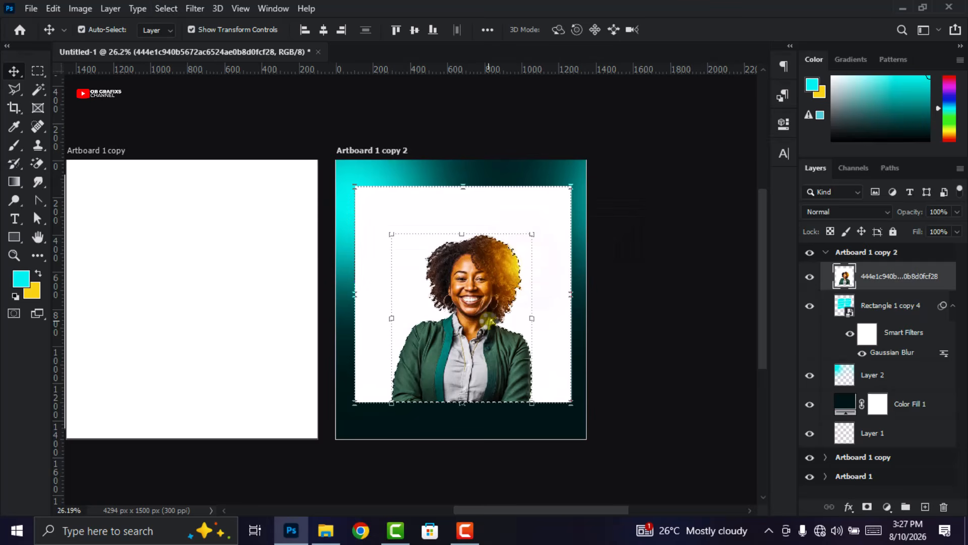
pyautogui.click(867, 507)
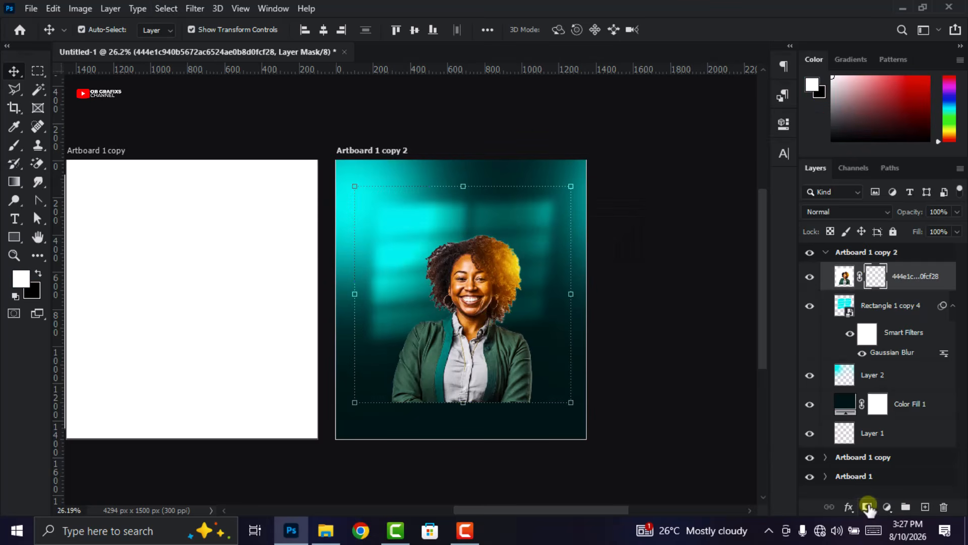
# Step: Enlarge the cut-out woman to 116.06% and position her against the artboard's bottom edge
pyautogui.moveTo(466, 407); pyautogui.dragTo(463, 443)
pyautogui.scroll(-1, 463, 443)
pyautogui.moveTo(468, 383); pyautogui.dragTo(467, 375)
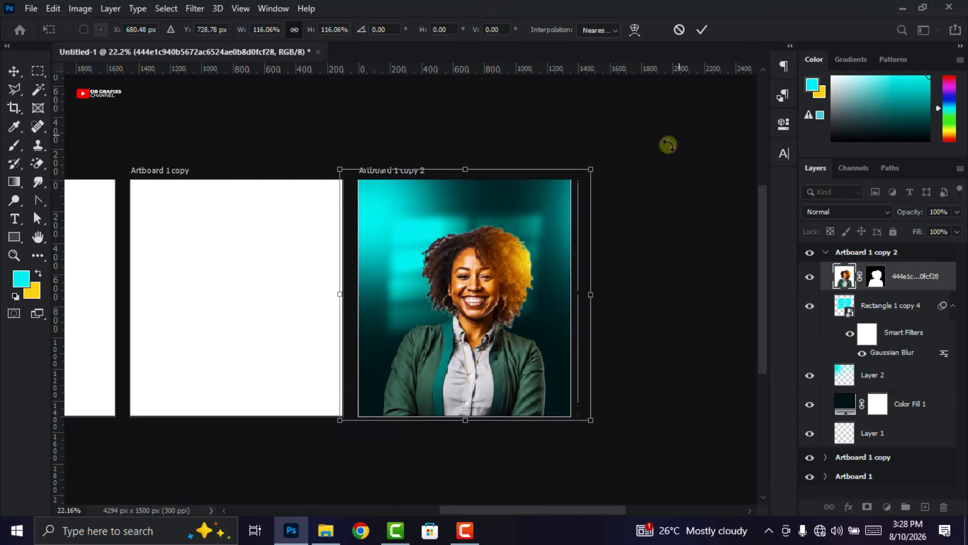
pyautogui.click(705, 33)
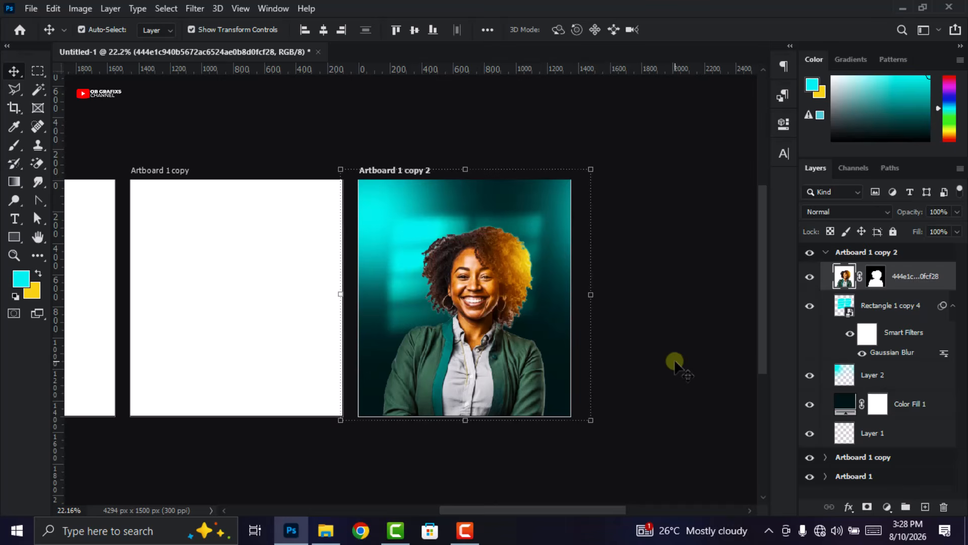
pyautogui.click(675, 362)
# Step: Add an empty layer above the portrait and set the foreground color to near-black teal 000a0a
pyautogui.click(926, 507)
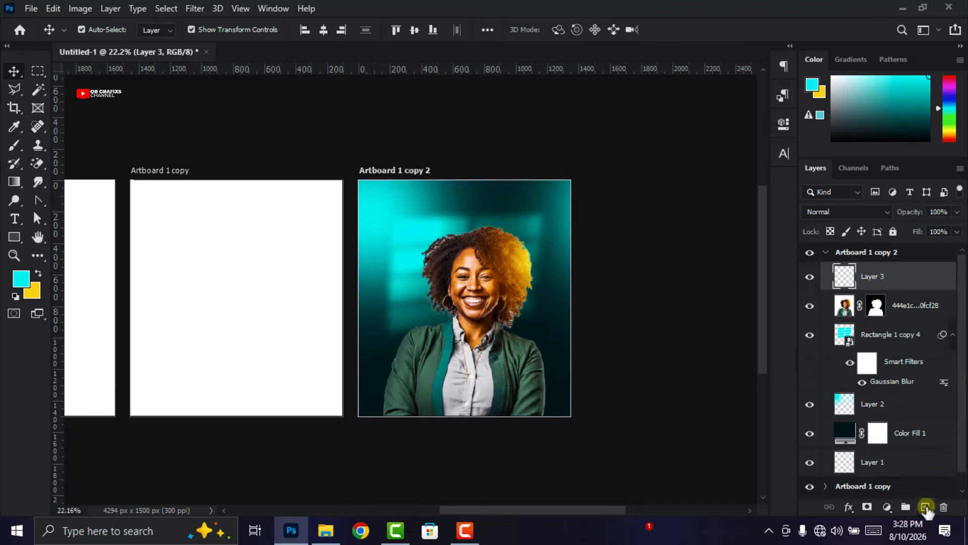
pyautogui.click(26, 289)
pyautogui.click(370, 396)
pyautogui.moveTo(752, 291); pyautogui.dragTo(754, 305)
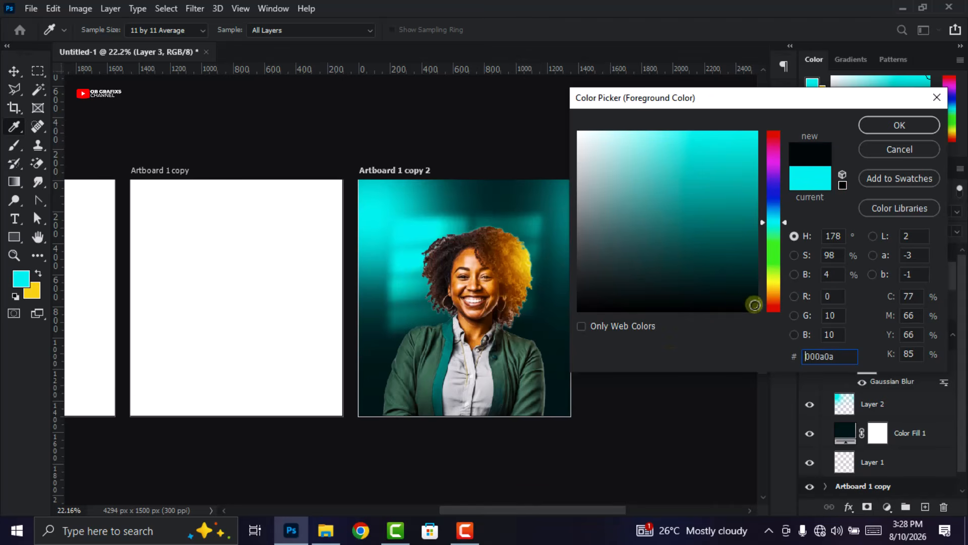
pyautogui.click(899, 124)
# Step: Paint a soft dark fade along the artboard's bottom with the 1457 px brush, covering the woman's lower torso
pyautogui.click(14, 146)
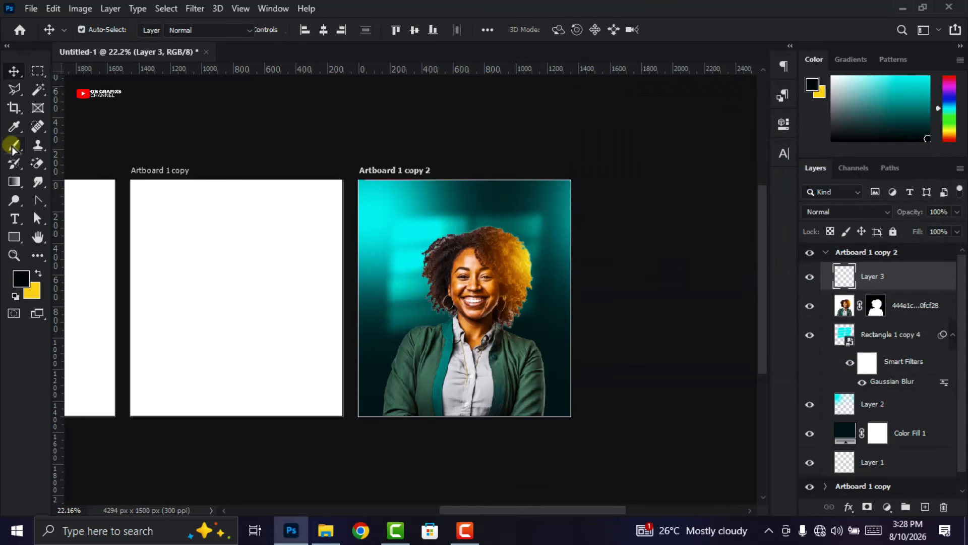
pyautogui.moveTo(495, 450); pyautogui.dragTo(575, 456)
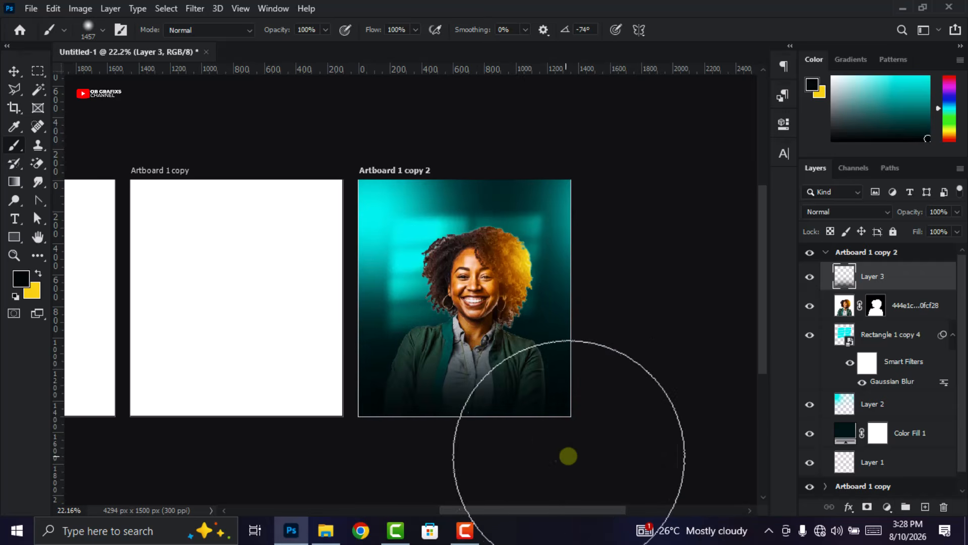
pyautogui.moveTo(386, 474)
pyautogui.mouseDown()
pyautogui.moveTo(364, 467)
pyautogui.moveTo(536, 459)
pyautogui.mouseUp()
pyautogui.click(14, 70)
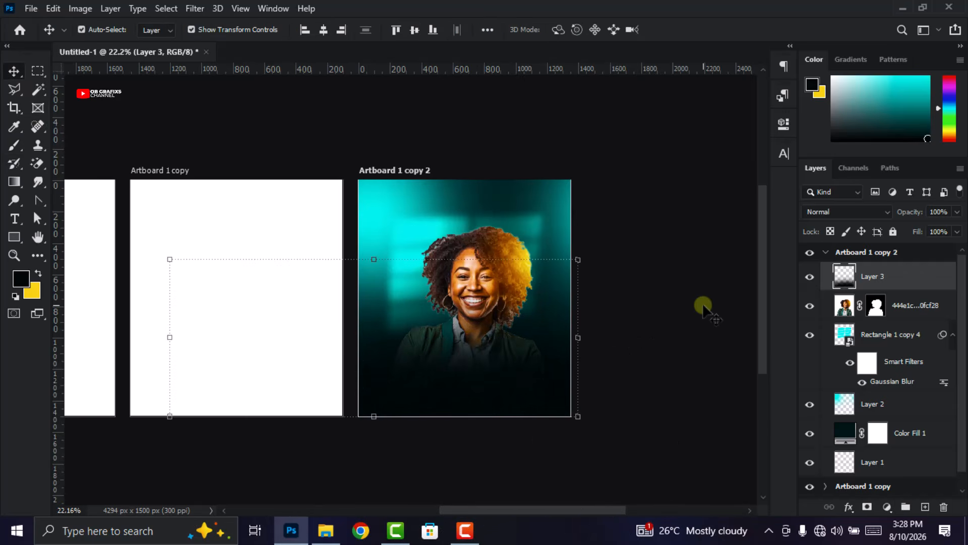
# Step: Lock the dark fade layer and shift the woman slightly upward behind it
pyautogui.click(893, 232)
pyautogui.moveTo(478, 271); pyautogui.dragTo(479, 260)
pyautogui.click(664, 277)
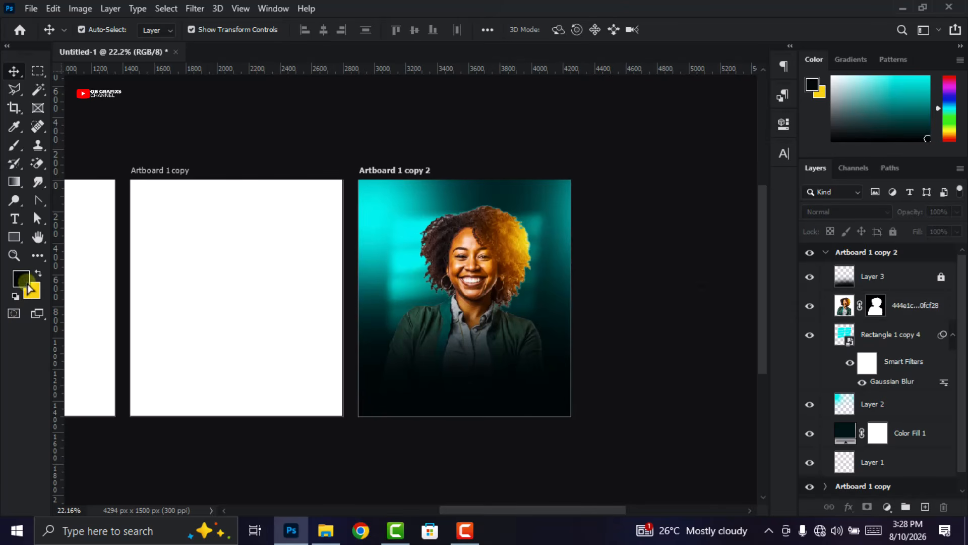
# Step: Add a narrow, right-aligned paragraph of white Lorem ipsum placeholder text over the lower left of the woman's torso
pyautogui.click(15, 217)
pyautogui.moveTo(417, 356); pyautogui.dragTo(464, 404)
pyautogui.click(567, 30)
pyautogui.click(614, 130)
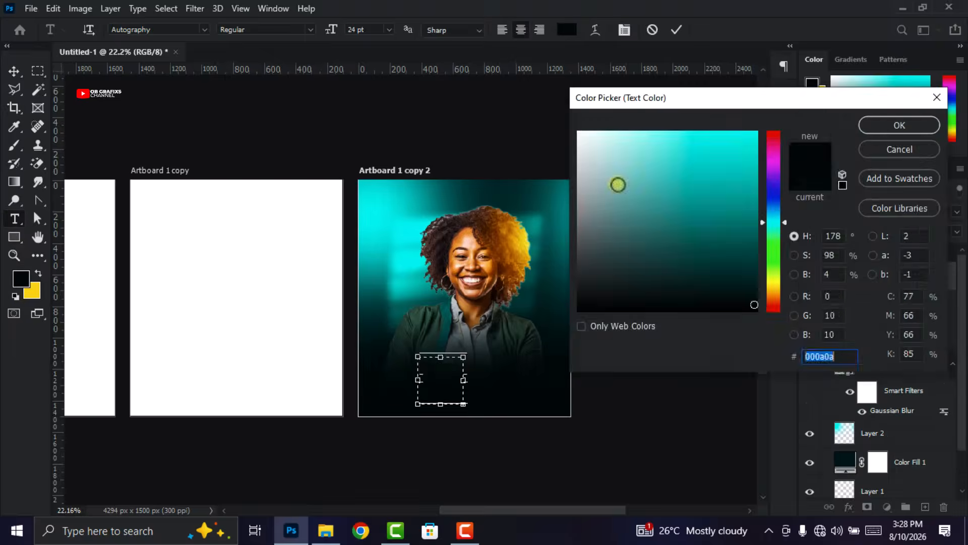
pyautogui.click(896, 125)
pyautogui.click(624, 29)
pyautogui.doubleClick(733, 190)
pyautogui.press('Return')
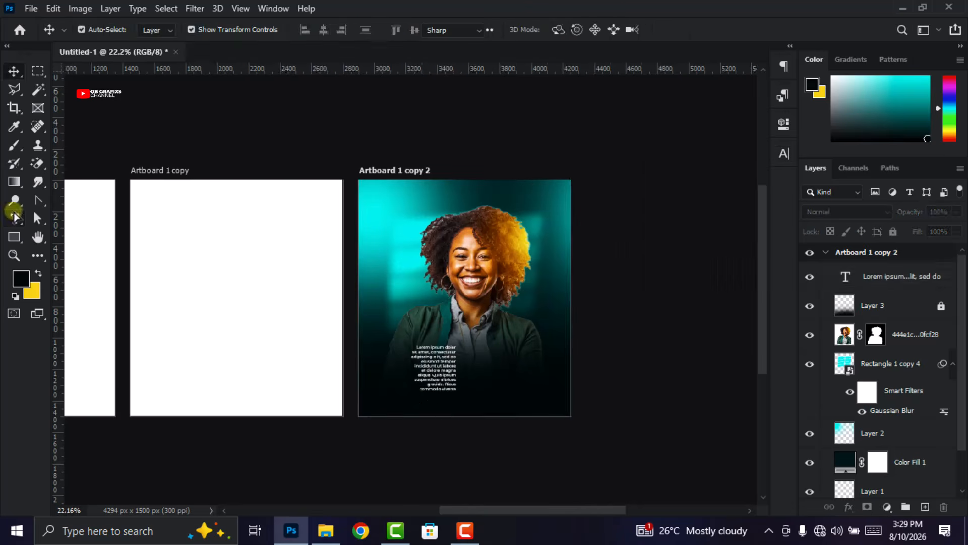
# Step: Add a large, heavy white, left-aligned headline reading HAPPY NEW WEEK on three lines, beside the Lorem ipsum paragraph
pyautogui.hotkey('ctrl', 'Return')
pyautogui.click(499, 376)
pyautogui.write('HAPPY')
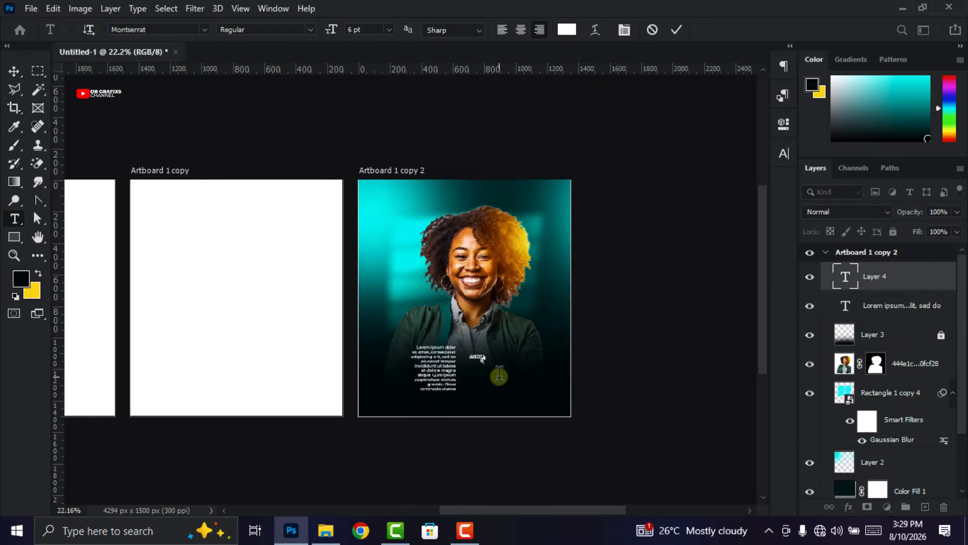
pyautogui.press('Return')
pyautogui.write('NEW')
pyautogui.press('Return')
pyautogui.write('WEEK')
pyautogui.click(502, 30)
pyautogui.click(624, 30)
pyautogui.scroll(2, 508, 367)
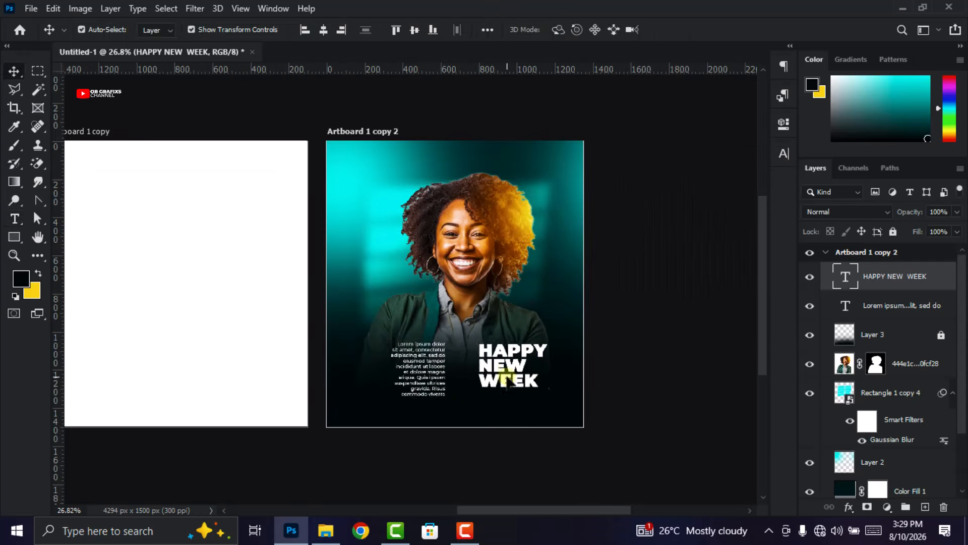
# Step: Move the three-line headline closer to the paragraph and shorten the paragraph's text box to match the headline's height
pyautogui.moveTo(507, 381); pyautogui.dragTo(482, 381)
pyautogui.click(438, 378)
pyautogui.doubleClick(438, 377)
pyautogui.moveTo(418, 405); pyautogui.dragTo(418, 395)
pyautogui.click(666, 162)
pyautogui.click(495, 378)
pyautogui.scroll(-2, 494, 379)
pyautogui.moveTo(660, 331); pyautogui.dragTo(664, 335)
# Step: Add a single 4 pt line HAPPY NEW WEEK above the woman's head with its letter tracking set to 2020
pyautogui.click(15, 220)
pyautogui.click(406, 170)
pyautogui.write('HAPPY NEW WEEK')
pyautogui.hotkey('ctrl', 'a')
pyautogui.click(783, 154)
pyautogui.scroll(-18, 656, 192)
pyautogui.click(734, 206)
pyautogui.scroll(20, 735, 207)
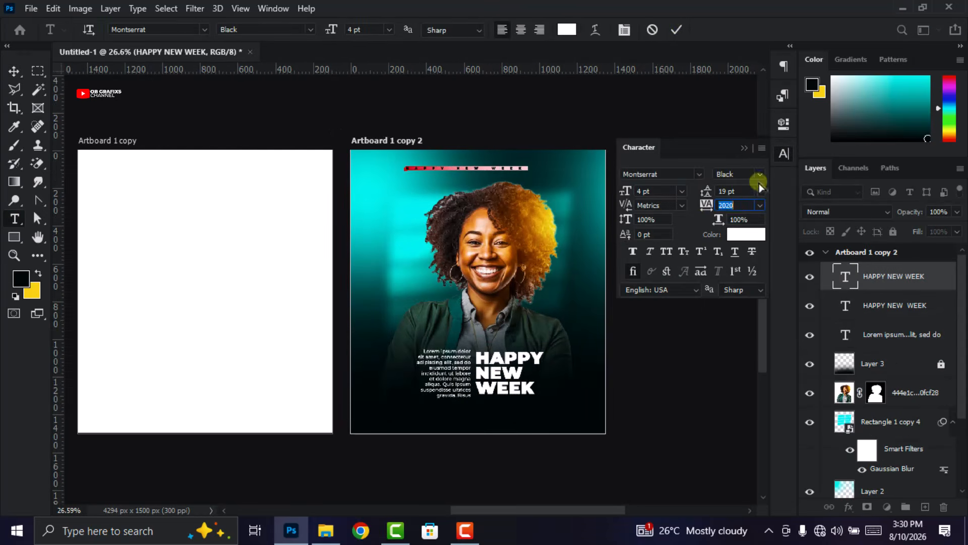
# Step: Change the small spaced-out line above the woman's head to a thinner Montserrat weight
pyautogui.click(676, 30)
pyautogui.click(760, 174)
pyautogui.click(732, 237)
pyautogui.click(784, 154)
pyautogui.press('v')
pyautogui.click(702, 272)
pyautogui.scroll(-2, 703, 272)
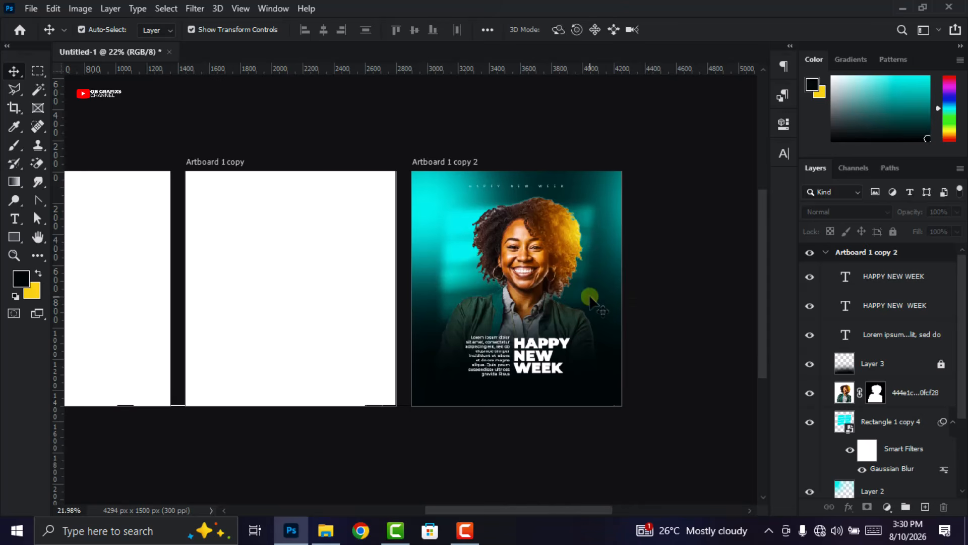
# Step: Collapse the contents of Artboard 1 copy 2 and lock the whole artboard
pyautogui.click(825, 253)
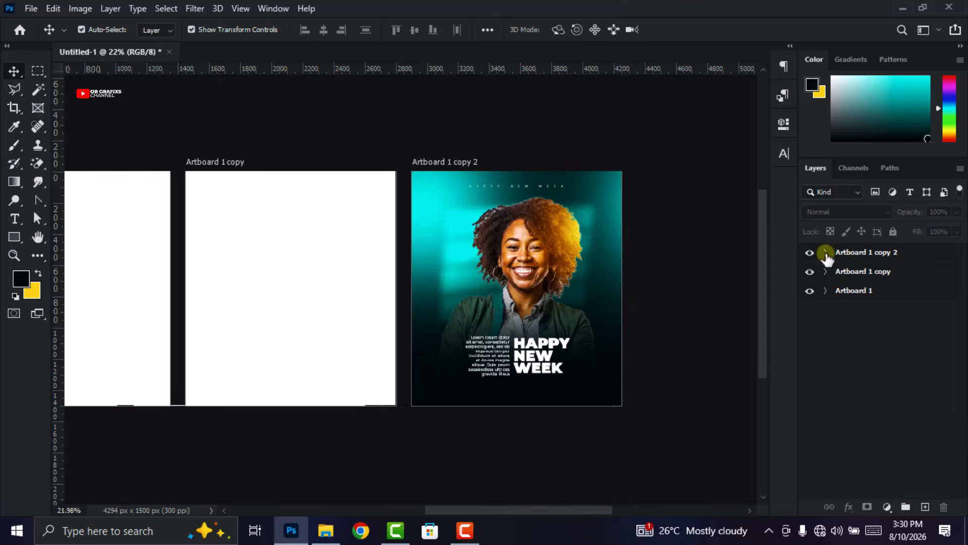
pyautogui.click(867, 253)
pyautogui.click(893, 232)
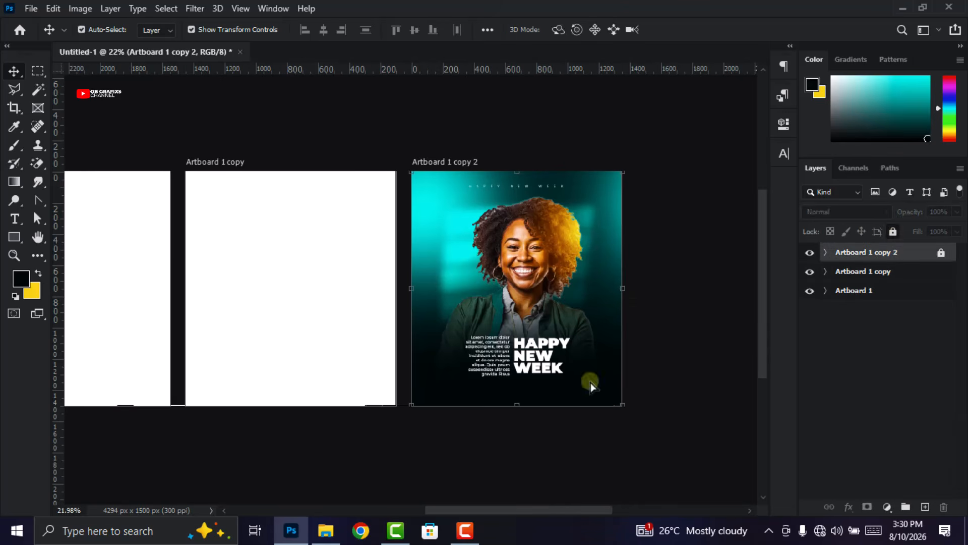
pyautogui.click(415, 423)
pyautogui.hotkey('ctrl', '0')
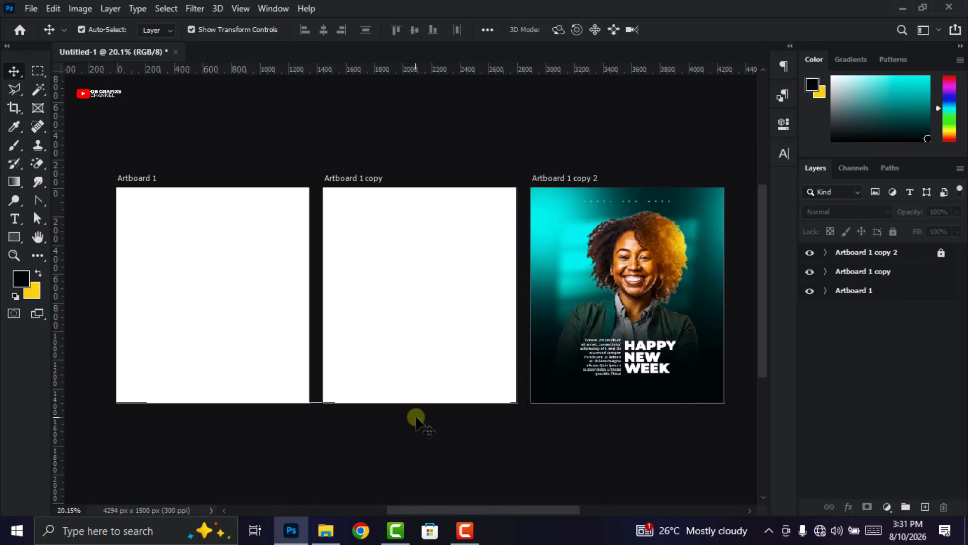
pyautogui.scroll(2, 523, 327)
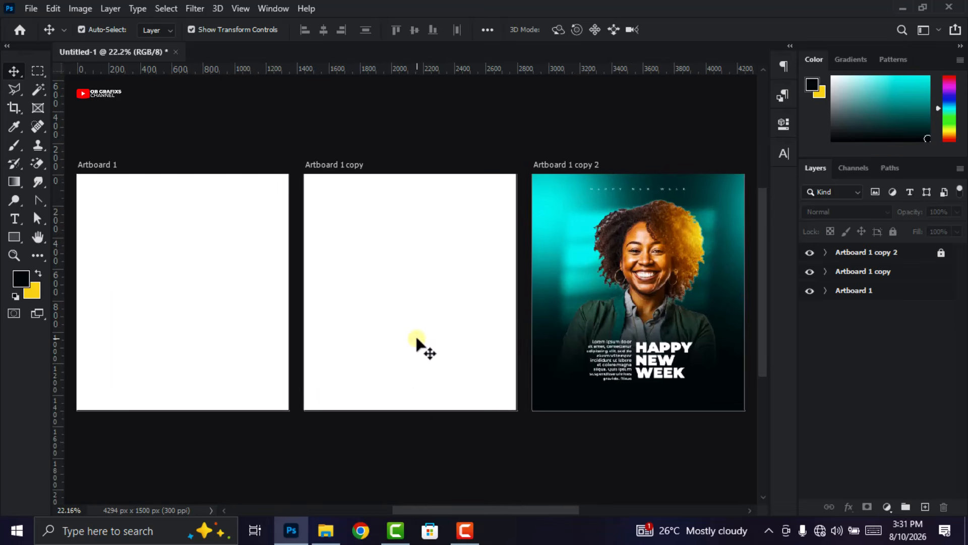
# Step: Place the white wavy contour pattern image from the NEW BACKGROUND DESIGNS folder on drive G onto Artboard 1 copy
pyautogui.click(868, 273)
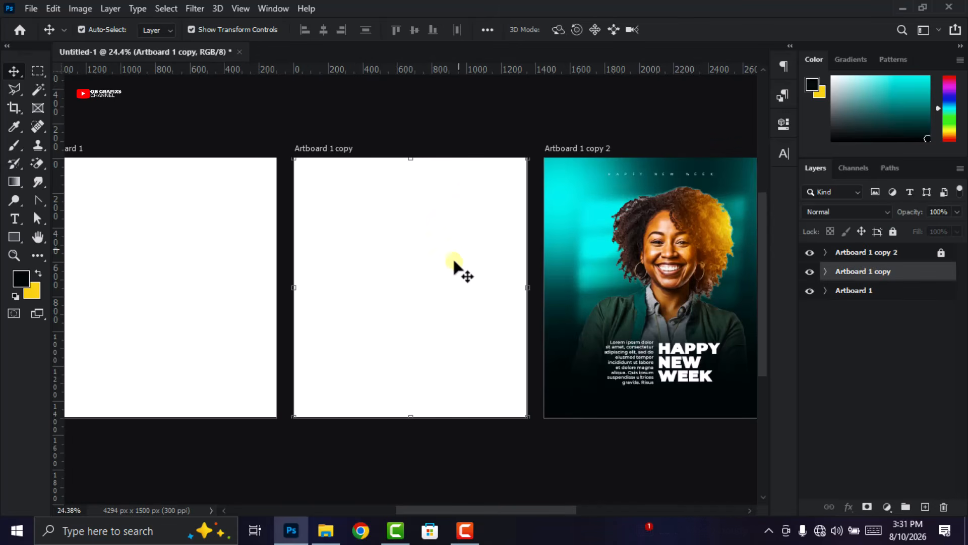
pyautogui.scroll(-1, 415, 376)
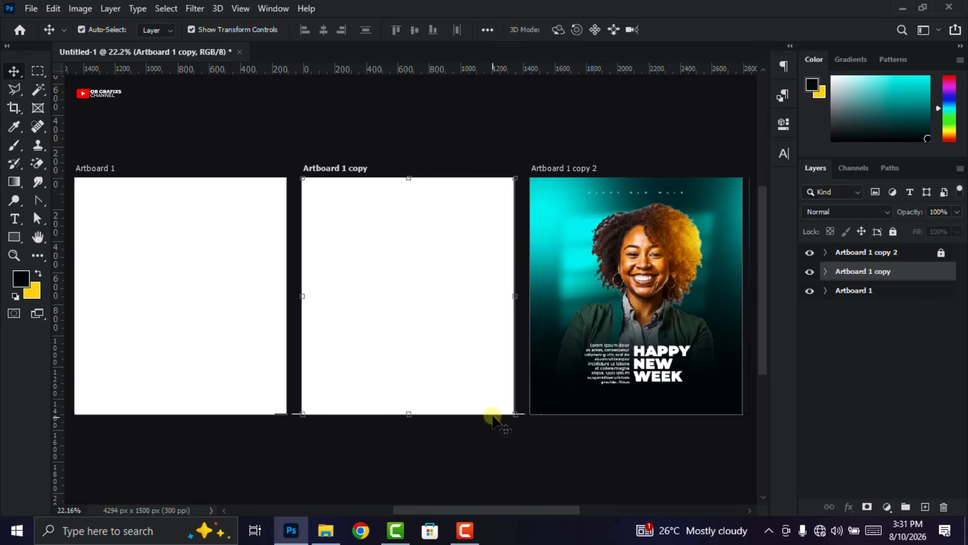
pyautogui.click(326, 530)
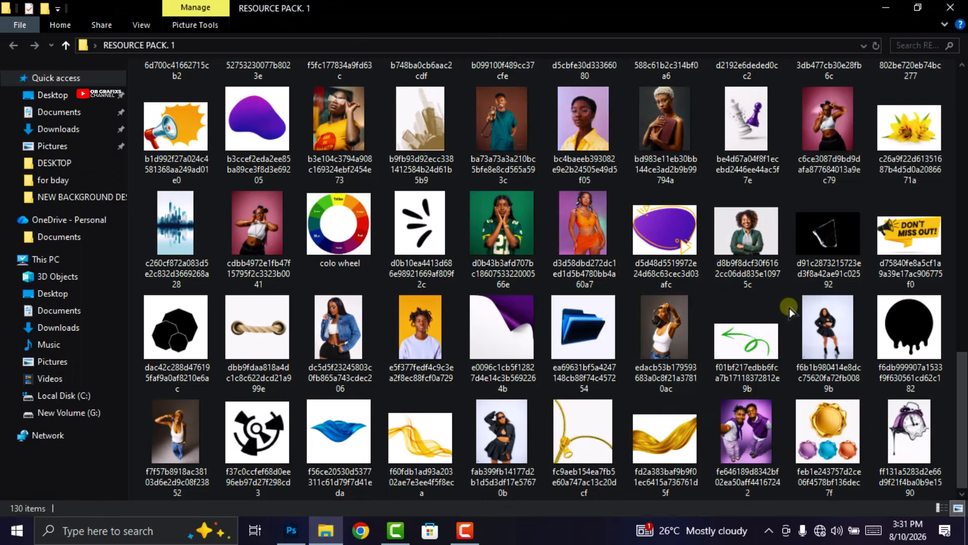
pyautogui.scroll(10, 790, 311)
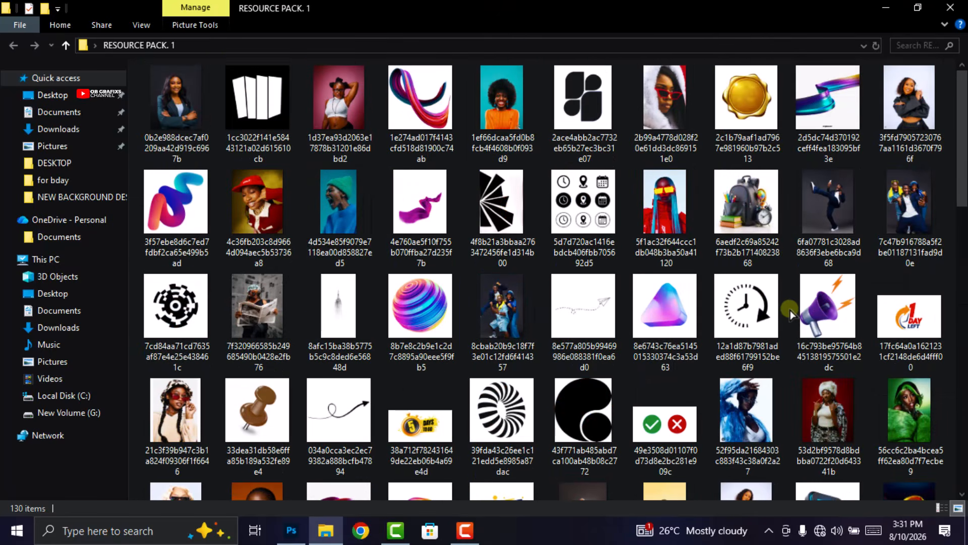
pyautogui.click(64, 46)
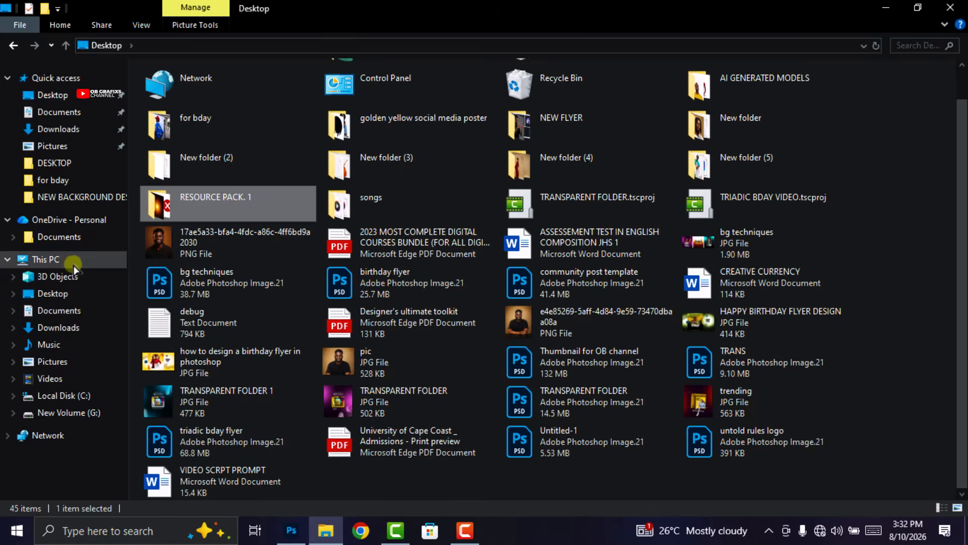
pyautogui.click(46, 259)
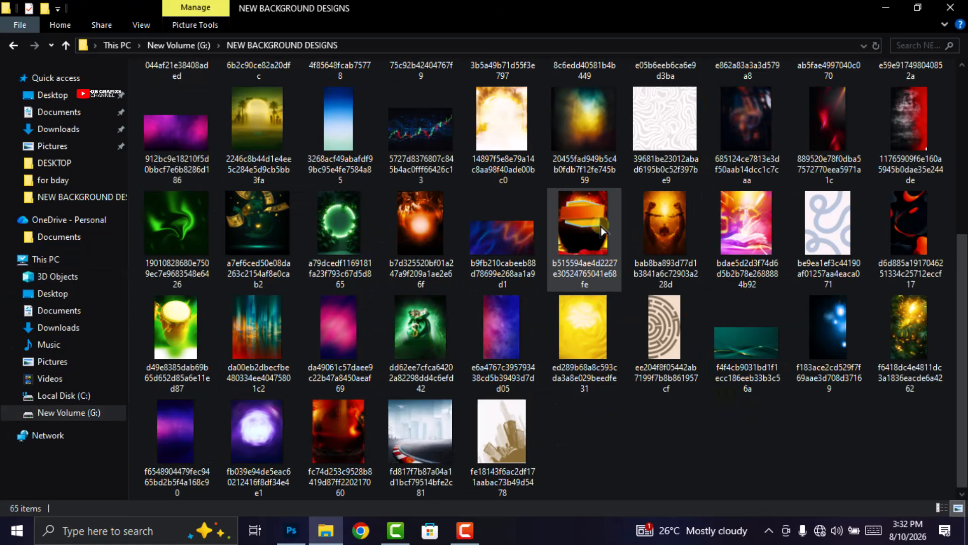
pyautogui.scroll(5, 603, 231)
pyautogui.moveTo(671, 422); pyautogui.dragTo(704, 363)
pyautogui.moveTo(420, 340); pyautogui.dragTo(420, 340)
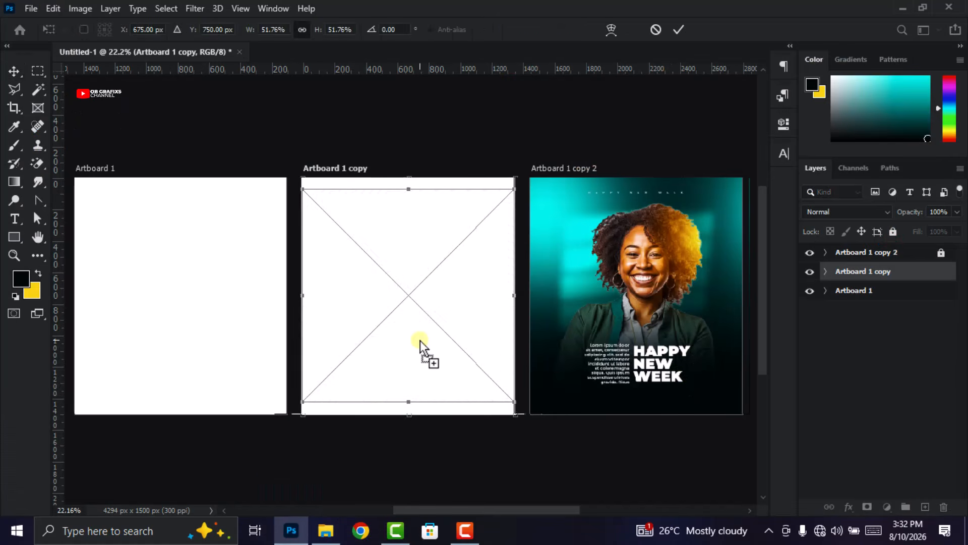
pyautogui.click(682, 29)
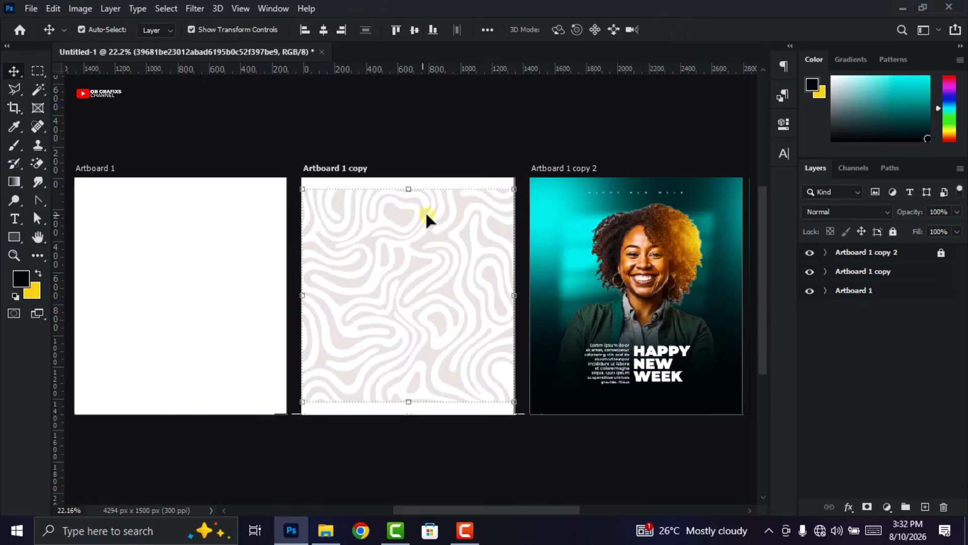
# Step: Scale the contour pattern about its center to 58.33% so that it covers the whole of Artboard 1 copy
pyautogui.moveTo(411, 190); pyautogui.dragTo(411, 178)
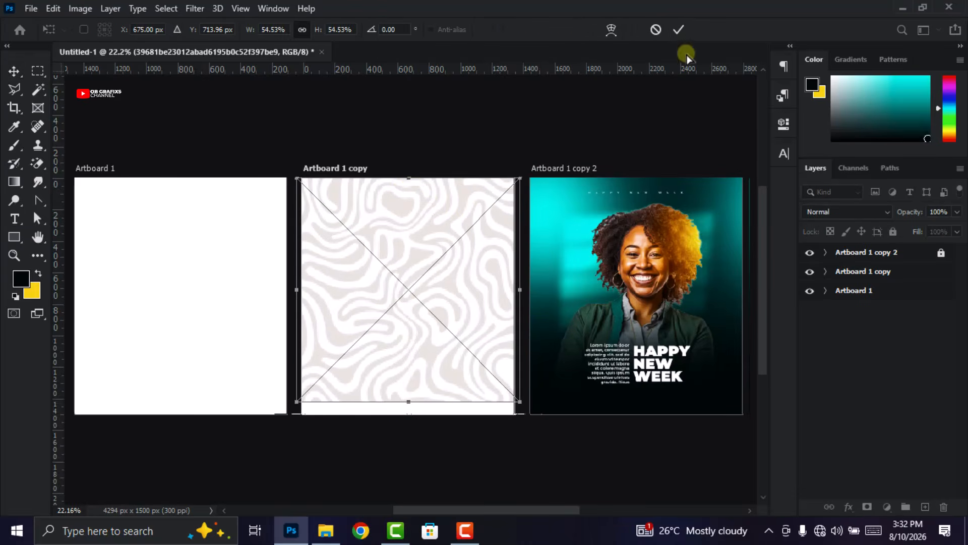
pyautogui.click(654, 30)
pyautogui.hotkey('ctrl', 't')
pyautogui.moveTo(410, 399); pyautogui.dragTo(412, 410)
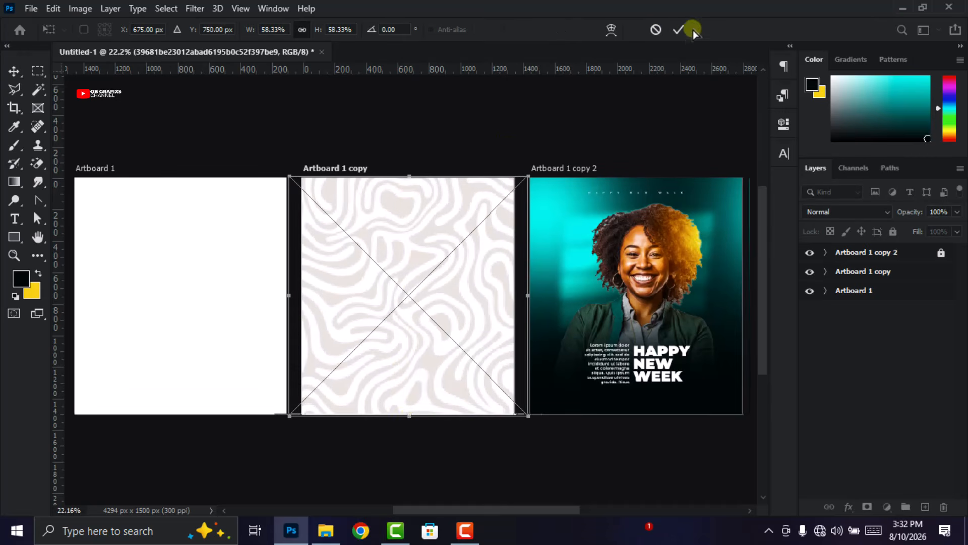
pyautogui.click(679, 31)
pyautogui.scroll(-3, 417, 239)
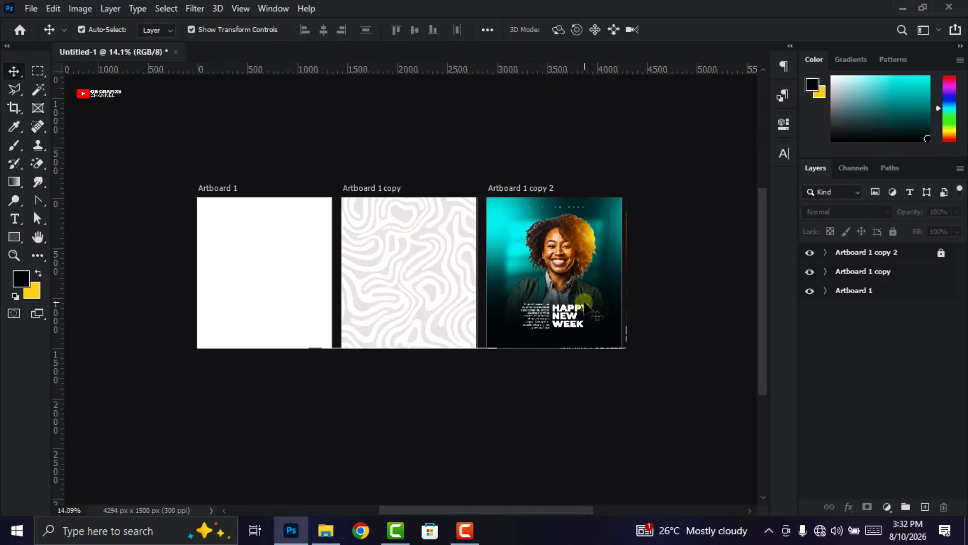
pyautogui.scroll(2, 510, 309)
pyautogui.scroll(3, 259, 188)
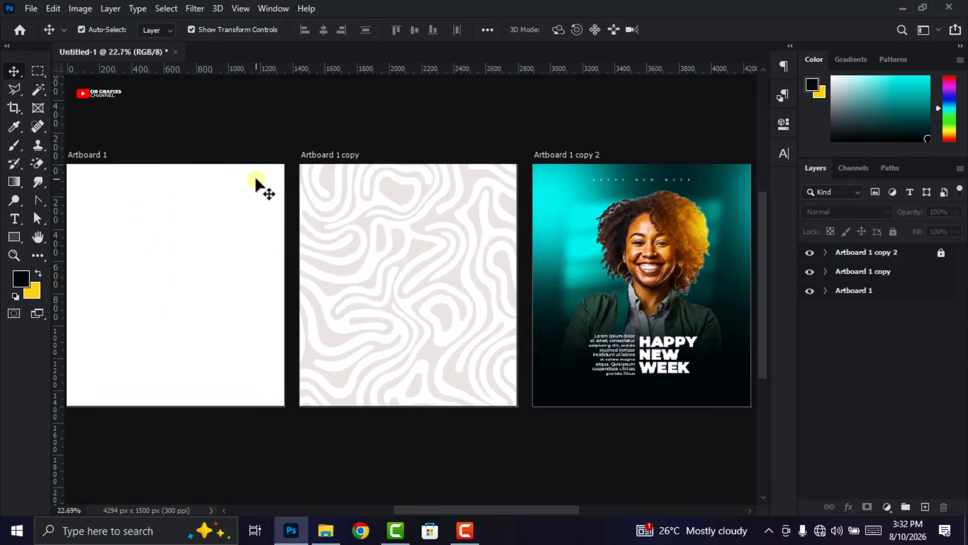
pyautogui.scroll(1, 256, 184)
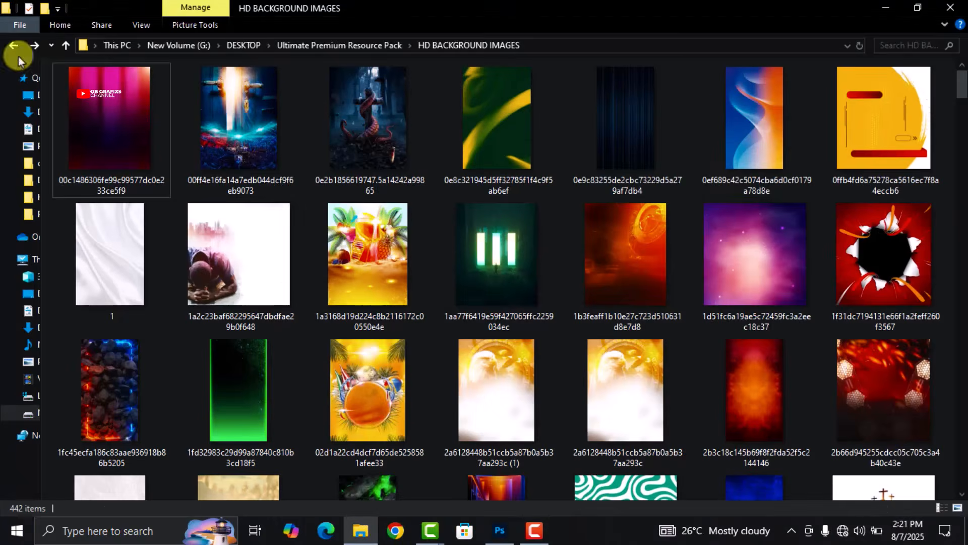
# Step: Browse the HD BACKGROUND IMAGES and PREMIUM IMAGES folders of the Ultimate Premium Resource Pack in File Explorer
pyautogui.click(13, 45)
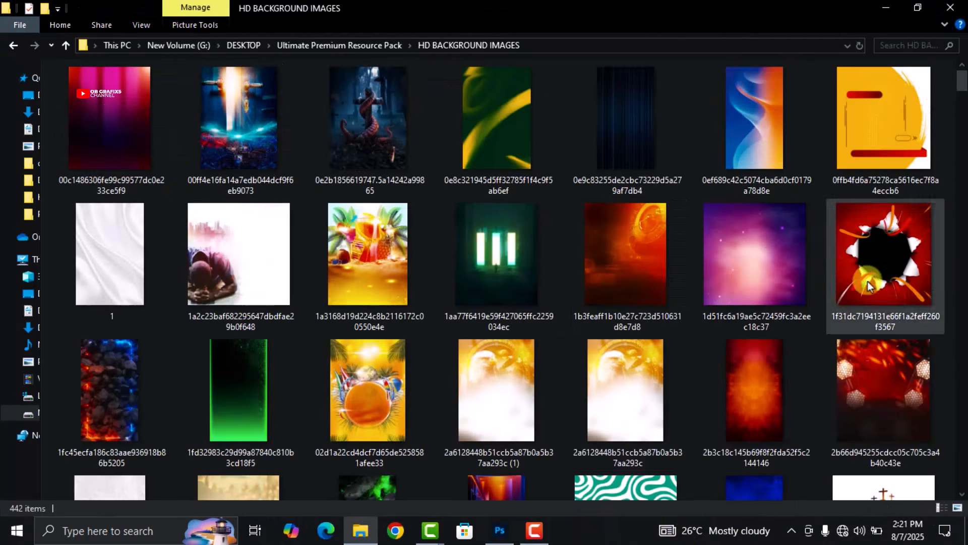
pyautogui.scroll(-3, 868, 280)
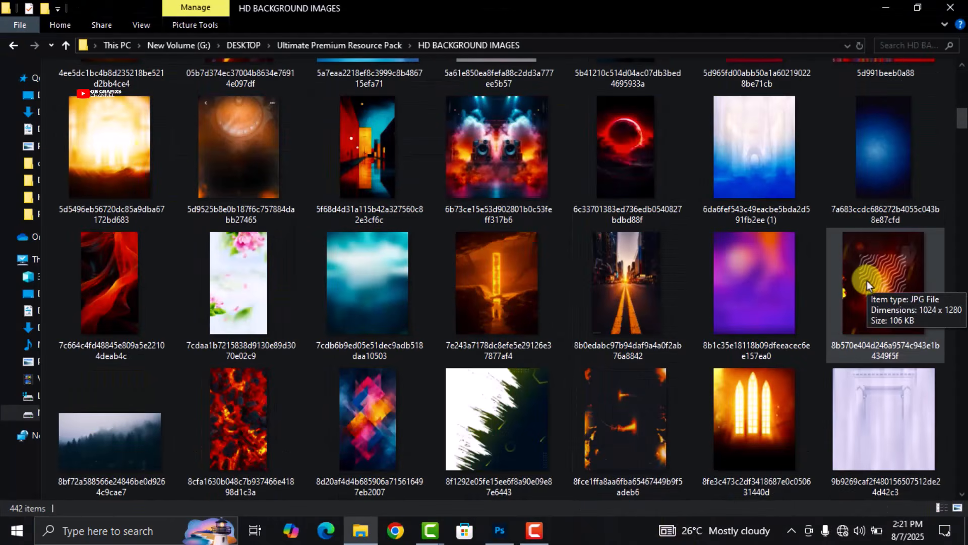
pyautogui.scroll(-20, 867, 280)
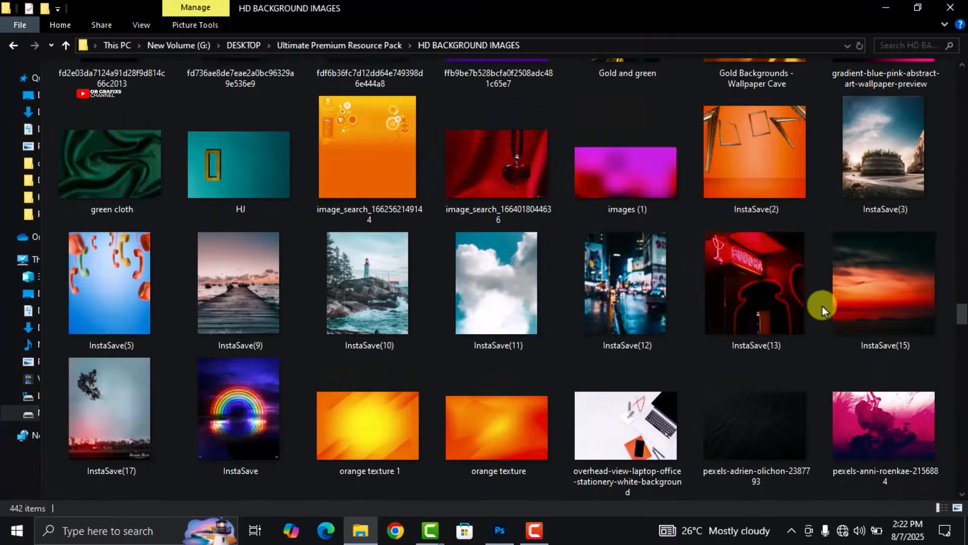
pyautogui.scroll(-20, 823, 307)
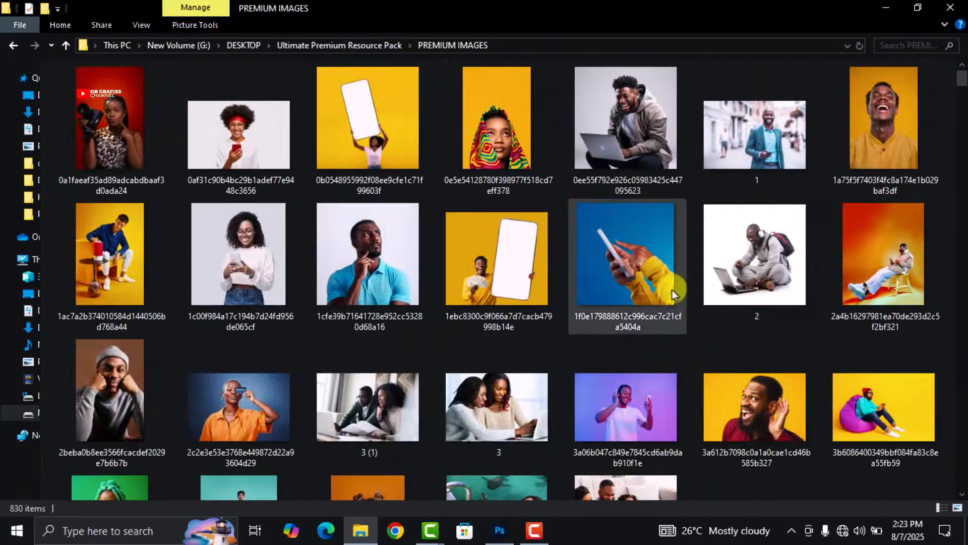
pyautogui.scroll(-5, 695, 321)
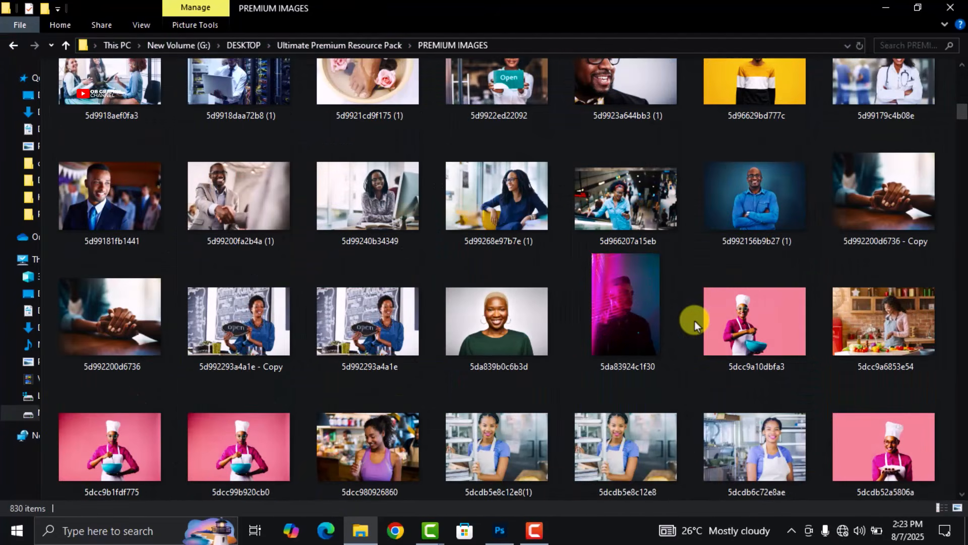
pyautogui.scroll(-15, 695, 320)
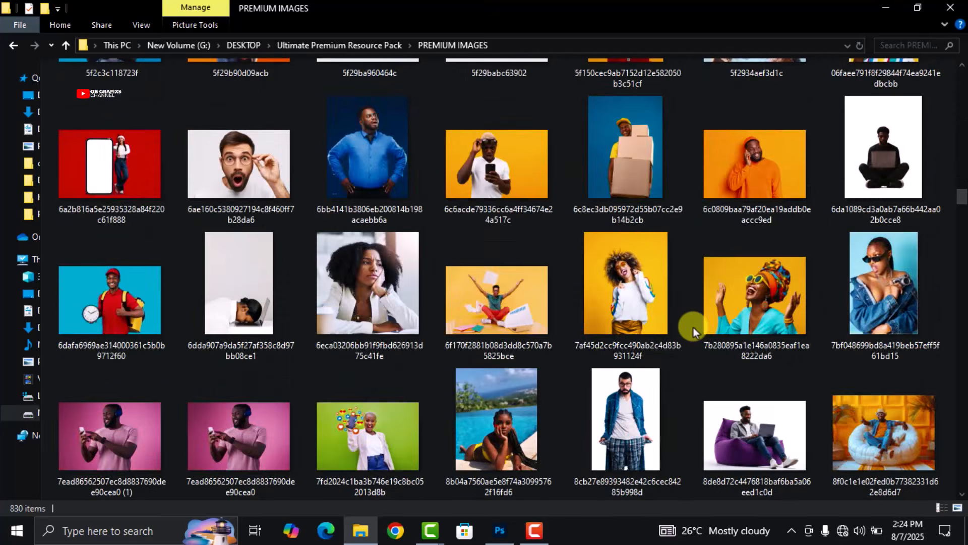
pyautogui.scroll(-20, 694, 327)
pyautogui.scroll(-20, 692, 329)
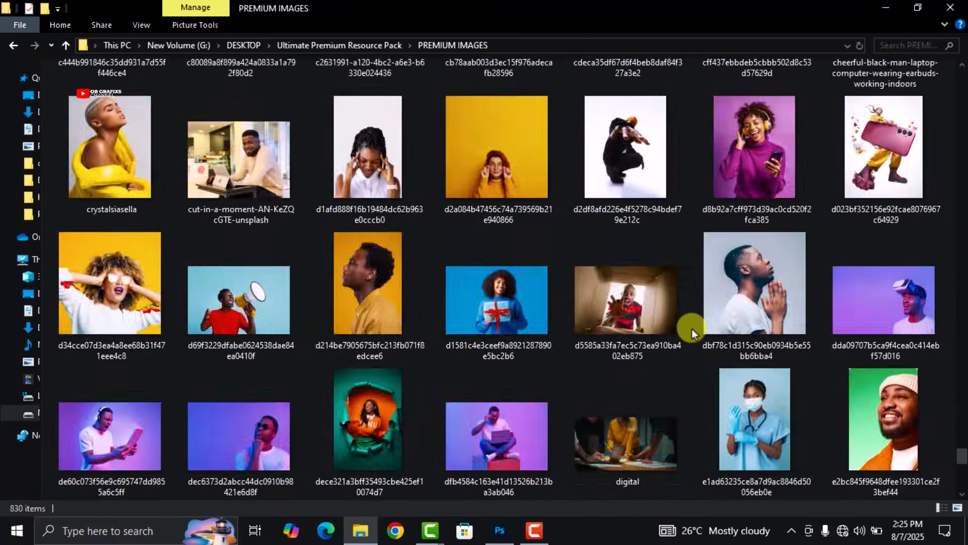
pyautogui.scroll(20, 692, 329)
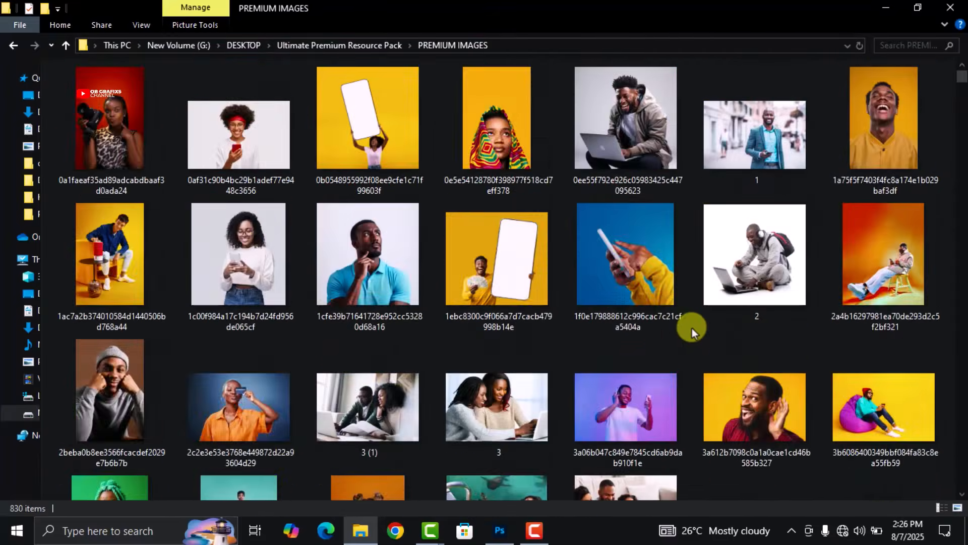
# Step: Look through the ICONS AND OTHERS and FONTS folders of the Ultimate Premium Resource Pack
pyautogui.click(13, 45)
pyautogui.doubleClick(121, 147)
pyautogui.scroll(-15, 673, 311)
pyautogui.scroll(15, 650, 334)
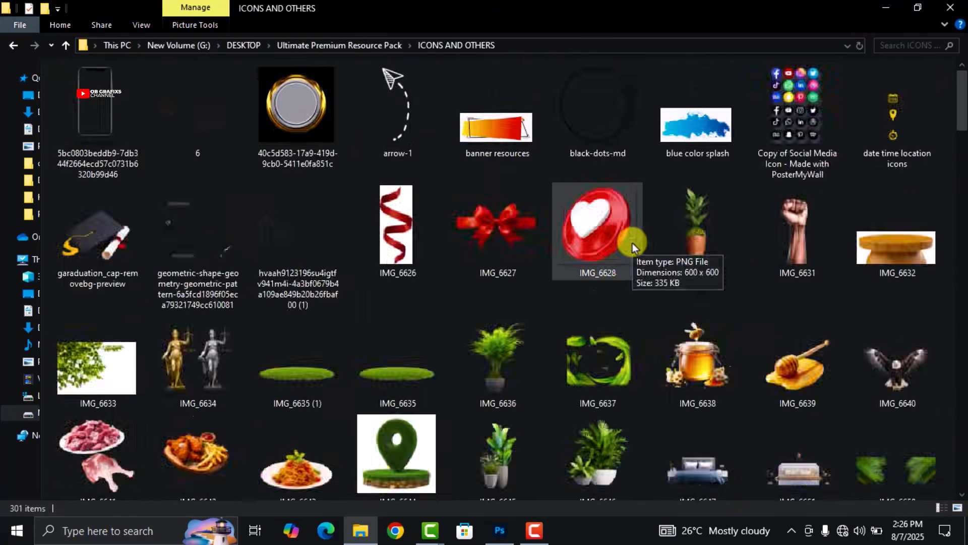
pyautogui.scroll(-15, 652, 290)
pyautogui.scroll(15, 651, 291)
pyautogui.scroll(-15, 650, 298)
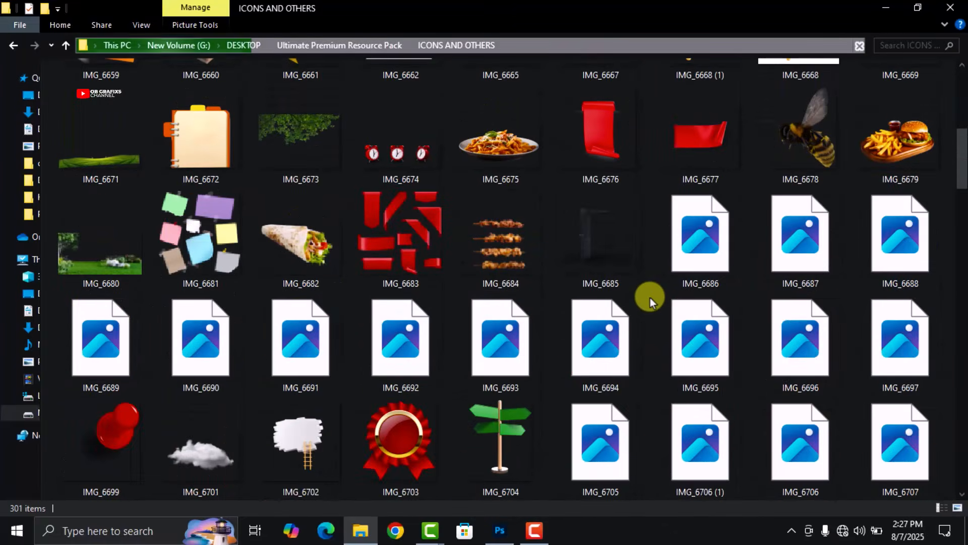
pyautogui.scroll(-1, 650, 298)
pyautogui.scroll(-5, 660, 282)
pyautogui.scroll(5, 643, 269)
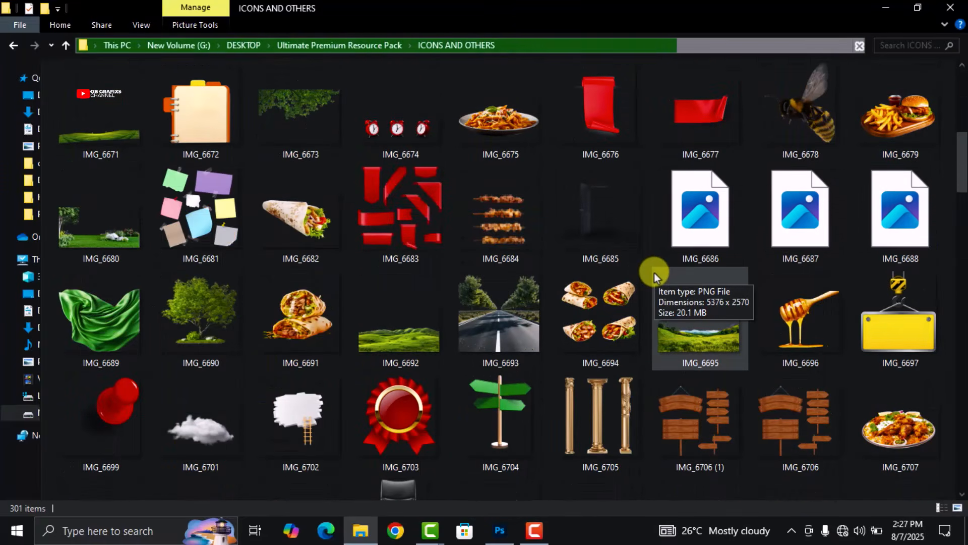
pyautogui.scroll(-15, 652, 266)
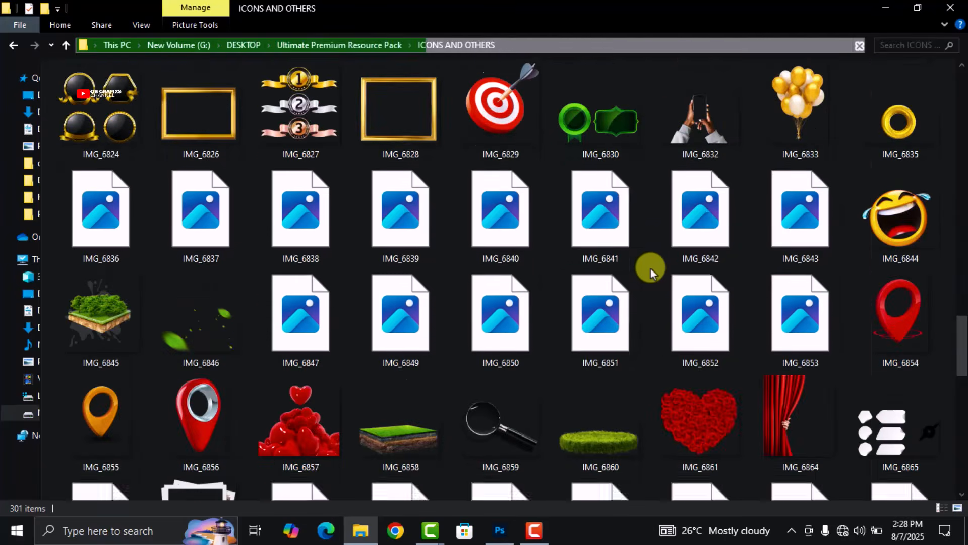
pyautogui.scroll(-15, 650, 270)
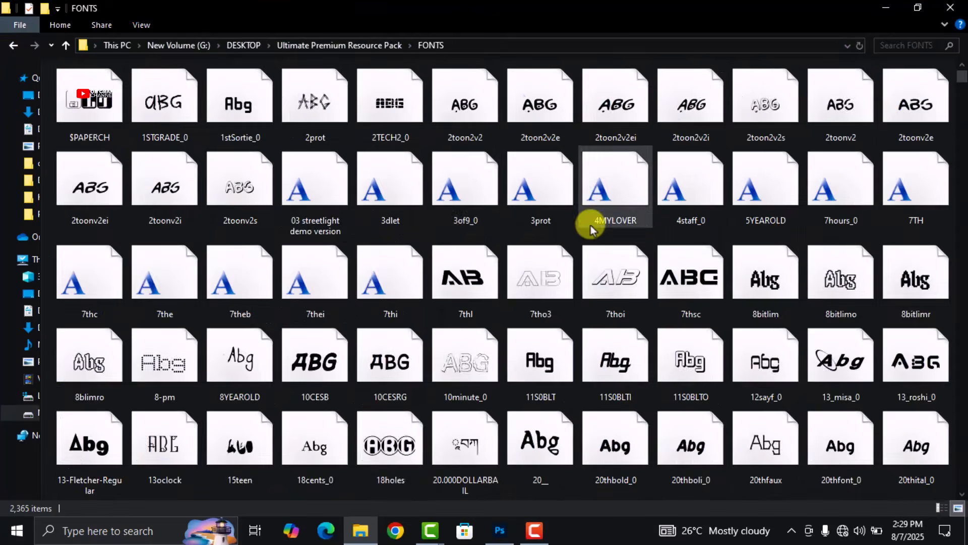
pyautogui.scroll(-20, 592, 226)
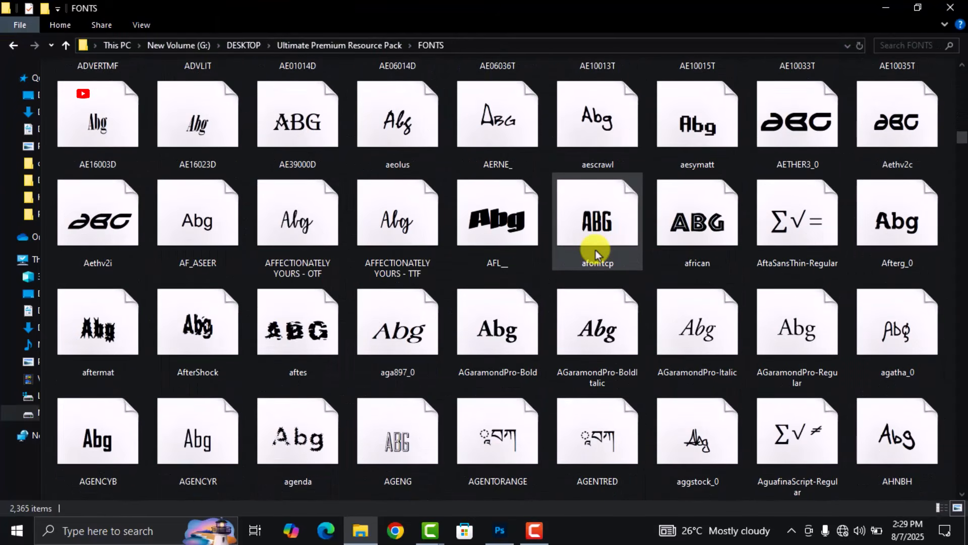
# Step: Browse further down the font previews in the FONTS folder of the Ultimate Premium Resource Pack
pyautogui.scroll(-20, 595, 252)
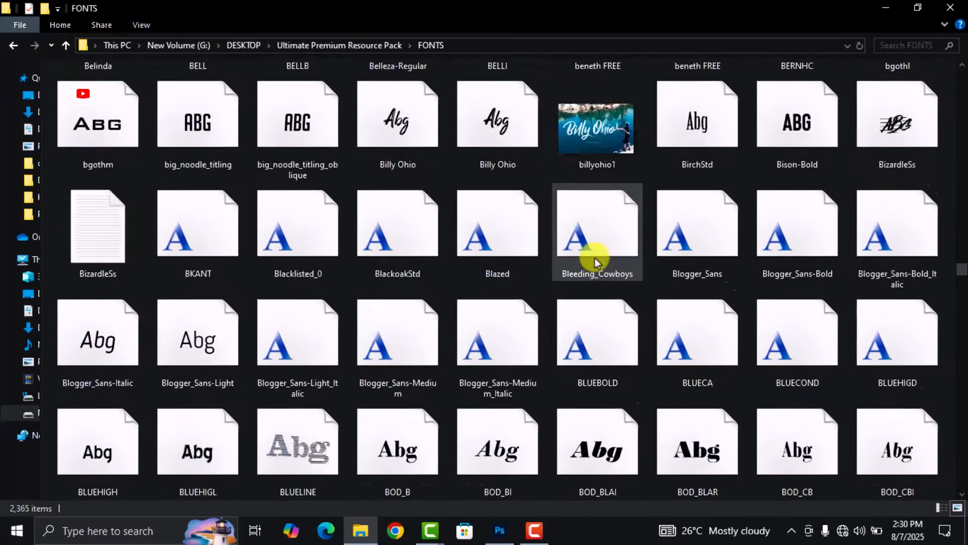
pyautogui.scroll(-20, 649, 280)
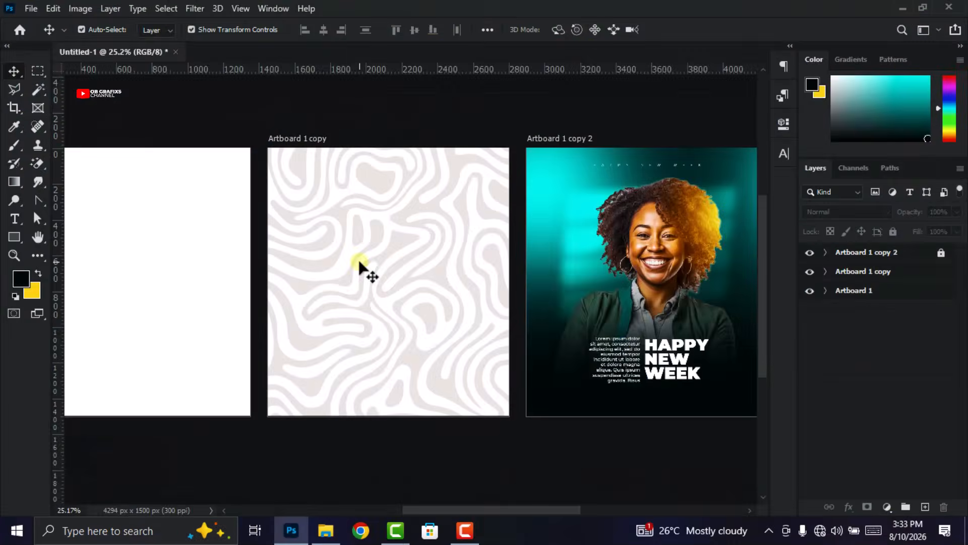
# Step: Add a gradient fill layer above the contour pattern on Artboard 1 copy and set its starting color stop to 080100
pyautogui.click(446, 335)
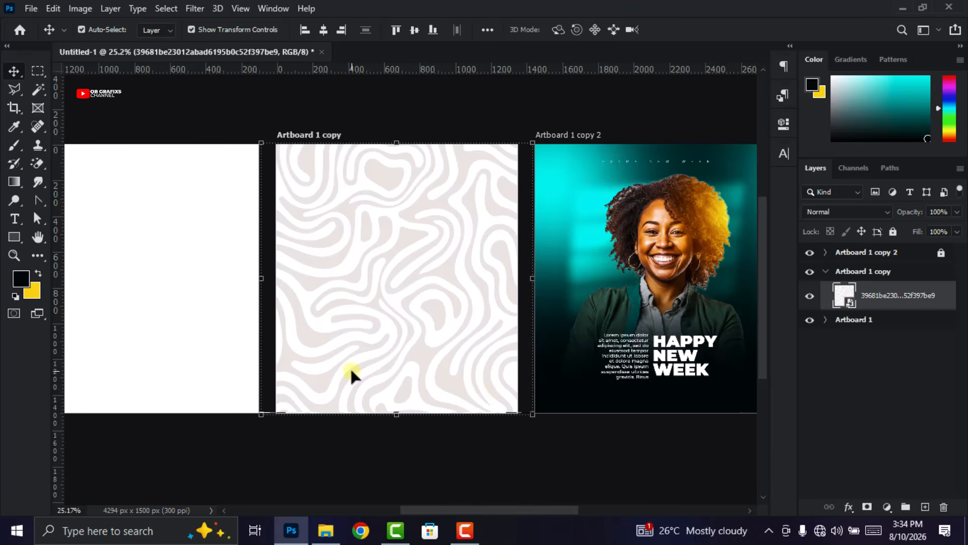
pyautogui.click(888, 506)
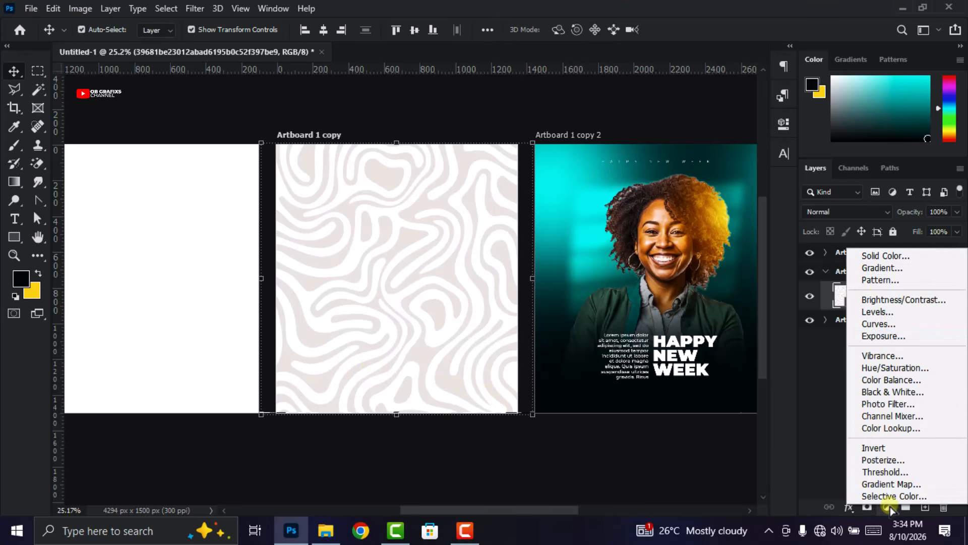
pyautogui.click(889, 272)
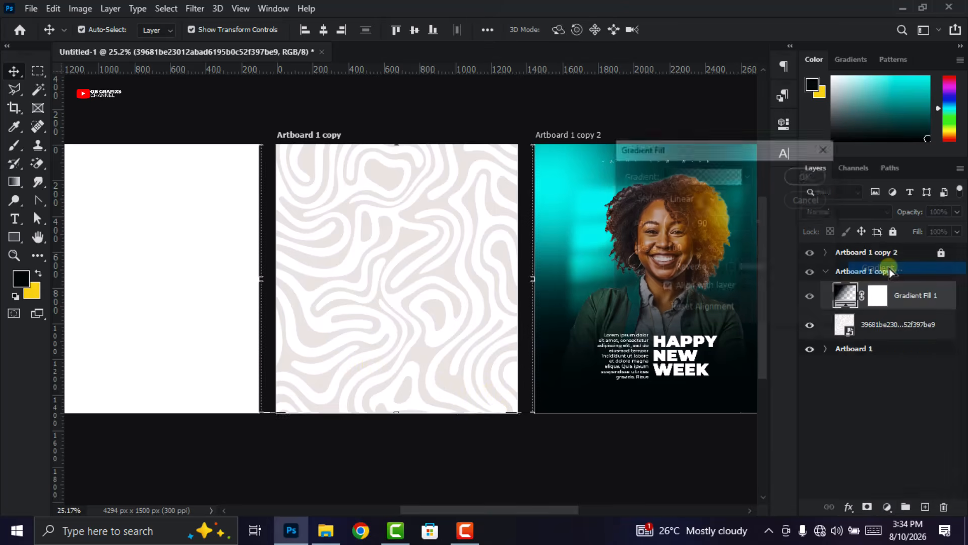
pyautogui.click(698, 176)
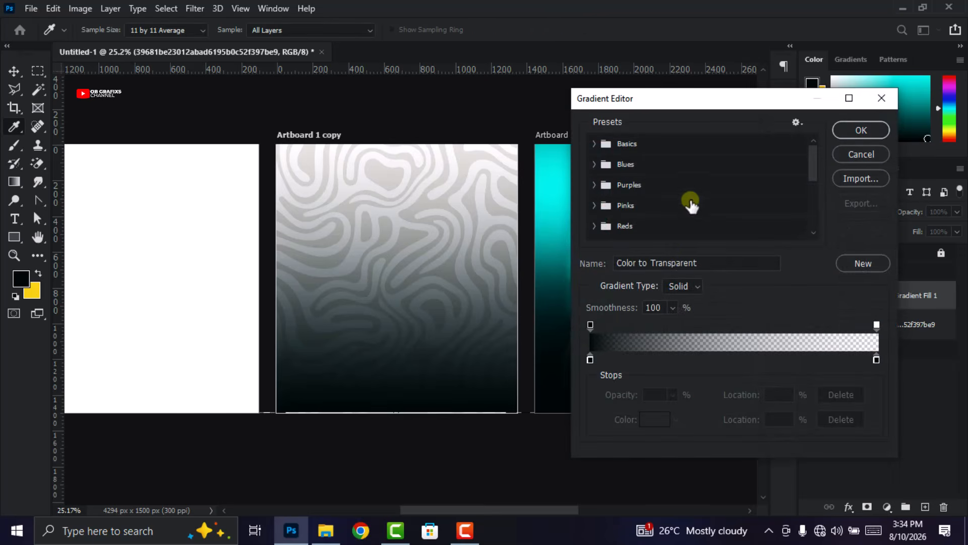
pyautogui.doubleClick(590, 360)
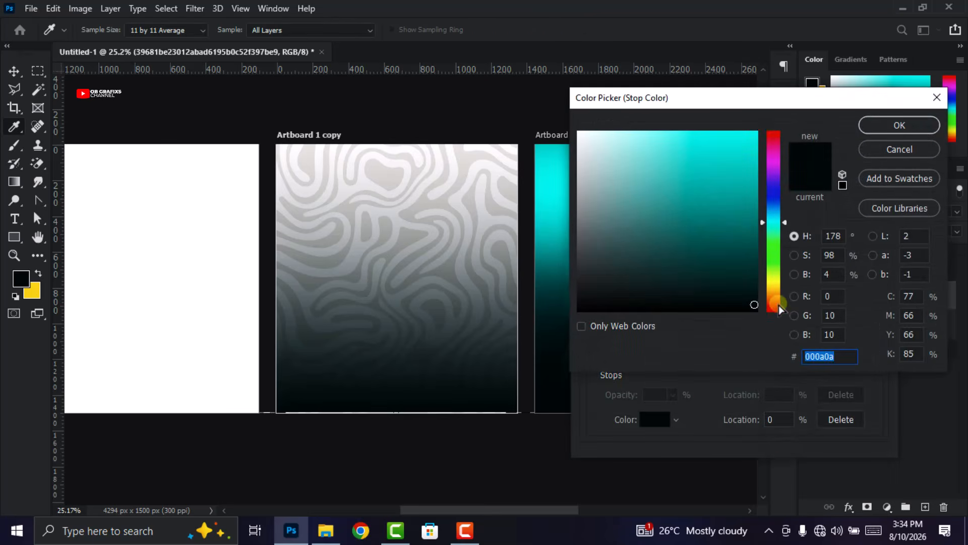
pyautogui.click(776, 303)
pyautogui.moveTo(776, 307); pyautogui.dragTo(776, 310)
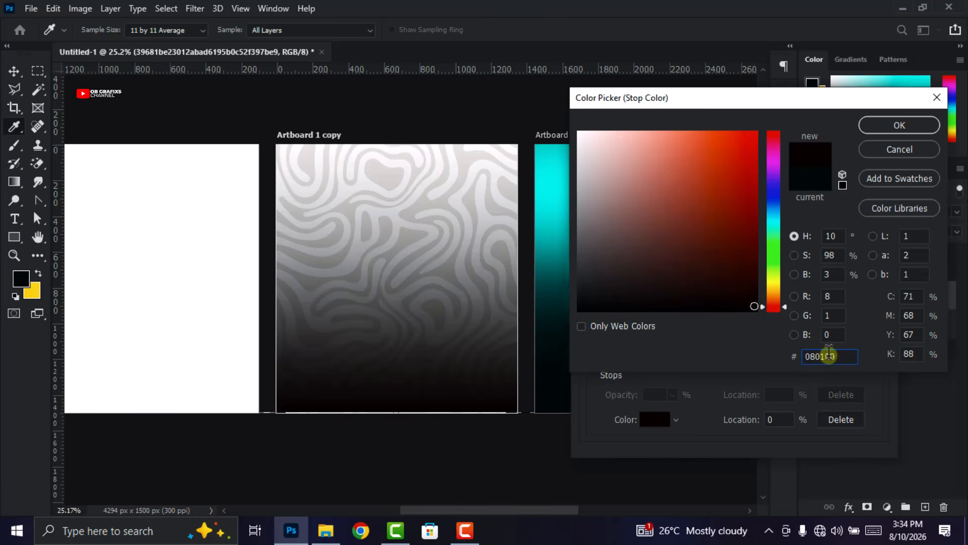
pyautogui.click(898, 125)
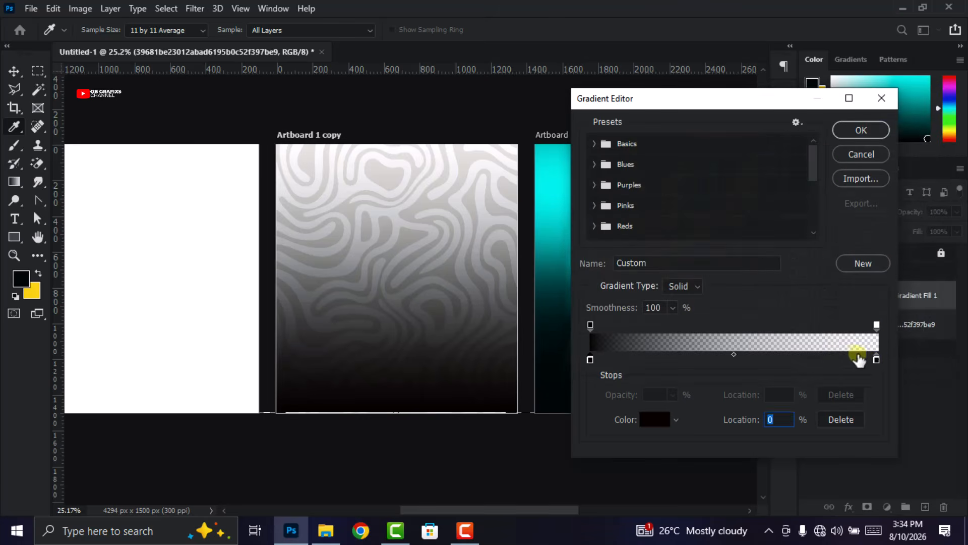
# Step: Set the ending color stop of the gradient to orange ff6600
pyautogui.doubleClick(877, 359)
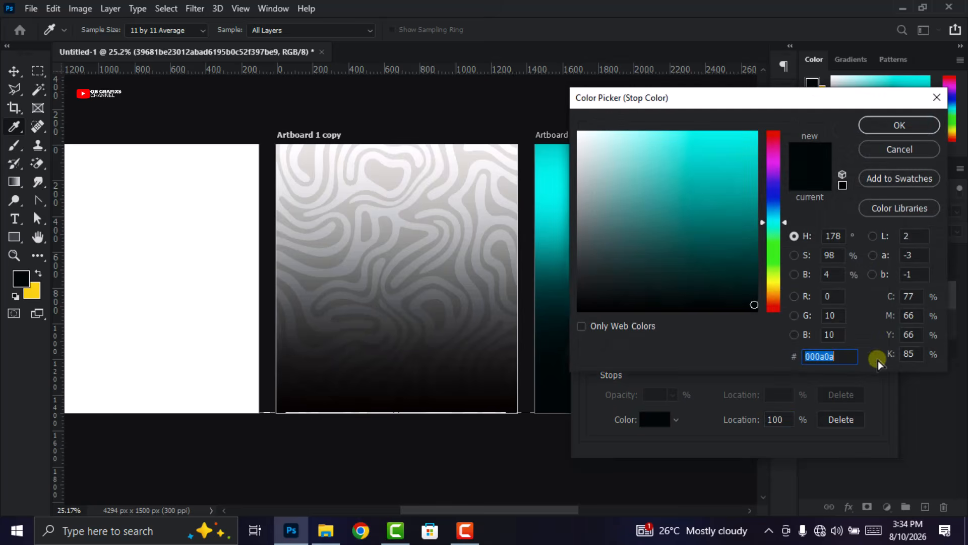
pyautogui.moveTo(777, 309); pyautogui.dragTo(776, 302)
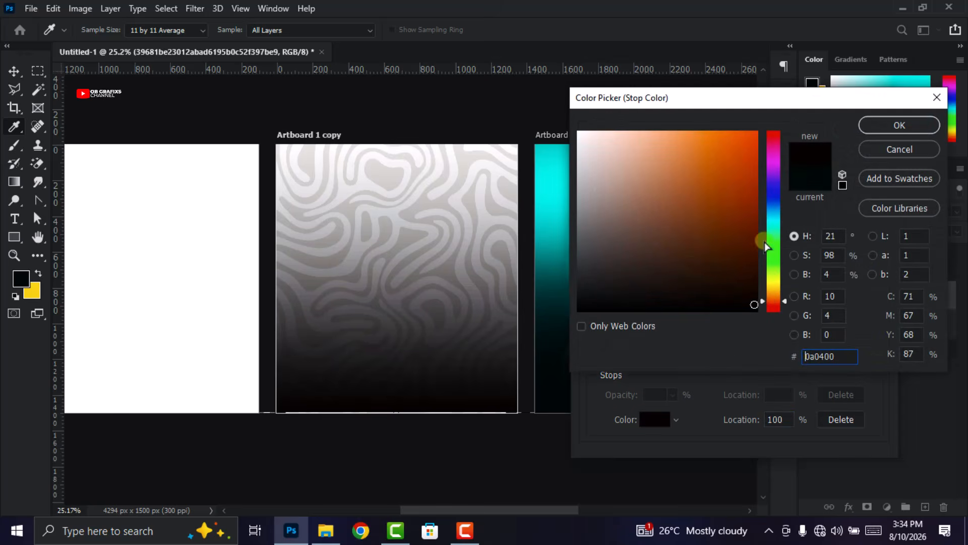
pyautogui.moveTo(763, 232); pyautogui.dragTo(756, 133)
pyautogui.moveTo(779, 309); pyautogui.dragTo(778, 300)
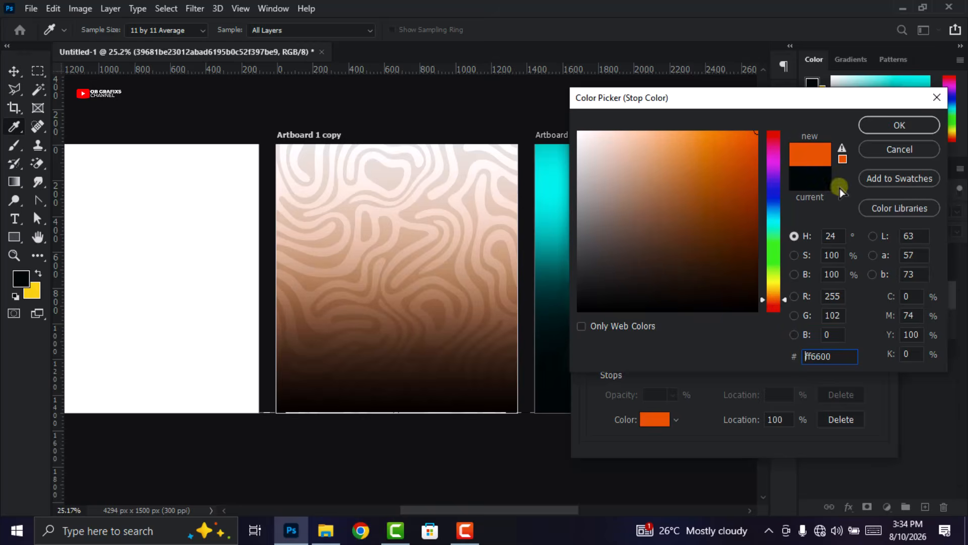
pyautogui.click(893, 126)
# Step: Raise the gradient's end opacity stop to 100% and apply the fill with the Linear style
pyautogui.click(876, 325)
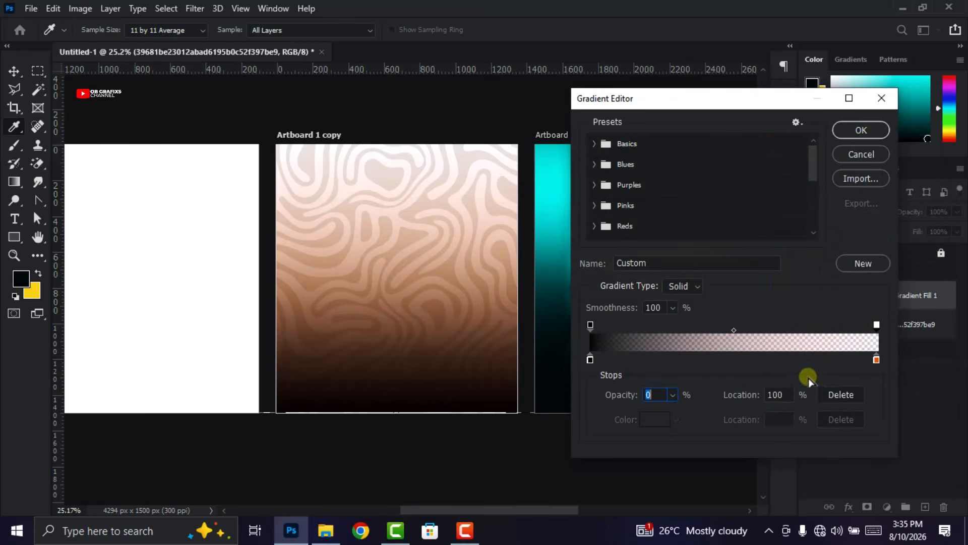
pyautogui.moveTo(671, 413); pyautogui.dragTo(761, 410)
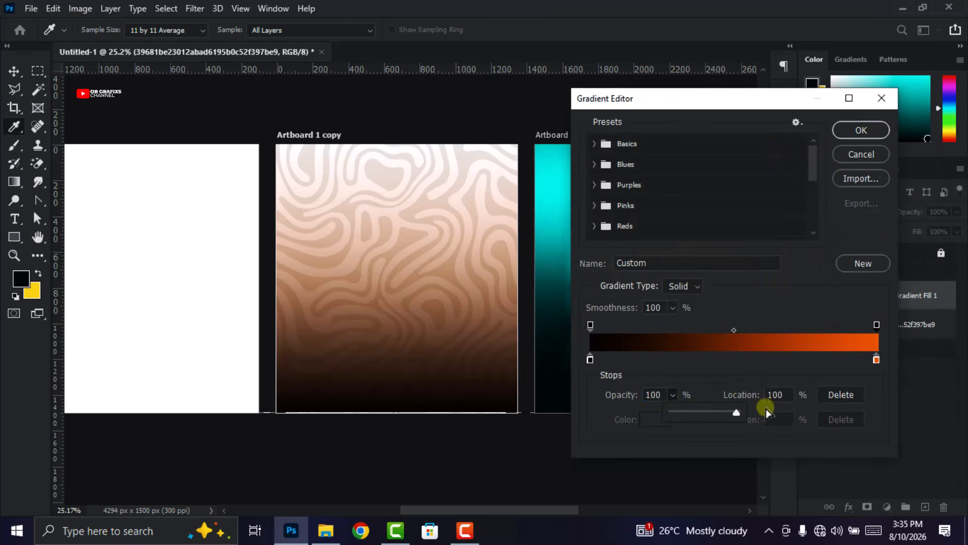
pyautogui.click(861, 129)
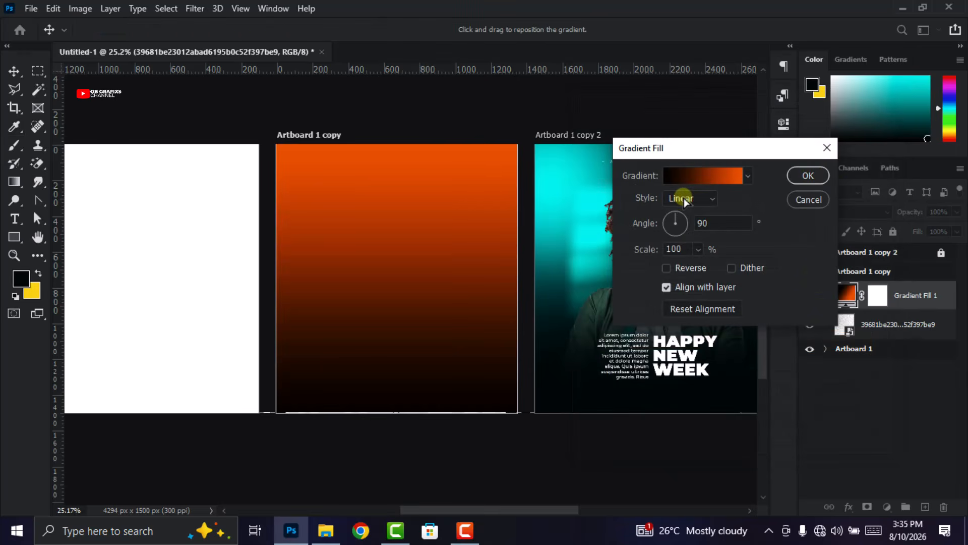
pyautogui.click(702, 200)
pyautogui.click(703, 200)
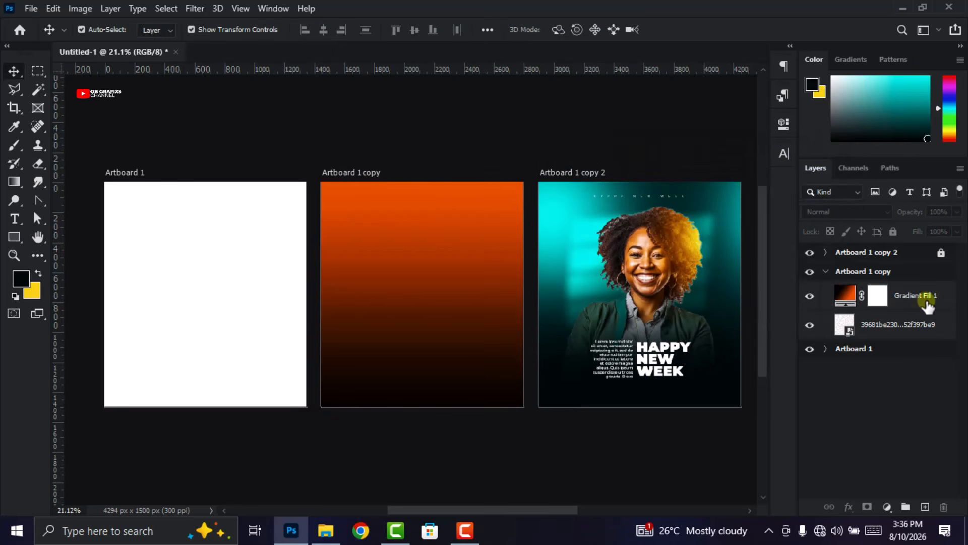
# Step: Rasterize the gradient fill layer on Artboard 1 copy
pyautogui.click(922, 298)
pyautogui.rightClick(921, 298)
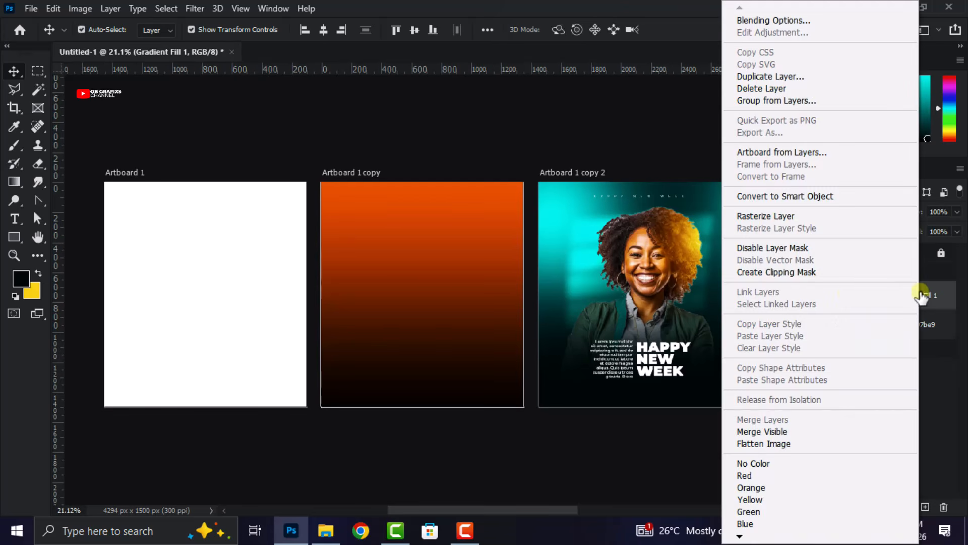
pyautogui.click(756, 217)
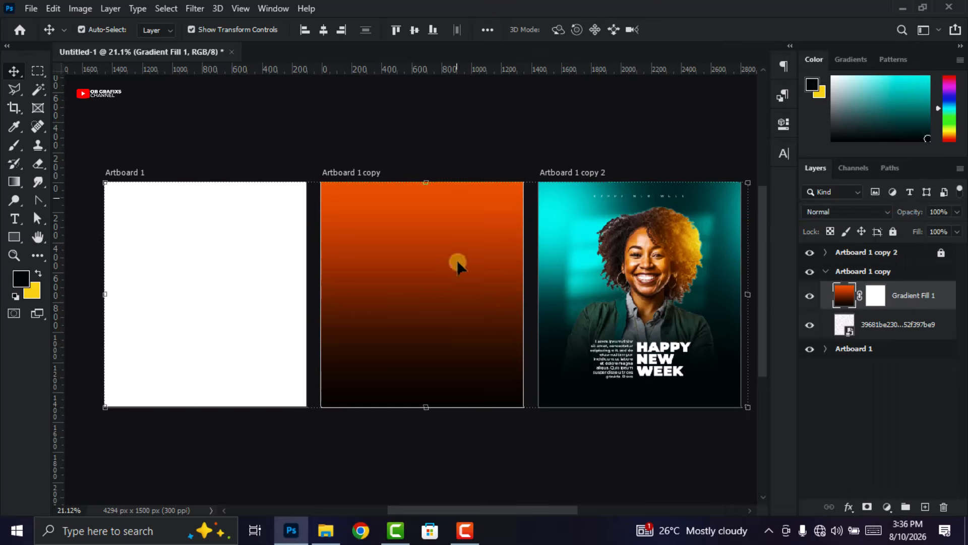
pyautogui.hotkey('ctrl', '0')
pyautogui.click(457, 309)
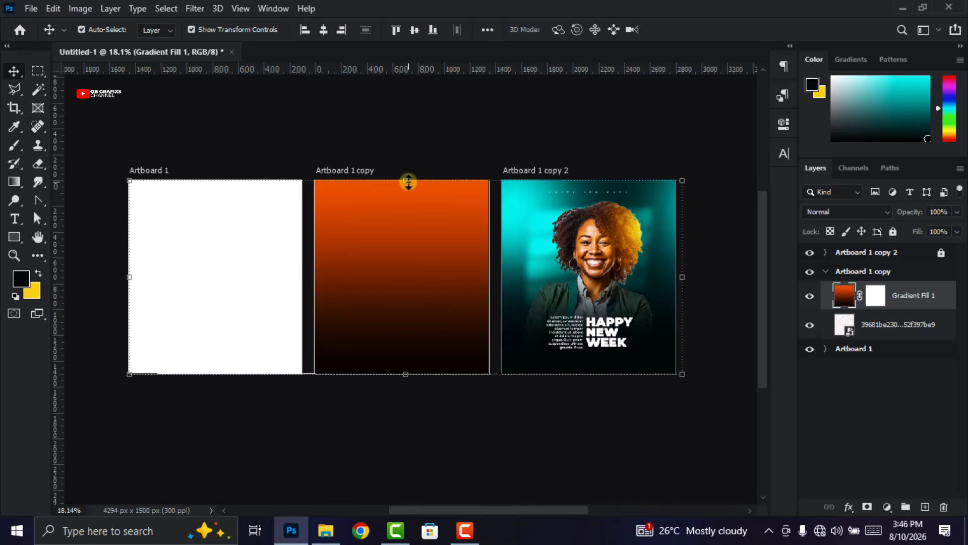
# Step: Lower the top edge of the rasterized gradient to uncover the upper contour pattern, and softly erase along that edge
pyautogui.moveTo(408, 181); pyautogui.dragTo(409, 230)
pyautogui.click(701, 31)
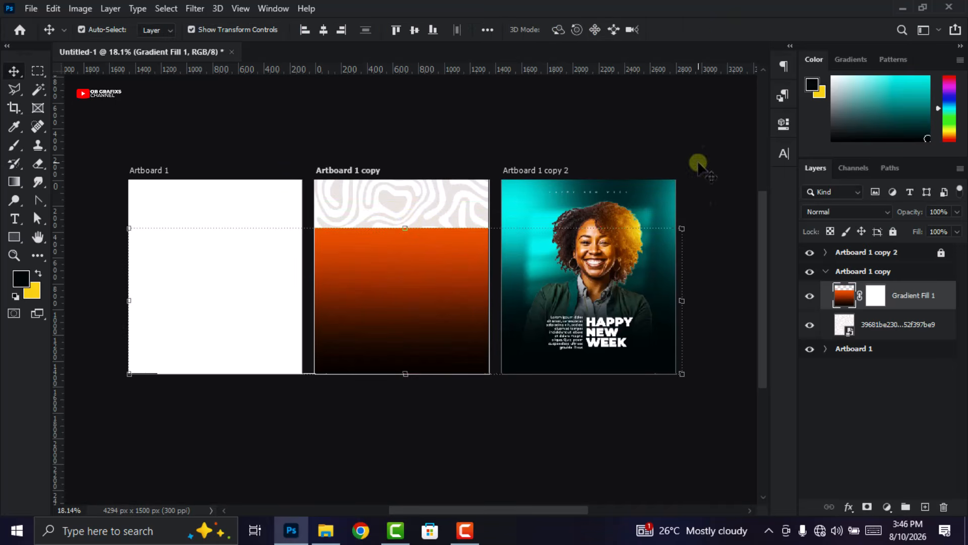
pyautogui.click(39, 164)
pyautogui.moveTo(331, 217)
pyautogui.mouseDown()
pyautogui.moveTo(567, 197)
pyautogui.moveTo(425, 201)
pyautogui.moveTo(553, 215)
pyautogui.moveTo(224, 218)
pyautogui.moveTo(353, 204)
pyautogui.moveTo(285, 209)
pyautogui.moveTo(294, 207)
pyautogui.moveTo(245, 194)
pyautogui.moveTo(183, 74)
pyautogui.moveTo(12, 23)
pyautogui.mouseUp()
pyautogui.click(13, 71)
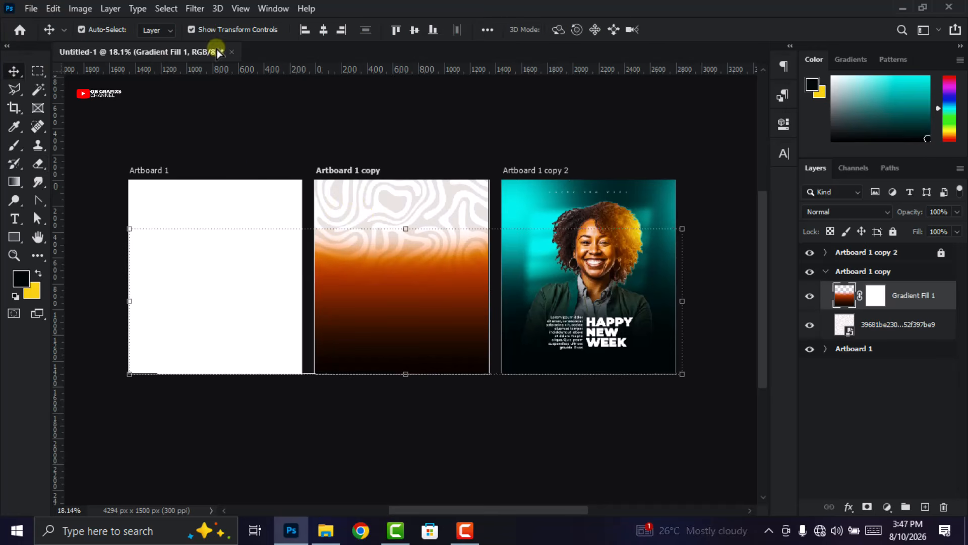
# Step: Liquify the gradient with the size 243 brush, pulling its upper edge into finger-like spikes and swirling the dark lower area
pyautogui.click(195, 9)
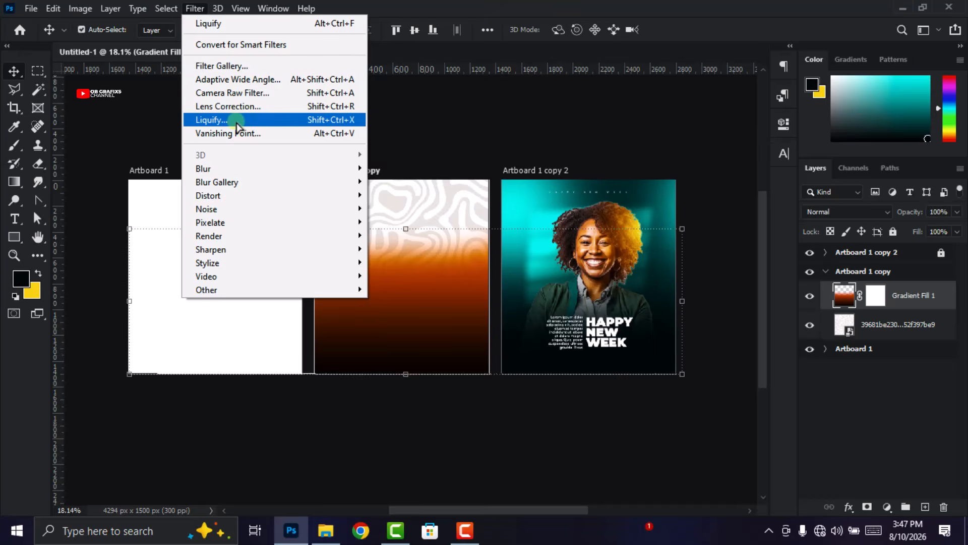
pyautogui.click(237, 121)
pyautogui.moveTo(274, 262); pyautogui.dragTo(269, 174)
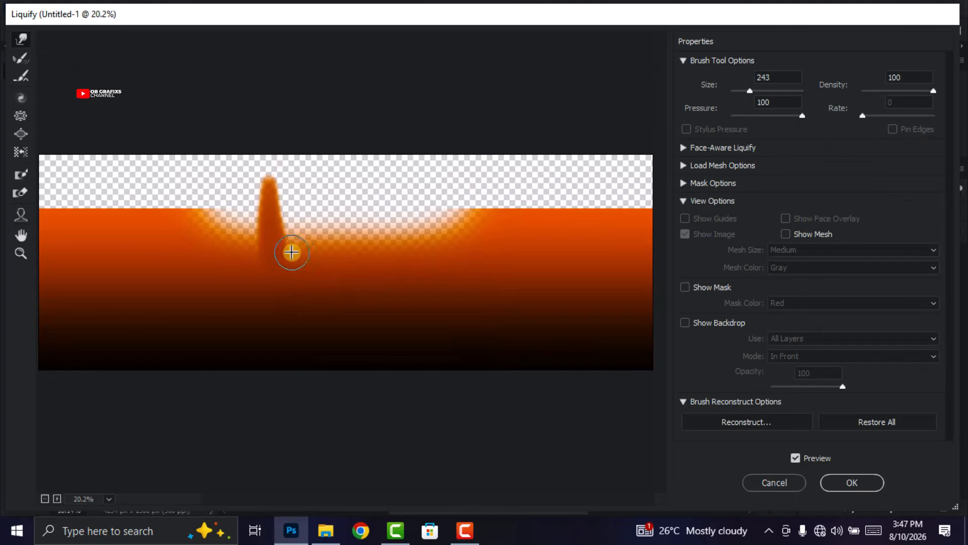
pyautogui.moveTo(309, 257); pyautogui.dragTo(313, 156)
pyautogui.moveTo(365, 256); pyautogui.dragTo(359, 183)
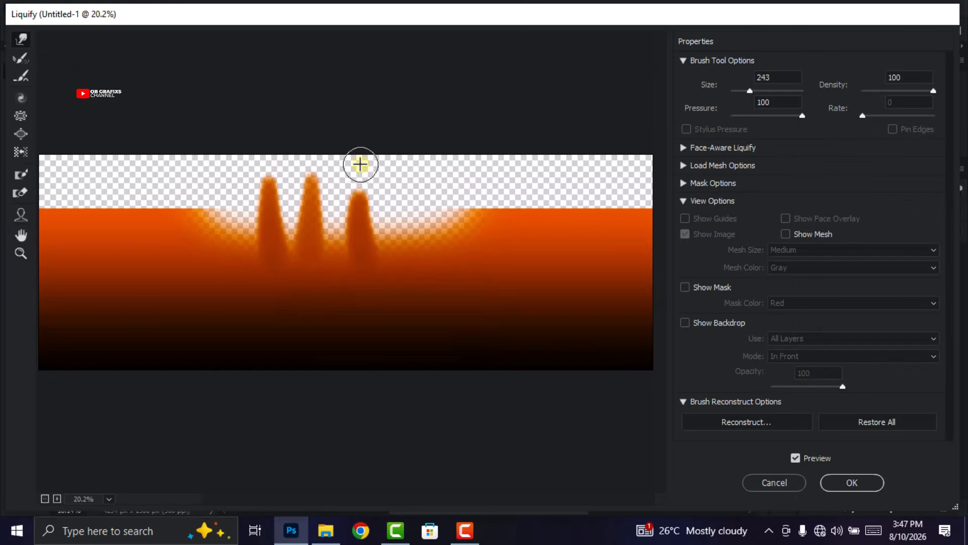
pyautogui.moveTo(406, 264)
pyautogui.mouseDown()
pyautogui.moveTo(407, 244)
pyautogui.moveTo(424, 253)
pyautogui.moveTo(432, 218)
pyautogui.mouseUp()
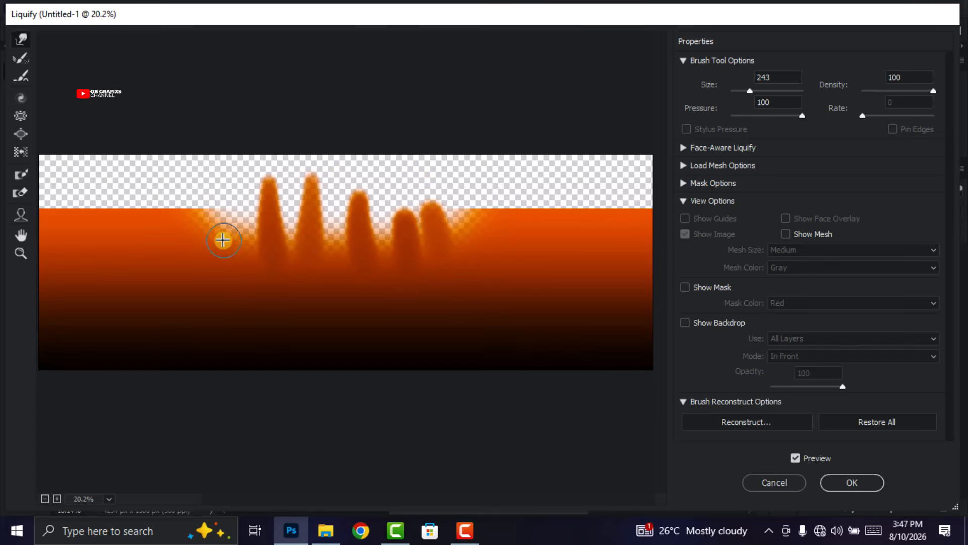
pyautogui.moveTo(223, 240); pyautogui.dragTo(228, 198)
pyautogui.moveTo(233, 321)
pyautogui.mouseDown()
pyautogui.moveTo(227, 335)
pyautogui.moveTo(404, 307)
pyautogui.moveTo(434, 372)
pyautogui.mouseUp()
pyautogui.click(862, 488)
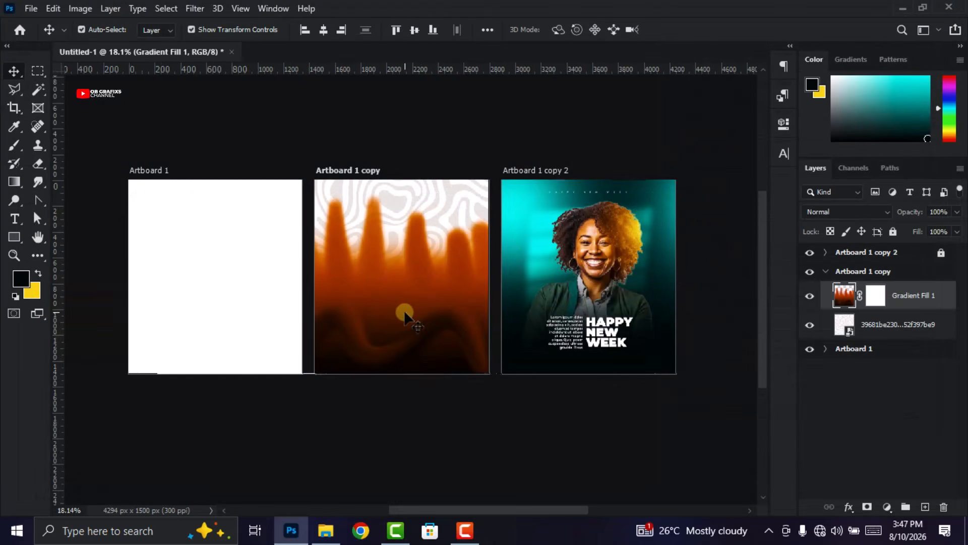
# Step: Move the liquified gradient down on Artboard 1 copy, nudge it back up slightly, and deselect it
pyautogui.moveTo(405, 314); pyautogui.dragTo(402, 330)
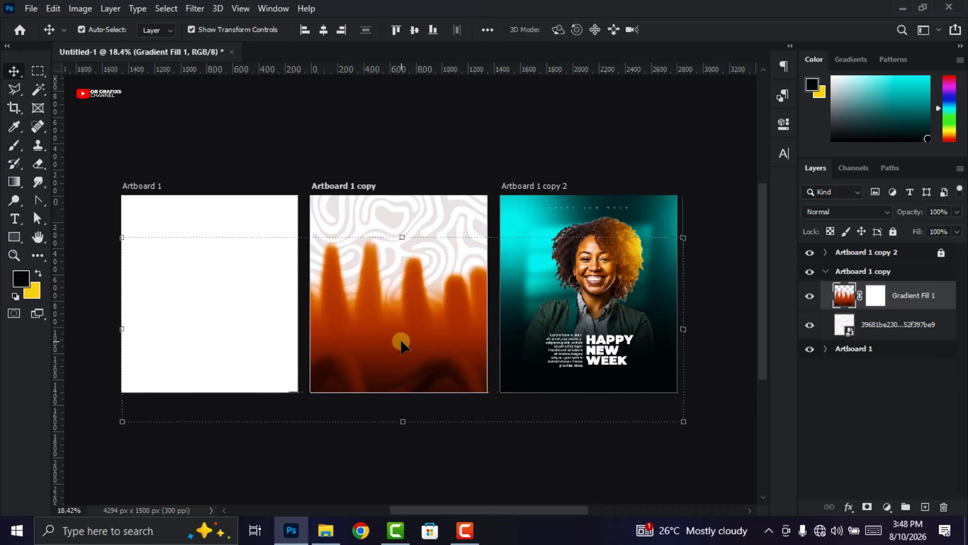
pyautogui.hotkey('shift', 'Up')
pyautogui.hotkey('shift', 'Up')
pyautogui.hotkey('shift', 'Up')
pyautogui.hotkey('shift', 'Up')
pyautogui.hotkey('shift', 'Up')
pyautogui.hotkey('shift', 'Up')
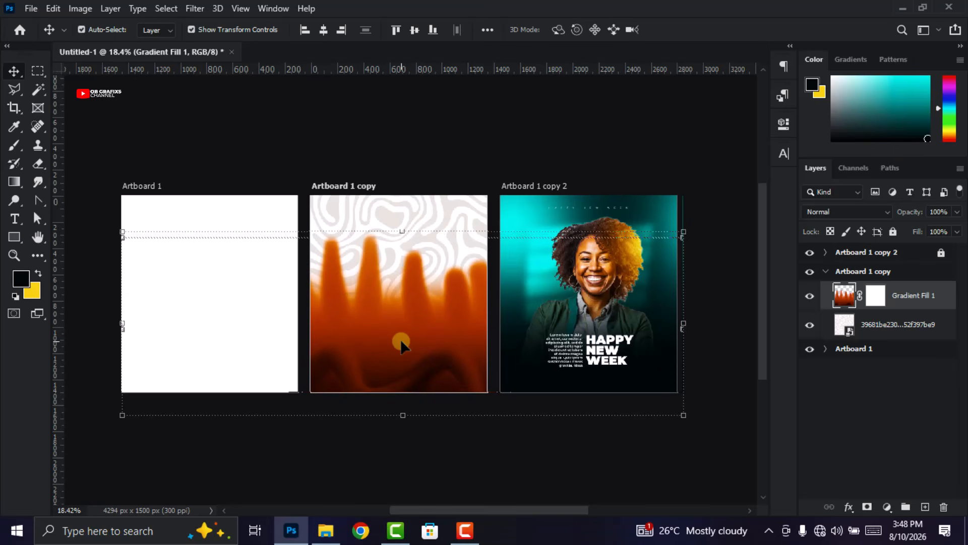
pyautogui.hotkey('ctrl', 'd')
pyautogui.scroll(1, 398, 314)
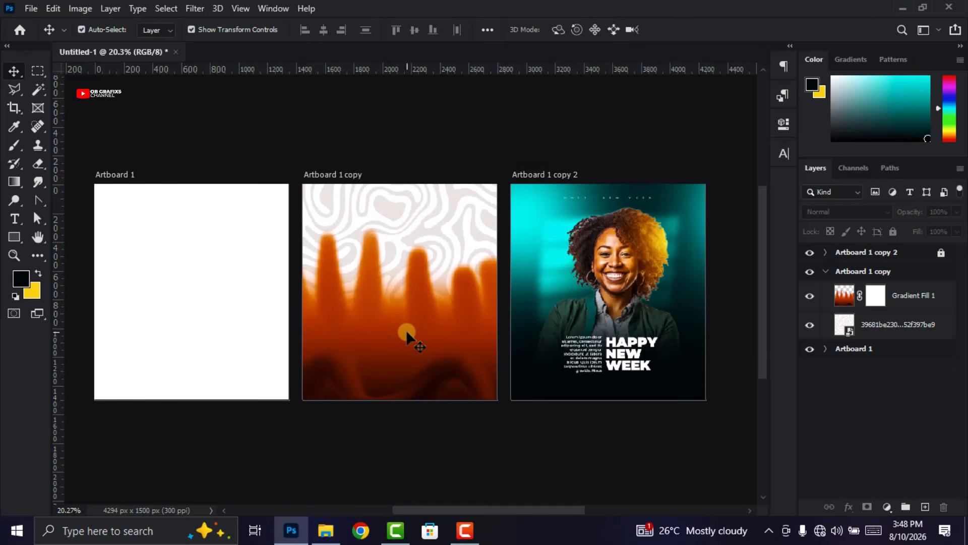
# Step: Add the text TGIF in the middle of Artboard 1 copy
pyautogui.click(15, 219)
pyautogui.click(372, 324)
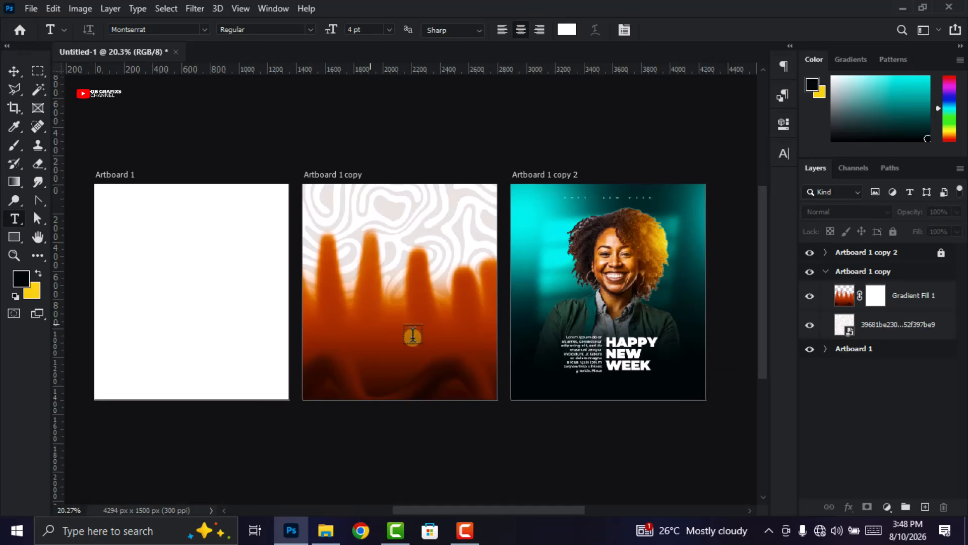
pyautogui.press('BackSpace')
pyautogui.click(783, 153)
pyautogui.write('TGIF')
# Step: Format the TGIF heading at 41 pt in black and move it up to the center of the artboard
pyautogui.hotkey('ctrl', 'a')
pyautogui.click(649, 188)
pyautogui.write('41')
pyautogui.click(714, 171)
pyautogui.click(735, 231)
pyautogui.click(755, 299)
pyautogui.click(899, 126)
pyautogui.moveTo(370, 316); pyautogui.dragTo(391, 281)
# Step: Add a white Lorem ipsum paragraph below TGIF and format it in Montserrat Medium at 7 pt
pyautogui.click(407, 323)
pyautogui.click(625, 29)
pyautogui.doubleClick(656, 191)
pyautogui.write('7')
pyautogui.press('Return')
pyautogui.click(739, 174)
pyautogui.click(737, 212)
pyautogui.doubleClick(736, 191)
# Step: Fully justify every line of the Lorem ipsum paragraph and adjust the spacing between it and the TGIF heading
pyautogui.click(791, 45)
pyautogui.click(732, 87)
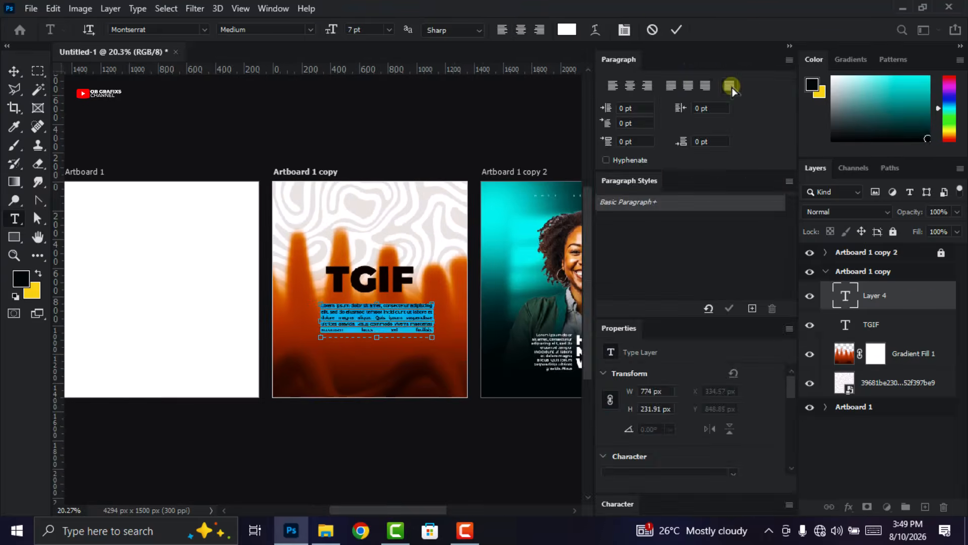
pyautogui.click(790, 46)
pyautogui.click(676, 30)
pyautogui.moveTo(414, 336); pyautogui.dragTo(438, 327)
pyautogui.click(13, 71)
pyautogui.moveTo(416, 281); pyautogui.dragTo(417, 289)
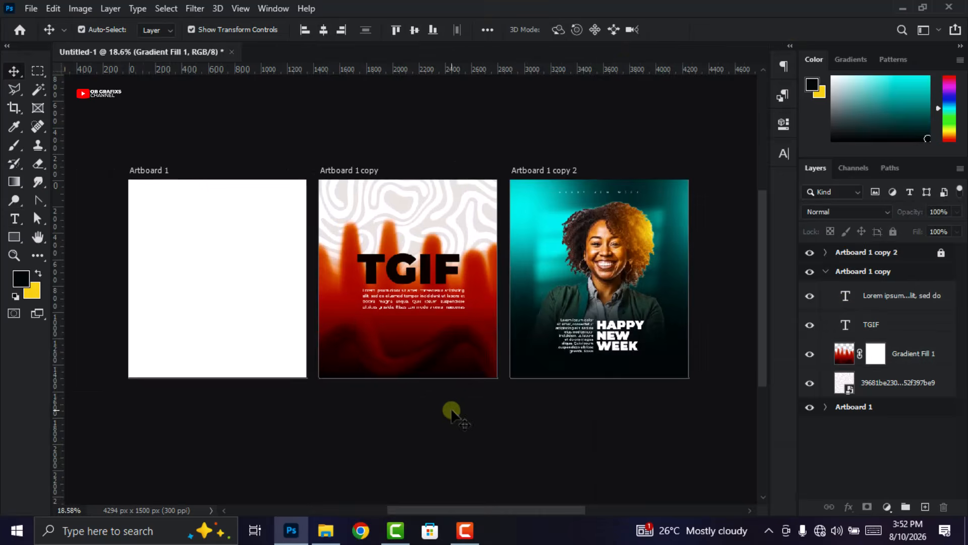
# Step: Deselect everything and collapse the Artboard 1 copy group in the layer list
pyautogui.click(447, 412)
pyautogui.scroll(-1, 329, 383)
pyautogui.scroll(1, 245, 372)
pyautogui.click(452, 275)
pyautogui.click(769, 401)
pyautogui.click(826, 271)
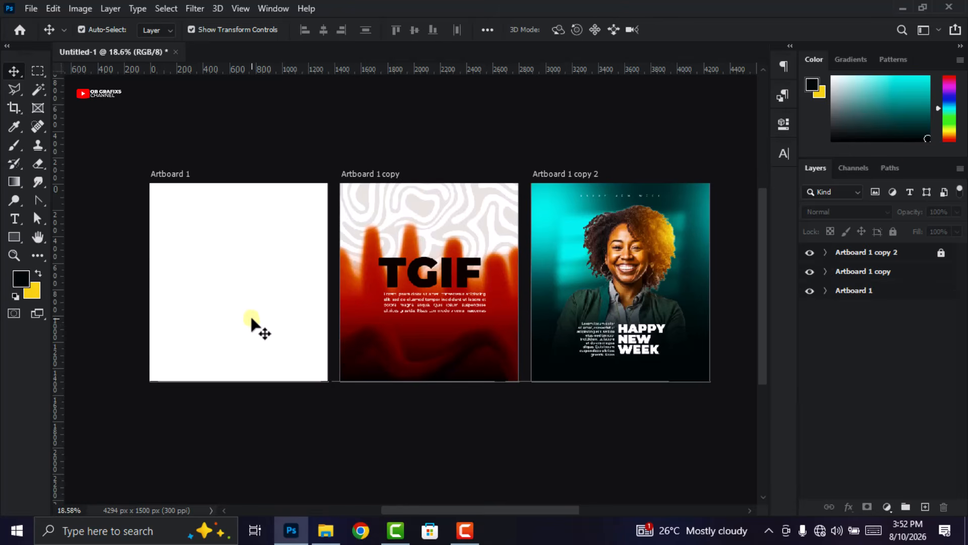
# Step: Select the blank Artboard 1
pyautogui.click(239, 340)
pyautogui.scroll(-1, 71, 368)
pyautogui.scroll(1, 87, 344)
pyautogui.scroll(1, 87, 344)
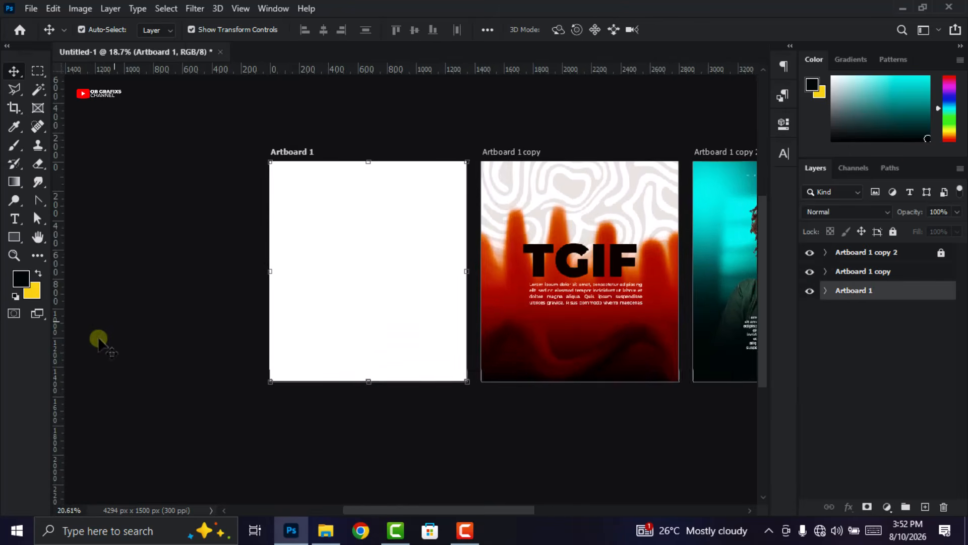
pyautogui.scroll(1, 214, 251)
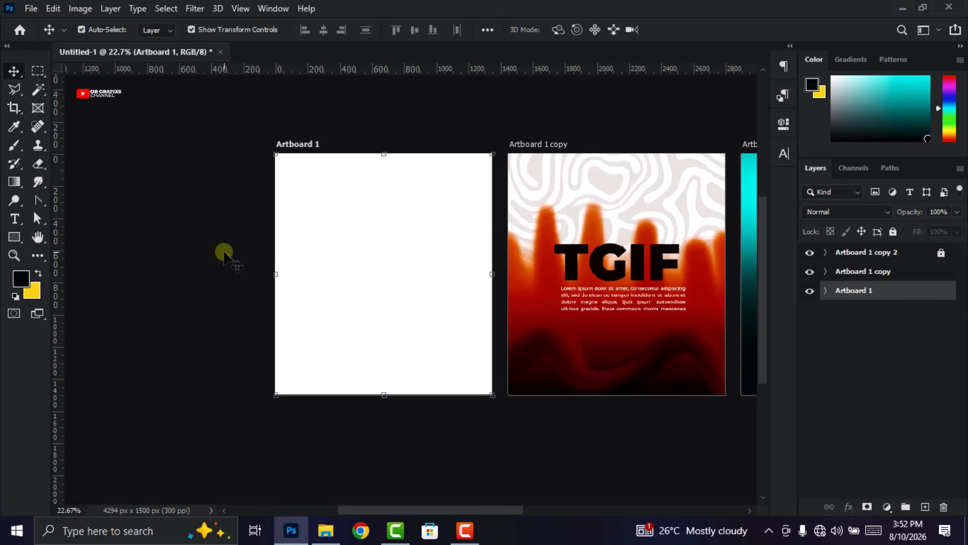
# Step: Add a Solid Color fill layer in very dark purple #190014 to Artboard 1
pyautogui.scroll(1, 402, 181)
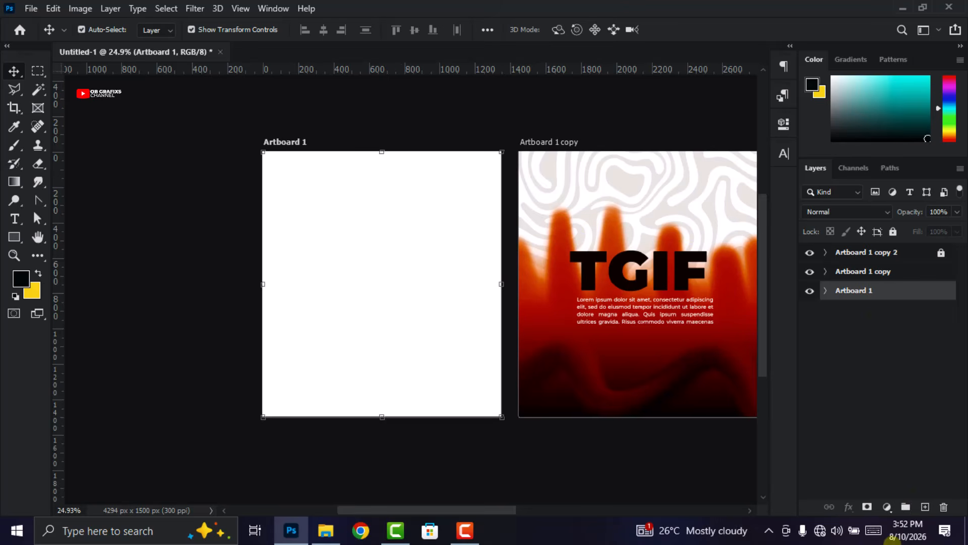
pyautogui.click(887, 507)
pyautogui.click(880, 260)
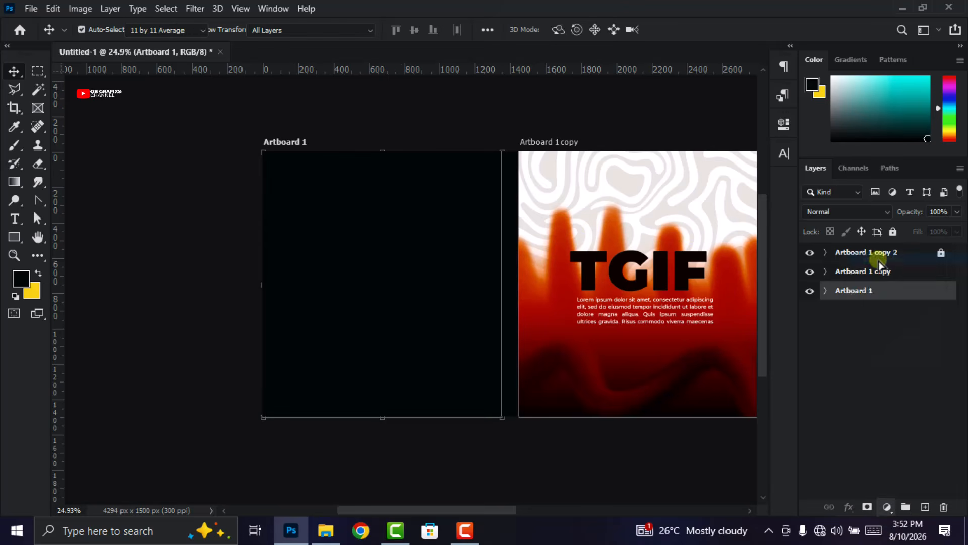
pyautogui.moveTo(783, 161); pyautogui.dragTo(782, 155)
pyautogui.click(760, 133)
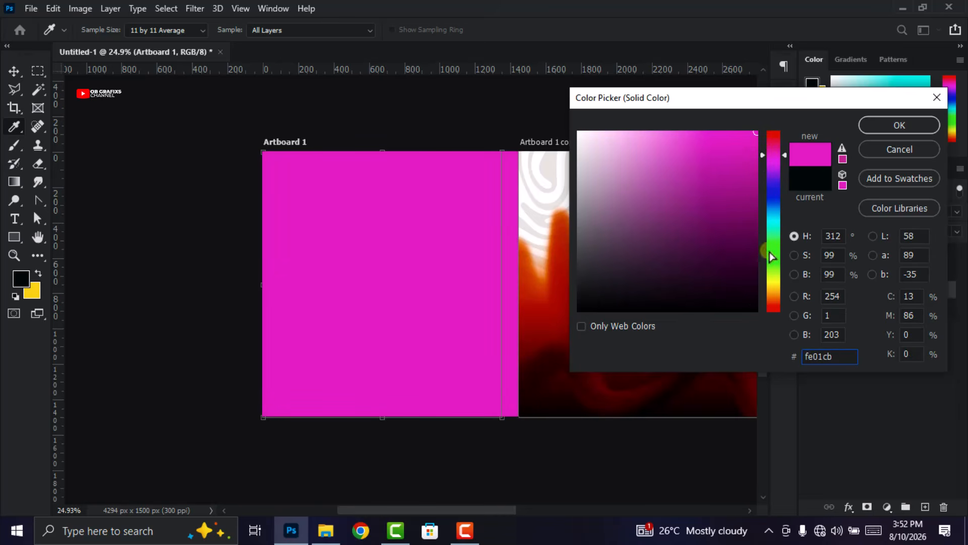
pyautogui.click(754, 298)
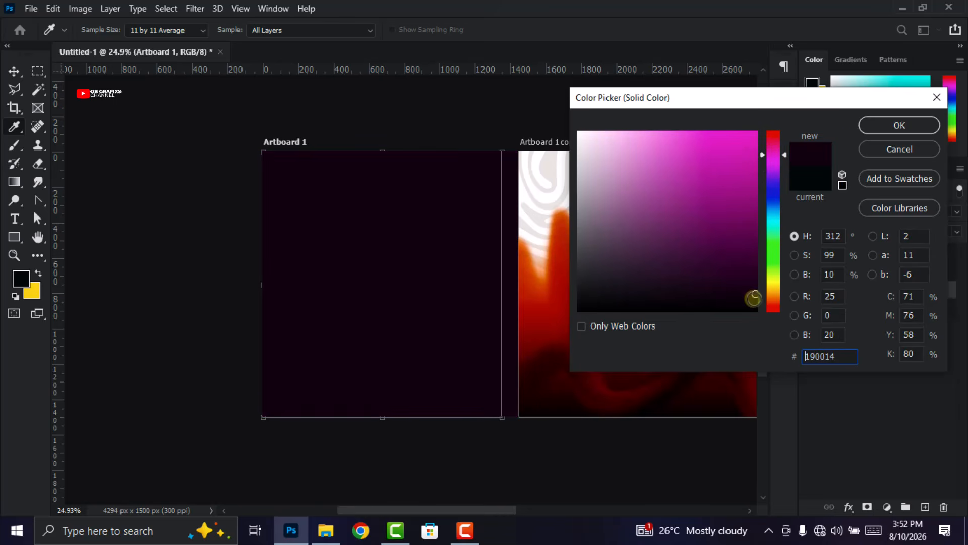
pyautogui.click(871, 129)
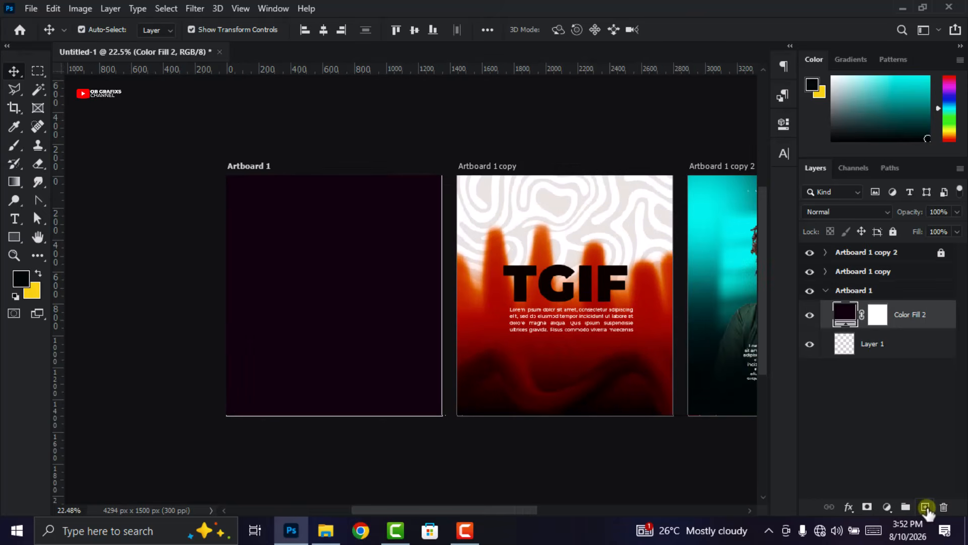
# Step: Create a new empty layer above the dark fill and set the foreground colour to magenta #ff00cc
pyautogui.click(926, 507)
pyautogui.scroll(-3, 372, 385)
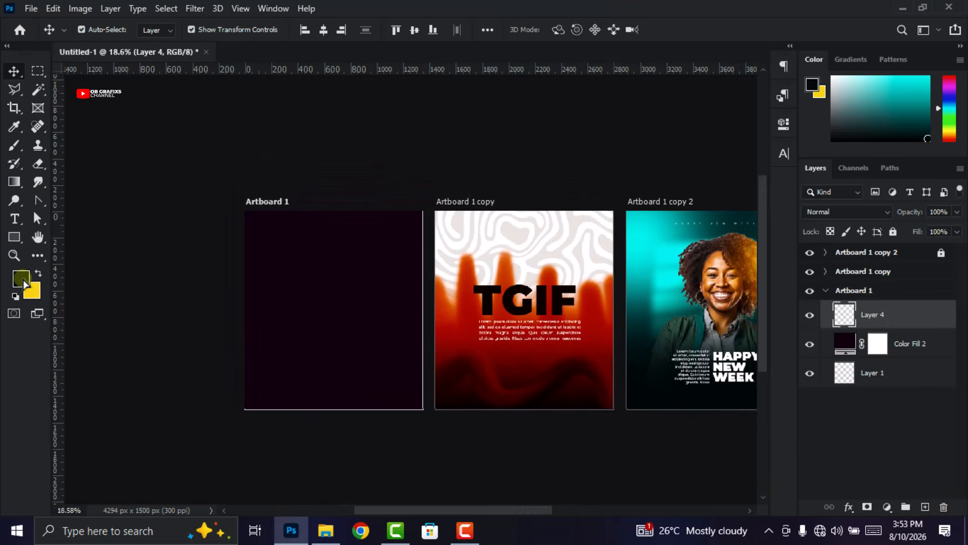
pyautogui.click(22, 281)
pyautogui.click(758, 131)
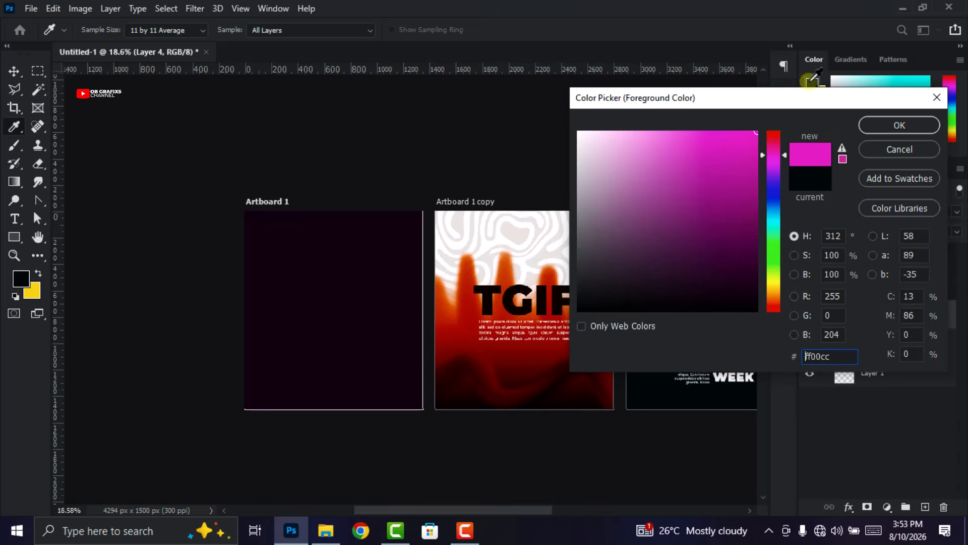
pyautogui.click(903, 126)
# Step: Paint soft magenta glows at Artboard 1's upper-left, lower-right and upper-right corners with the 1457 px soft brush, and deselect the layer
pyautogui.click(14, 146)
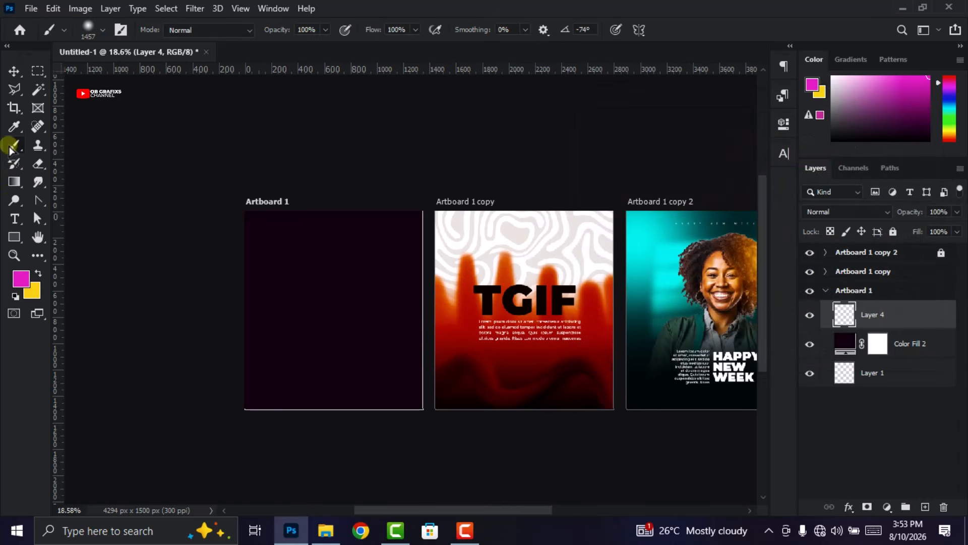
pyautogui.click(256, 246)
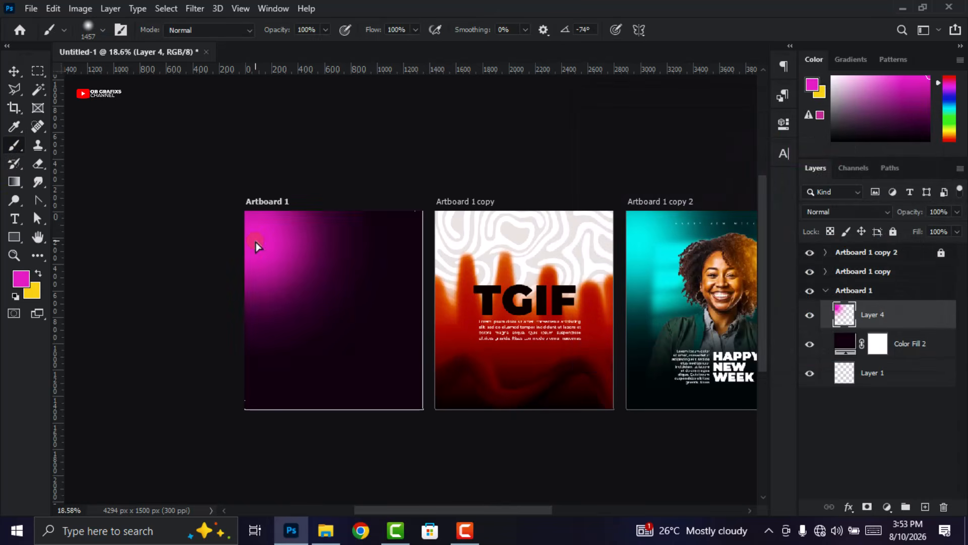
pyautogui.click(413, 354)
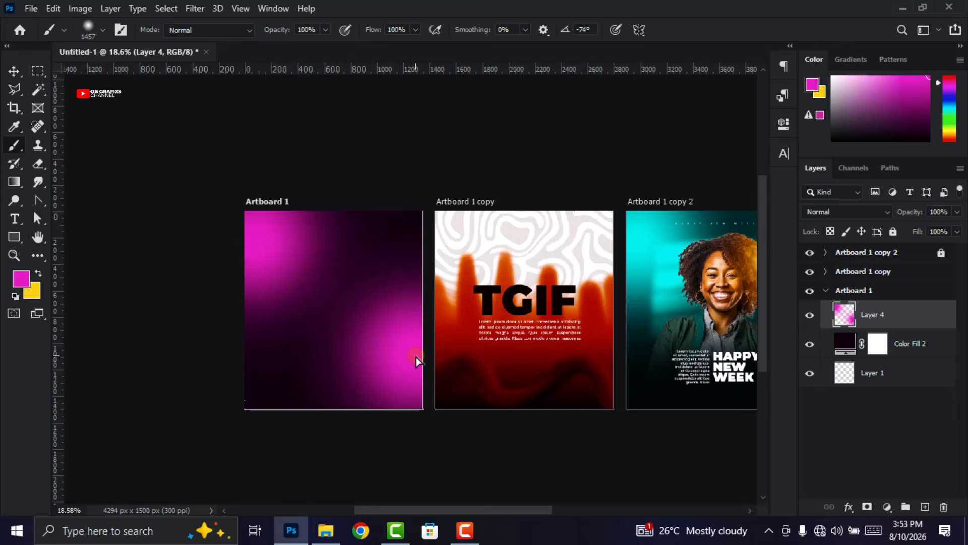
pyautogui.click(450, 177)
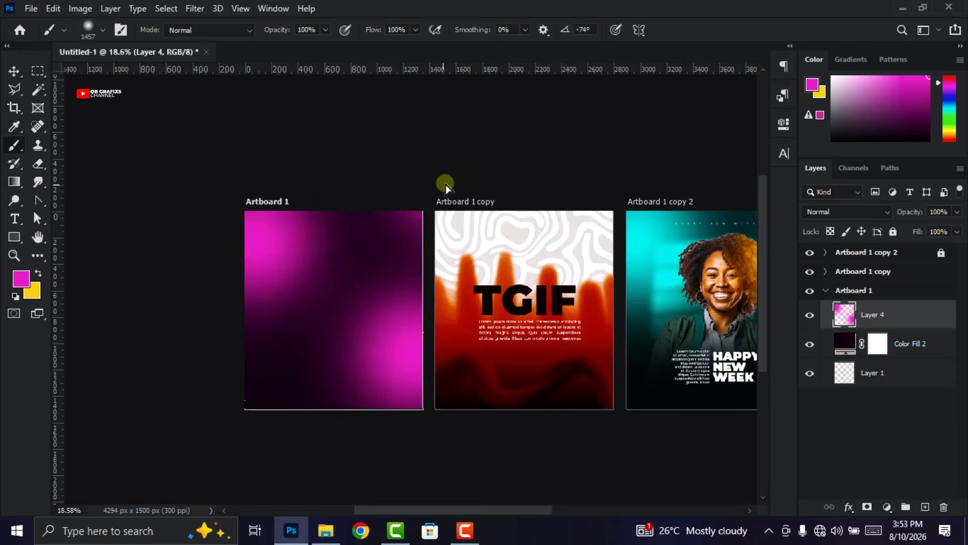
pyautogui.click(441, 188)
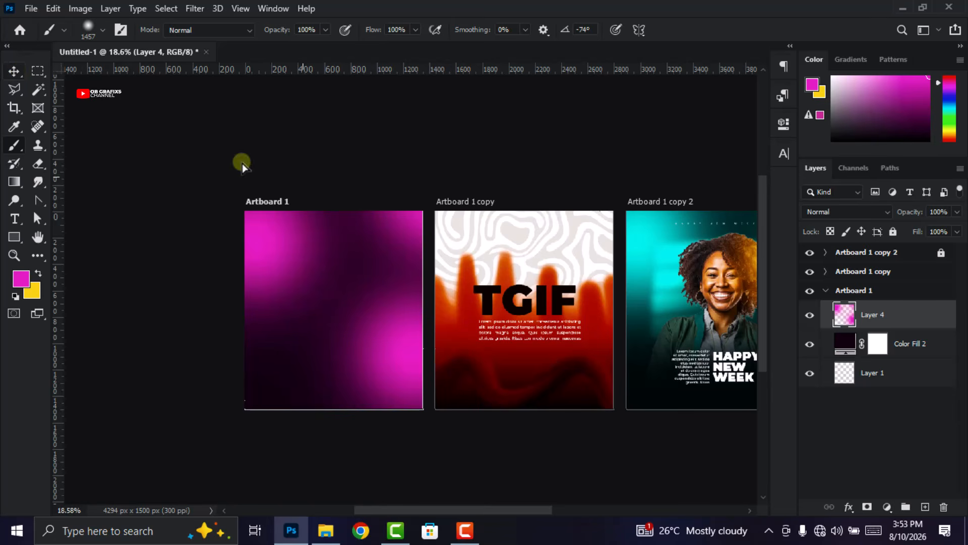
pyautogui.click(14, 71)
pyautogui.scroll(1, 444, 374)
pyautogui.click(555, 451)
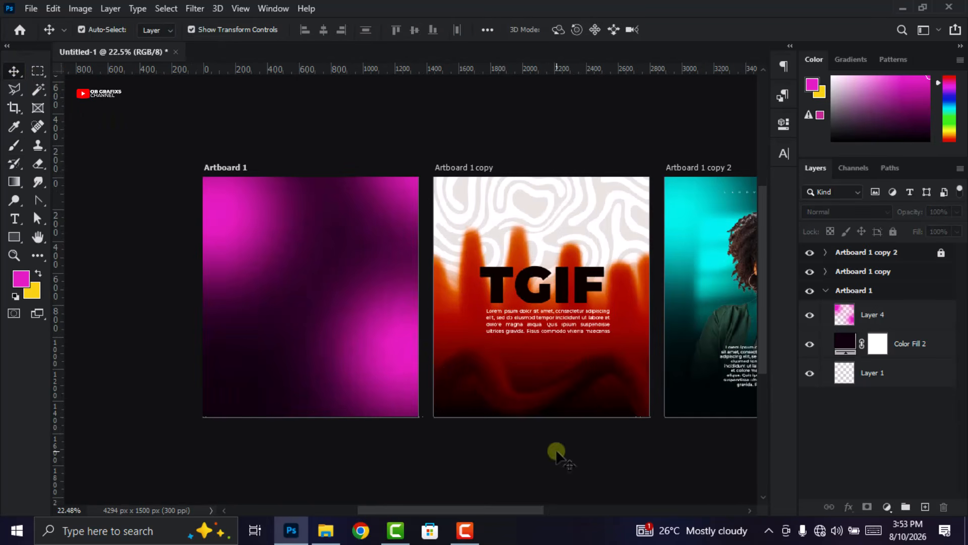
# Step: Draw a rectangle about 532 x 487 px in the upper-left area of Artboard 1
pyautogui.click(14, 238)
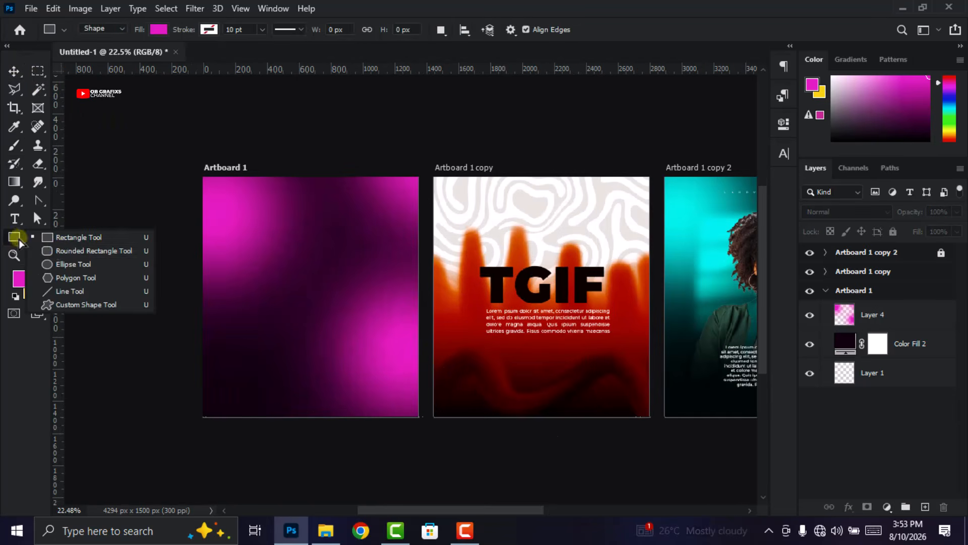
pyautogui.click(59, 237)
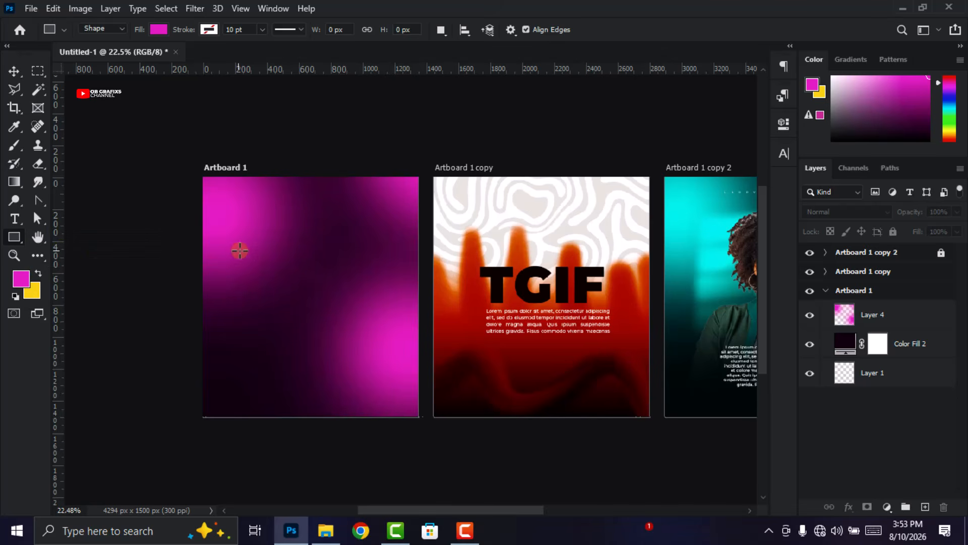
pyautogui.moveTo(237, 225); pyautogui.dragTo(322, 303)
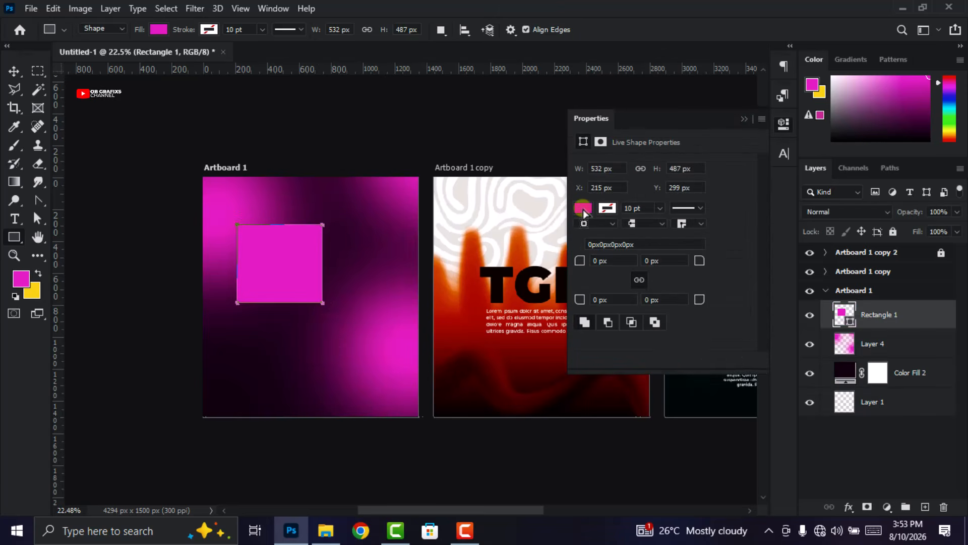
# Step: Change the rectangle's fill to a dark purple based on the artboard background
pyautogui.click(583, 210)
pyautogui.click(761, 238)
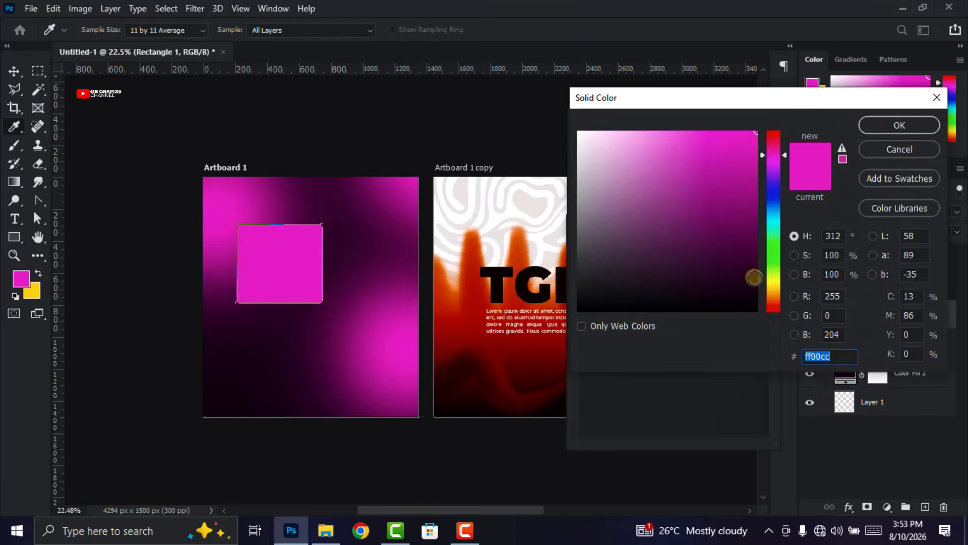
pyautogui.moveTo(756, 210); pyautogui.dragTo(755, 233)
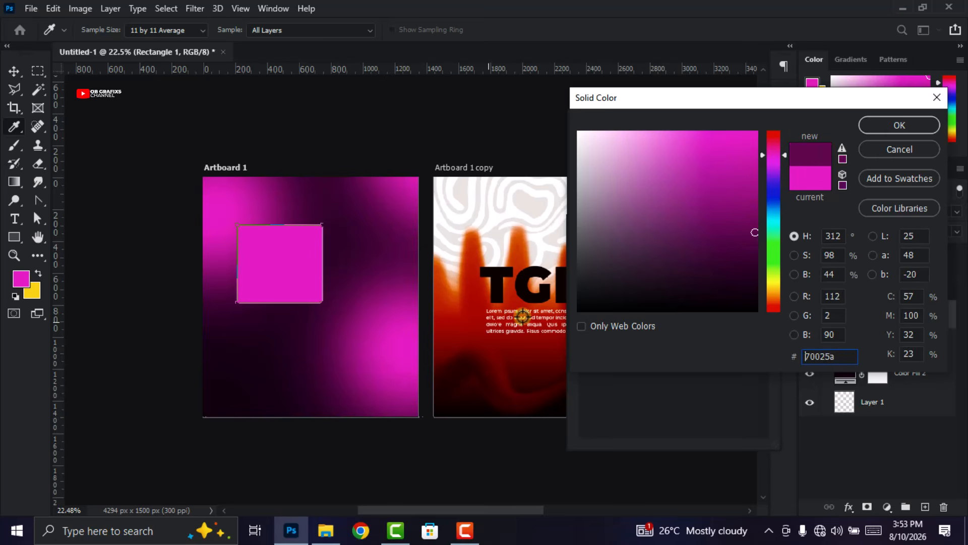
pyautogui.click(255, 376)
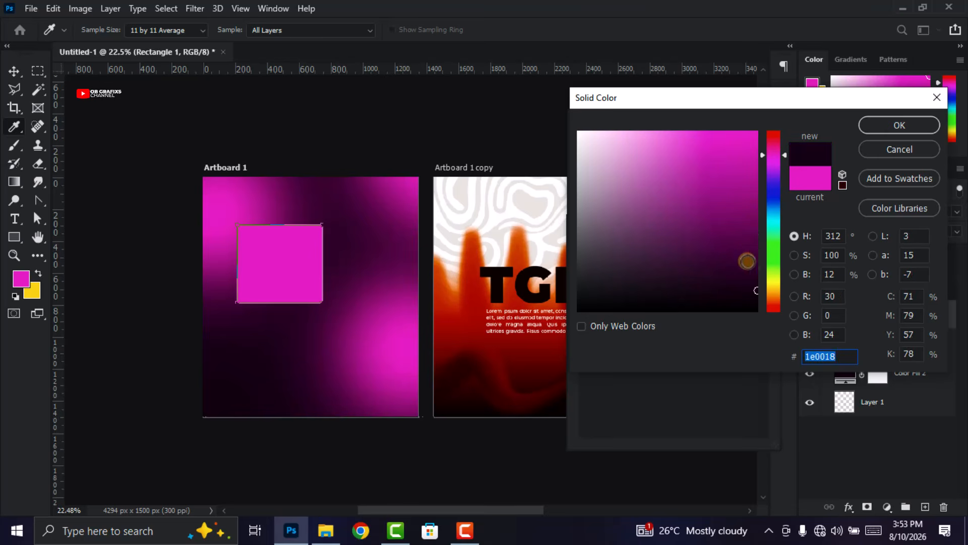
pyautogui.click(878, 124)
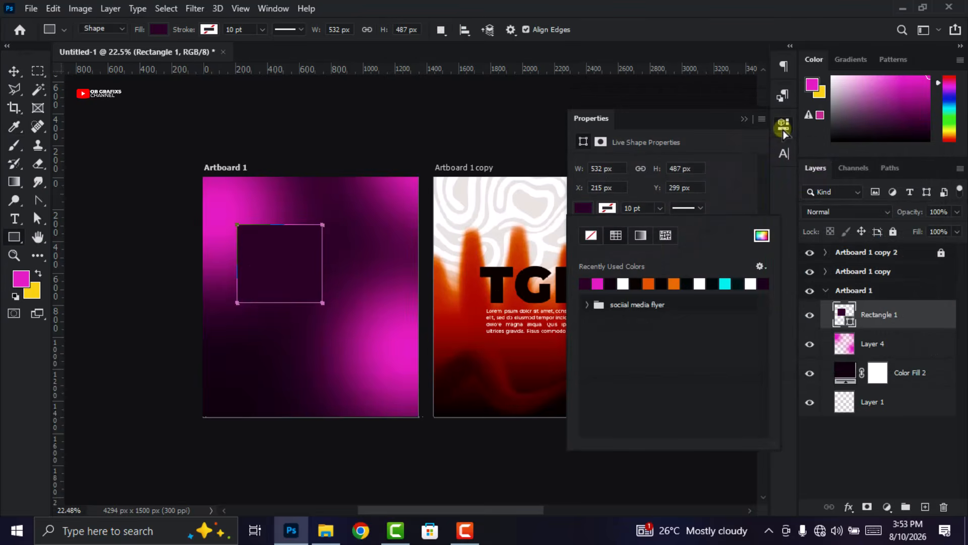
# Step: Round all four corners of the rectangle with a 100 px radius
pyautogui.click(766, 126)
pyautogui.click(626, 261)
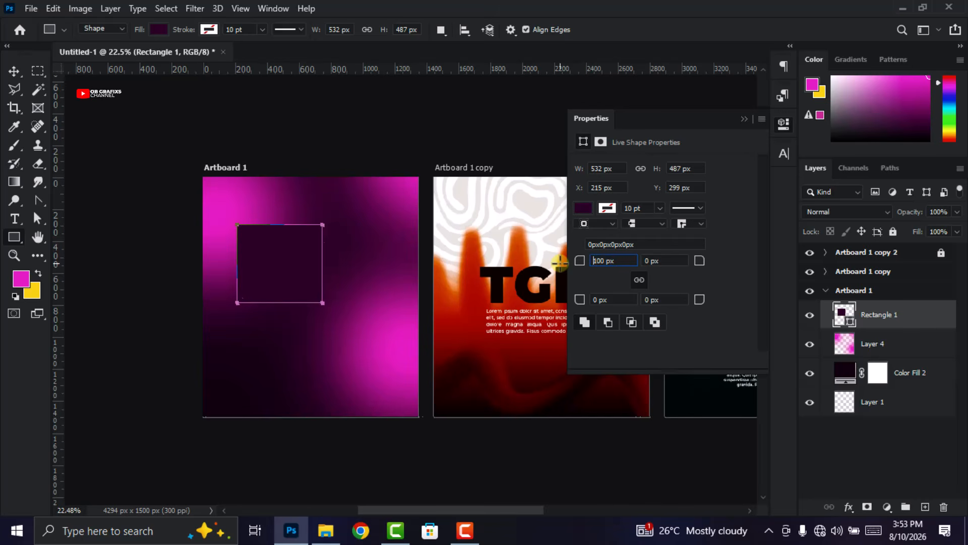
pyautogui.press('Return')
pyautogui.click(783, 124)
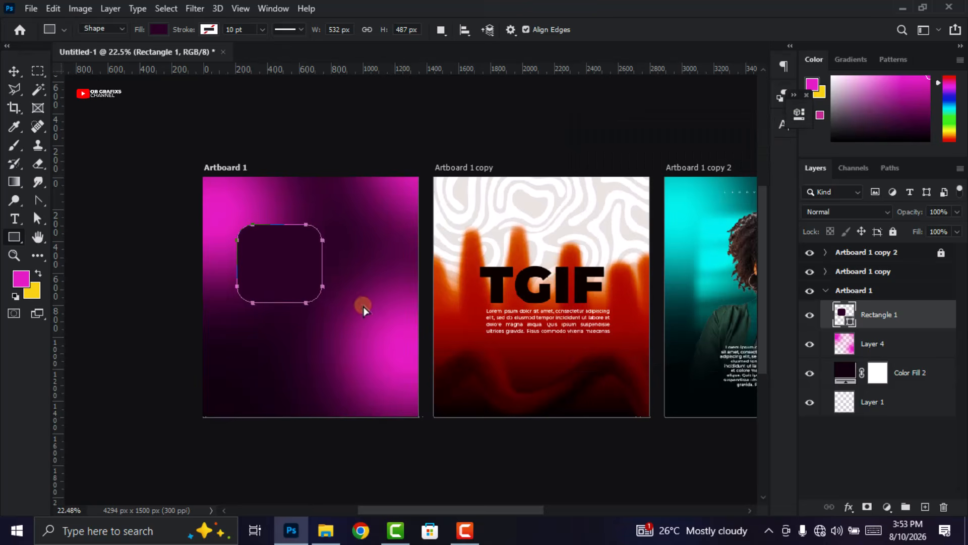
# Step: Shift the rounded rectangle slightly up and to the left on Artboard 1
pyautogui.click(14, 72)
pyautogui.scroll(2, 150, 225)
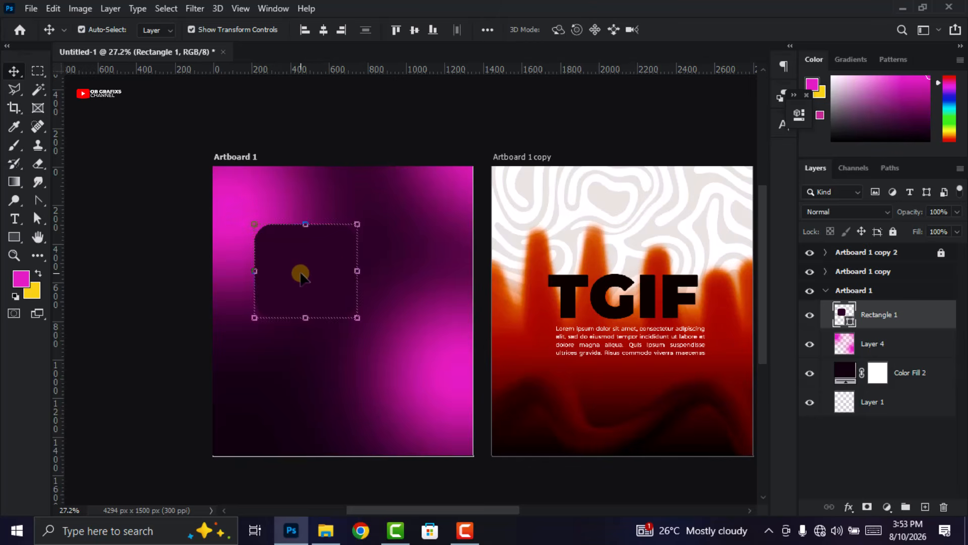
pyautogui.moveTo(298, 277); pyautogui.dragTo(294, 270)
pyautogui.scroll(-2, 302, 275)
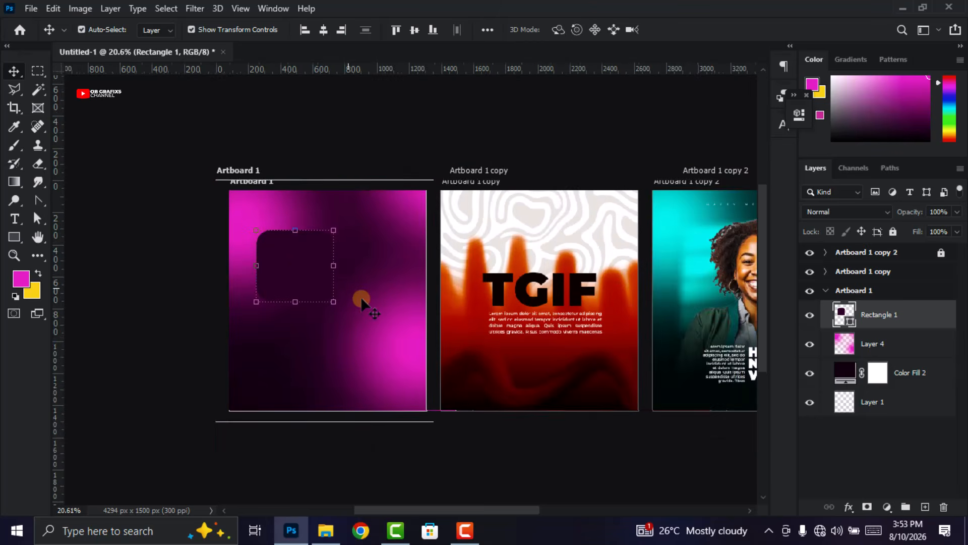
# Step: Give the rounded rectangle a Normal inner shadow in #ff00eb with 100% opacity, angle -48°, distance 46 px and size 103 px
pyautogui.click(849, 507)
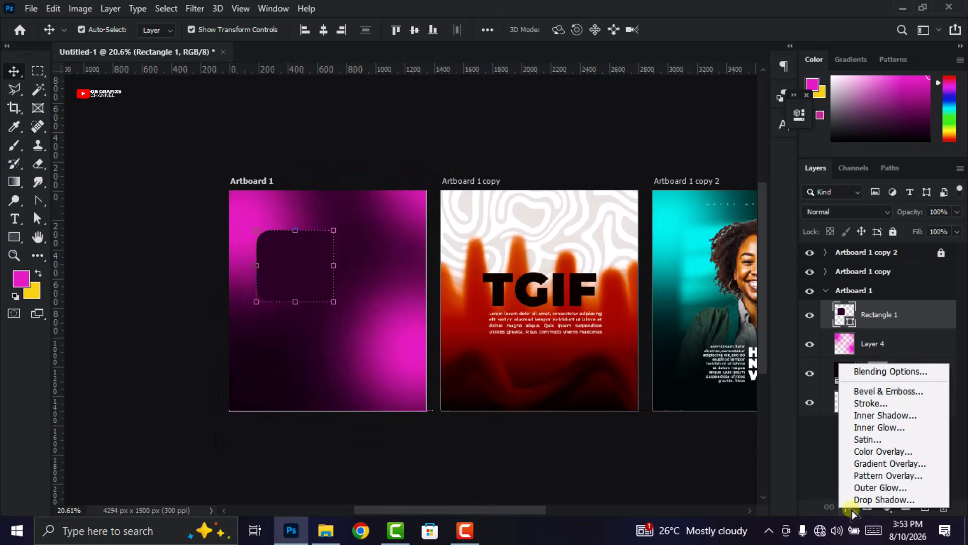
pyautogui.click(888, 419)
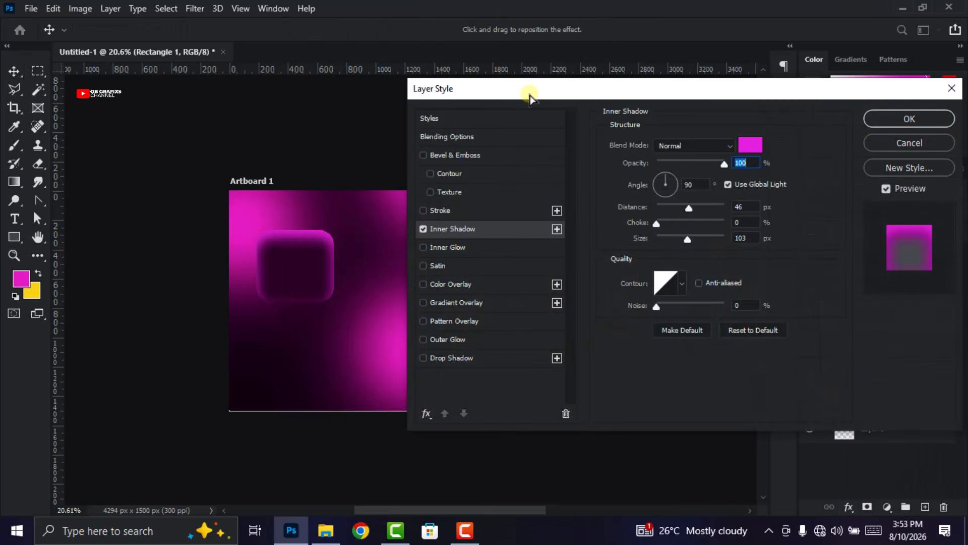
pyautogui.moveTo(531, 96); pyautogui.dragTo(510, 92)
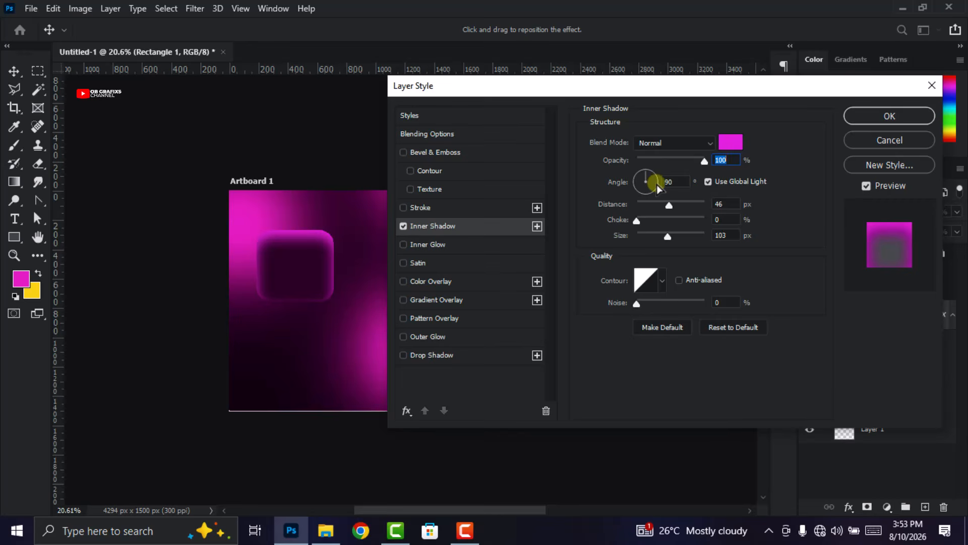
pyautogui.click(730, 143)
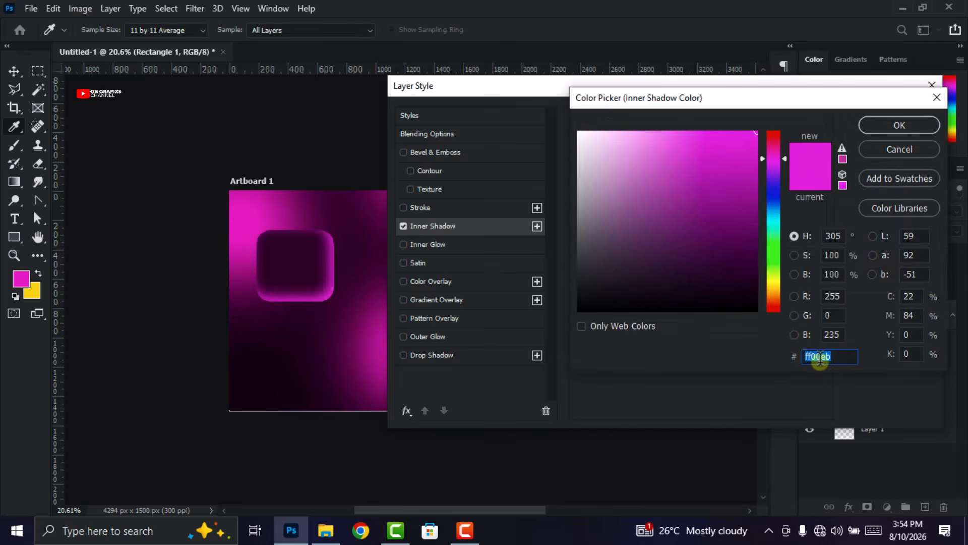
pyautogui.click(895, 126)
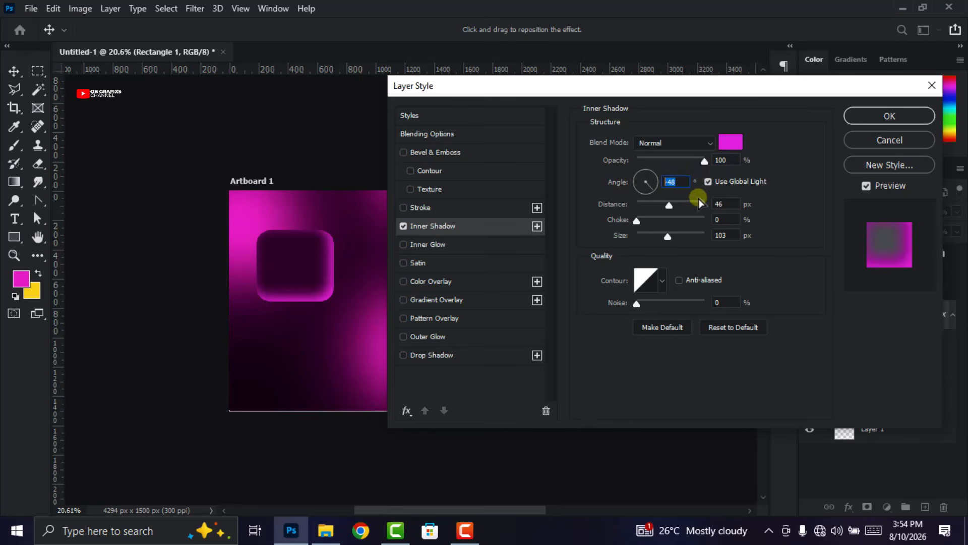
pyautogui.click(721, 202)
pyautogui.click(735, 235)
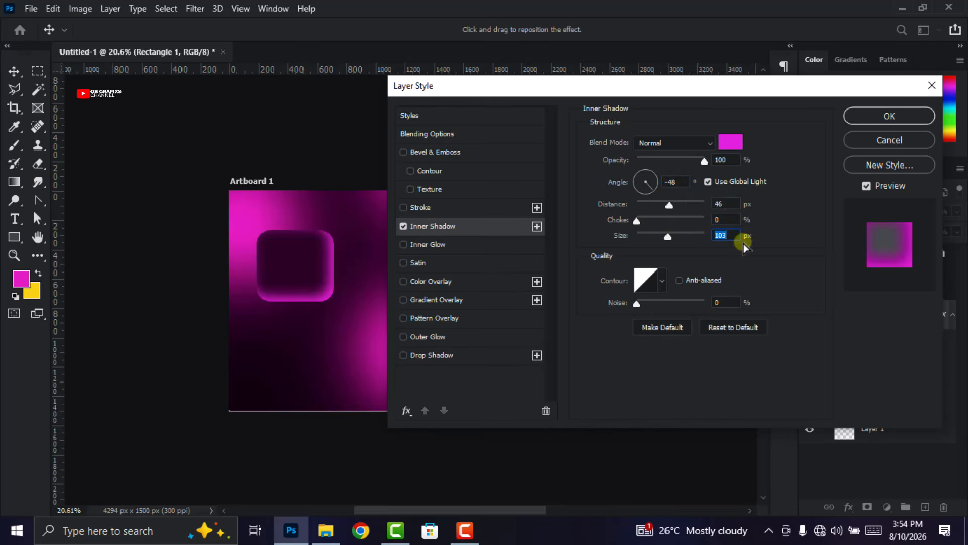
pyautogui.click(661, 281)
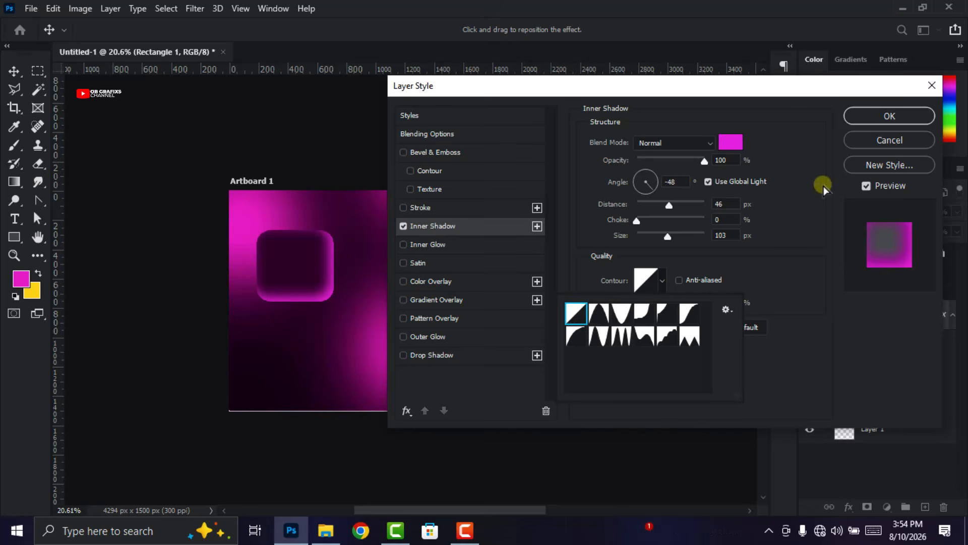
pyautogui.click(878, 120)
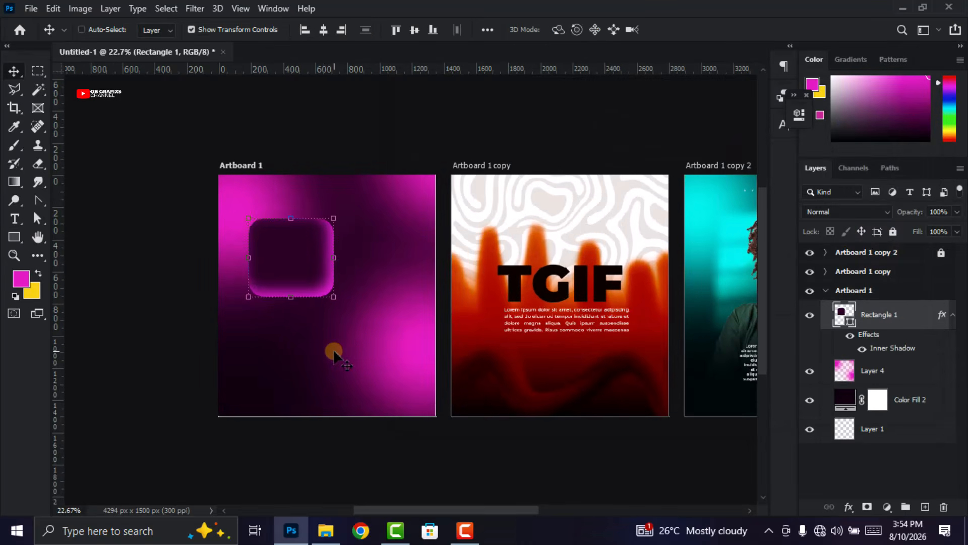
# Step: Duplicate the rounded rectangle, place the copy just right of the original, and collapse both layers' effect lists
pyautogui.hotkey('ctrl', 'j')
pyautogui.moveTo(306, 268); pyautogui.dragTo(389, 260)
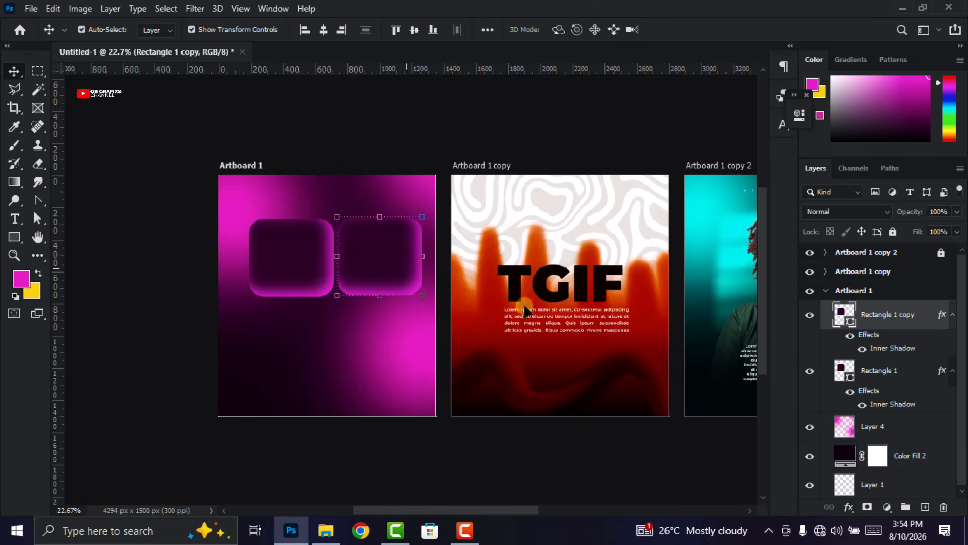
pyautogui.click(957, 316)
pyautogui.click(953, 343)
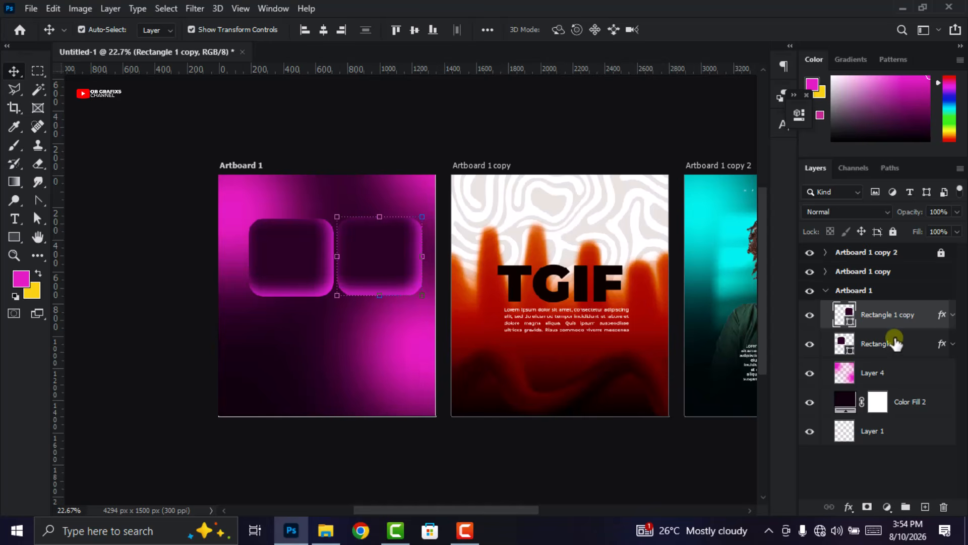
# Step: Scale the two rounded rectangles together to 95.86% and shift them slightly left on Artboard 1
pyautogui.keyDown('shift'); pyautogui.click(888, 344); pyautogui.keyUp('shift')
pyautogui.moveTo(369, 262); pyautogui.dragTo(368, 264)
pyautogui.hotkey('ctrl', 't')
pyautogui.moveTo(411, 296); pyautogui.dragTo(403, 290)
pyautogui.moveTo(364, 263); pyautogui.dragTo(368, 265)
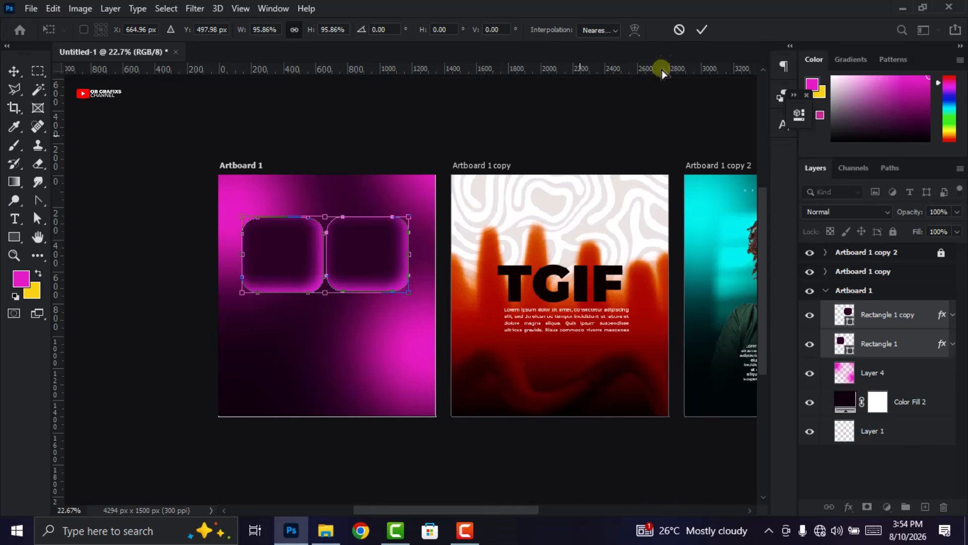
pyautogui.click(701, 29)
# Step: Duplicate the pair of rounded rectangles directly below to form a 2 x 2 grid and merge all four into one shape
pyautogui.moveTo(364, 255); pyautogui.dragTo(364, 335)
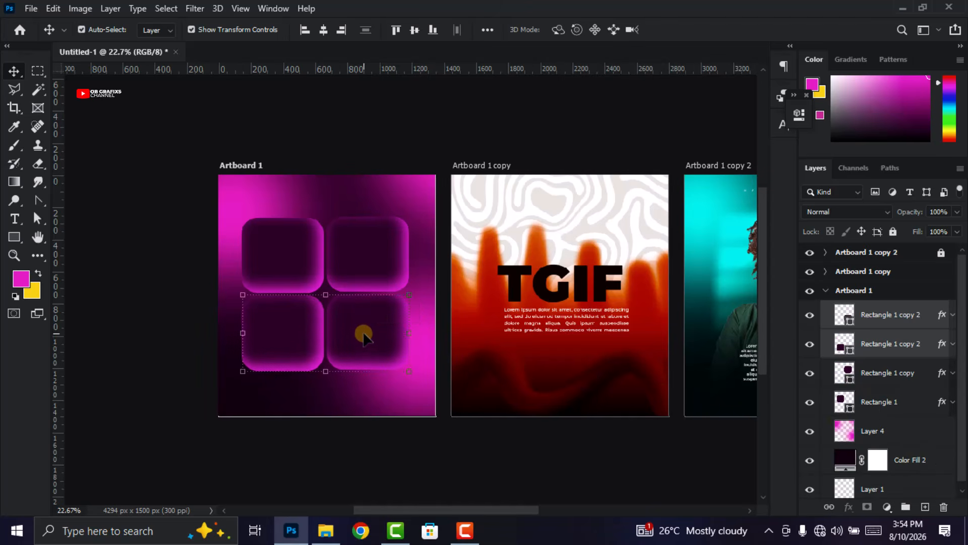
pyautogui.click(883, 410)
pyautogui.keyDown('shift'); pyautogui.click(886, 315); pyautogui.keyUp('shift')
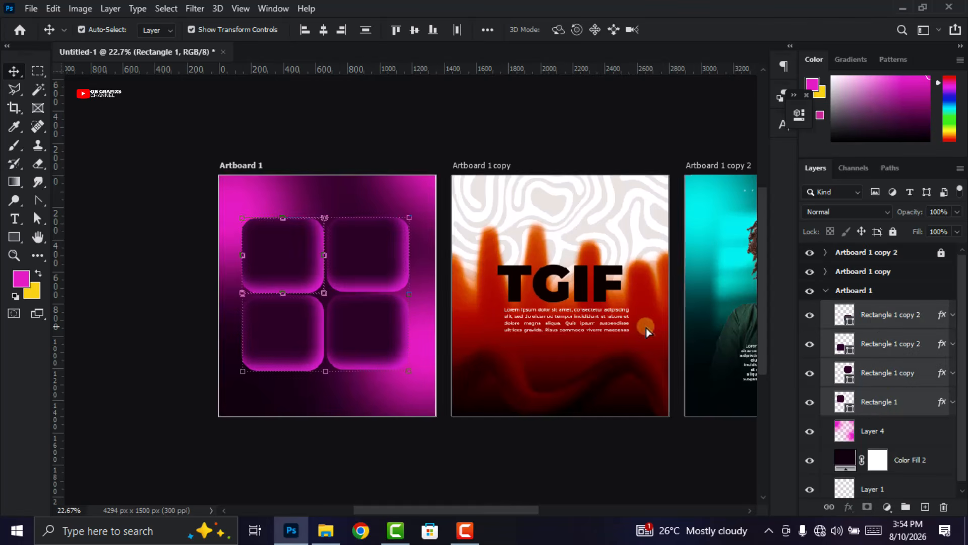
pyautogui.moveTo(374, 326); pyautogui.dragTo(373, 325)
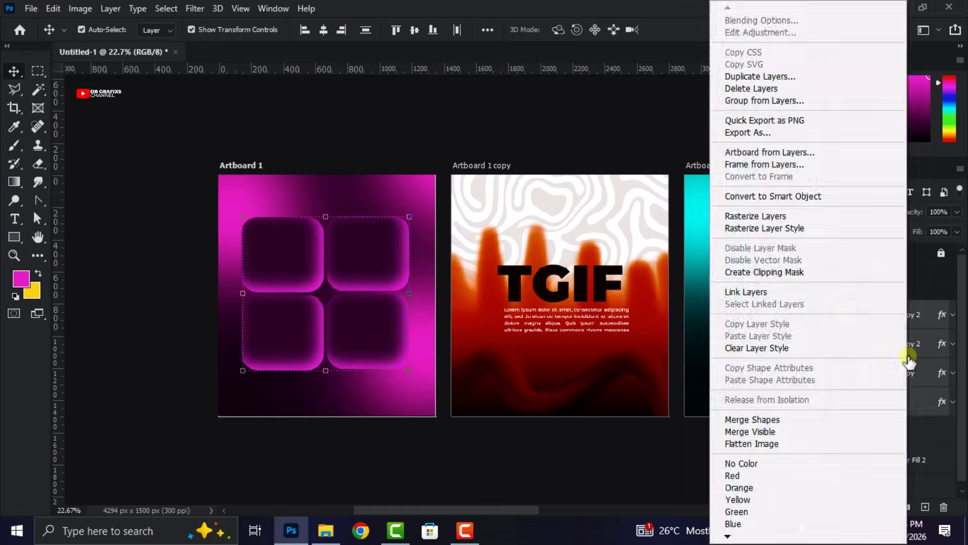
pyautogui.click(773, 421)
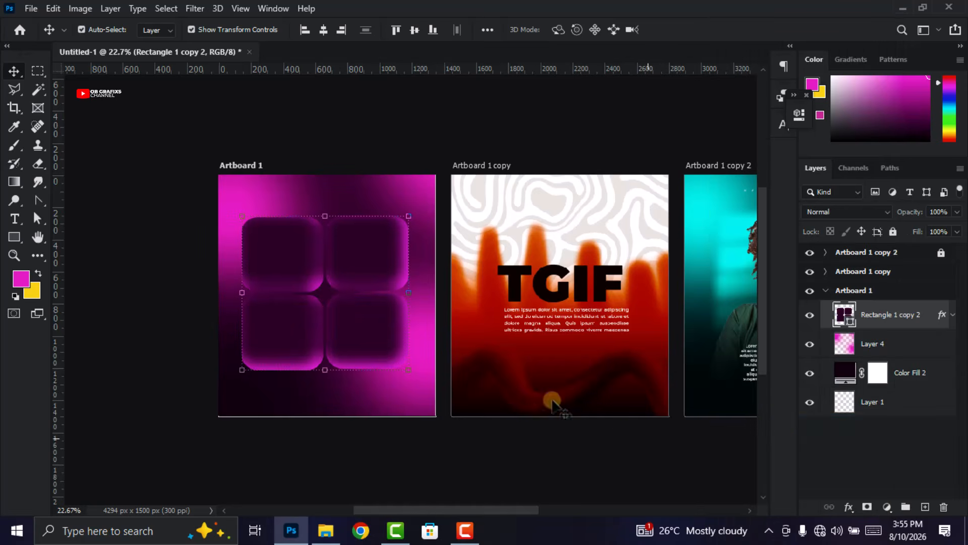
# Step: Convert the merged tile shape to a smart object and apply a Gaussian Blur with a 24.0 px radius
pyautogui.scroll(-1, 449, 372)
pyautogui.click(195, 9)
pyautogui.moveTo(226, 167)
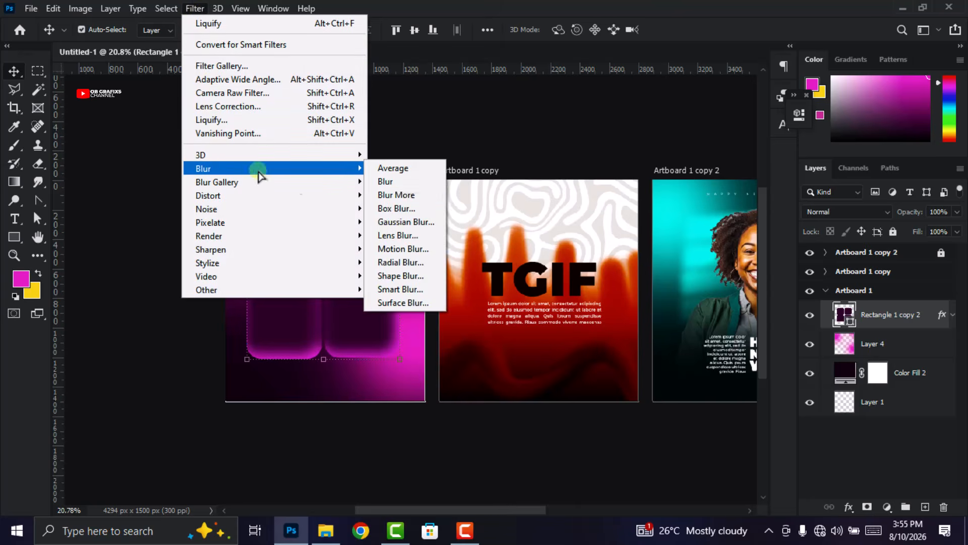
pyautogui.click(405, 218)
pyautogui.click(484, 210)
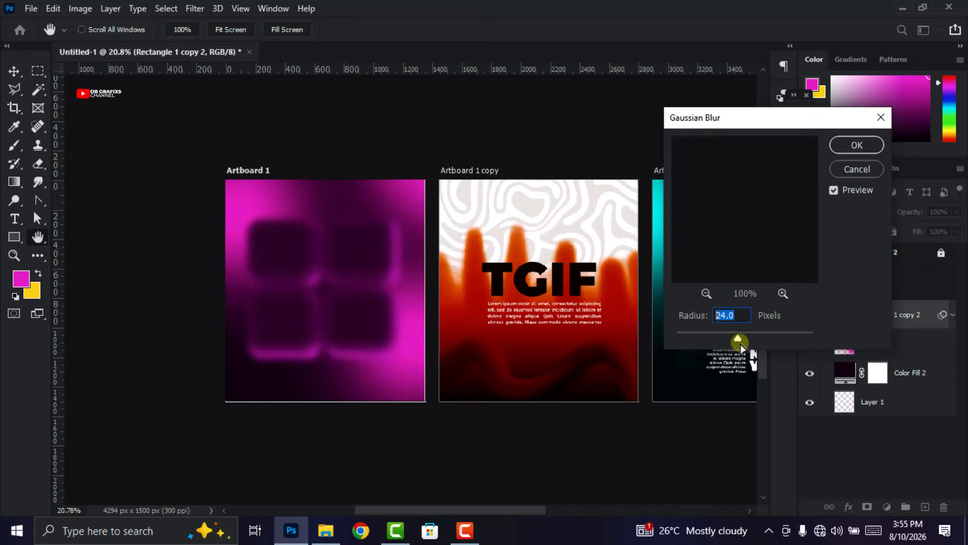
pyautogui.click(856, 146)
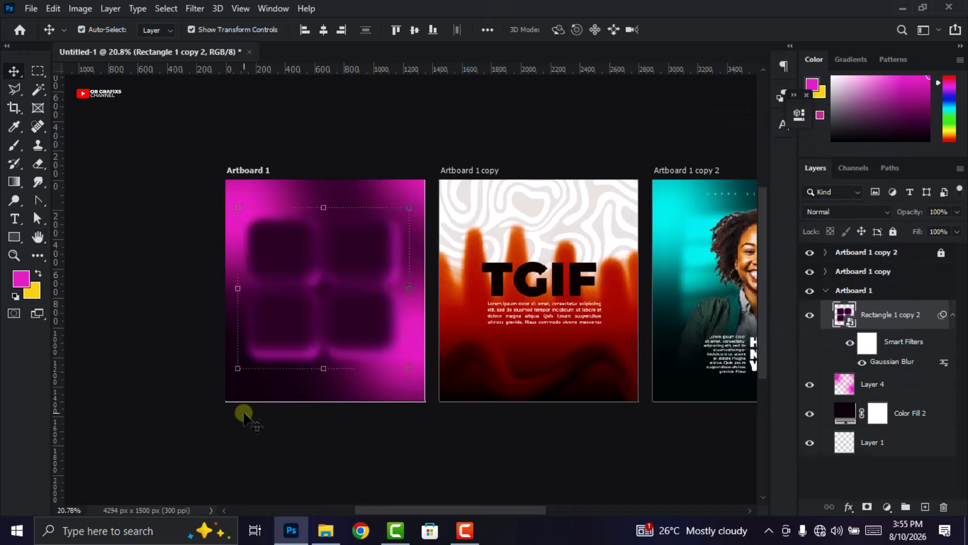
pyautogui.scroll(-2, 201, 396)
pyautogui.scroll(2, 362, 440)
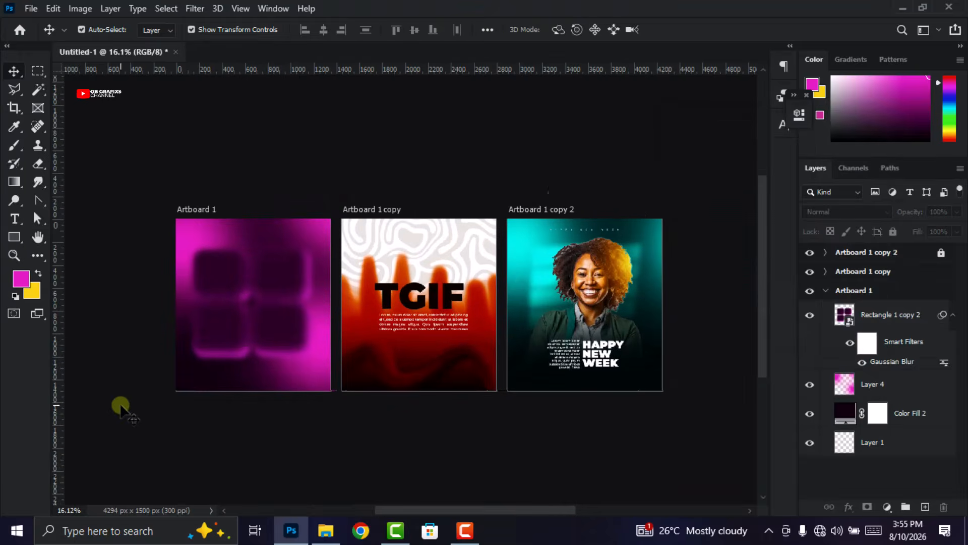
pyautogui.scroll(2, 121, 402)
pyautogui.scroll(1, 90, 357)
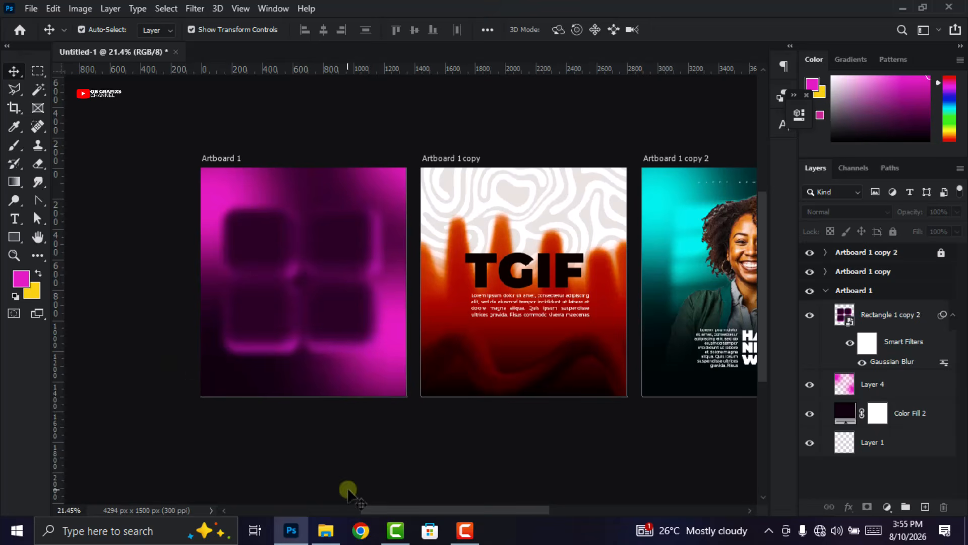
# Step: From the Desktop folder RESOURCE PACK. 1 in File Explorer, place the photo of the woman in the white crop top over Artboard 1
pyautogui.click(326, 530)
pyautogui.scroll(-5, 740, 425)
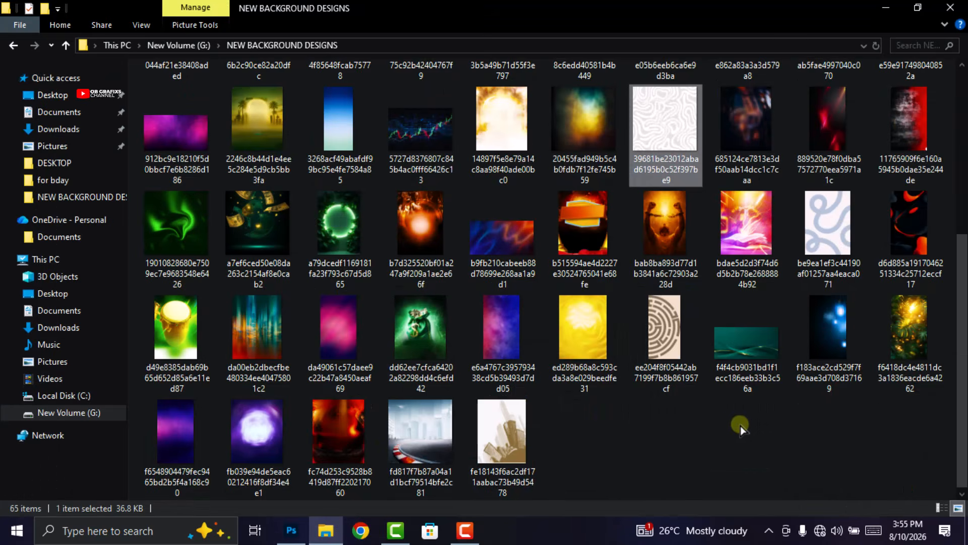
pyautogui.scroll(6, 741, 430)
pyautogui.click(65, 45)
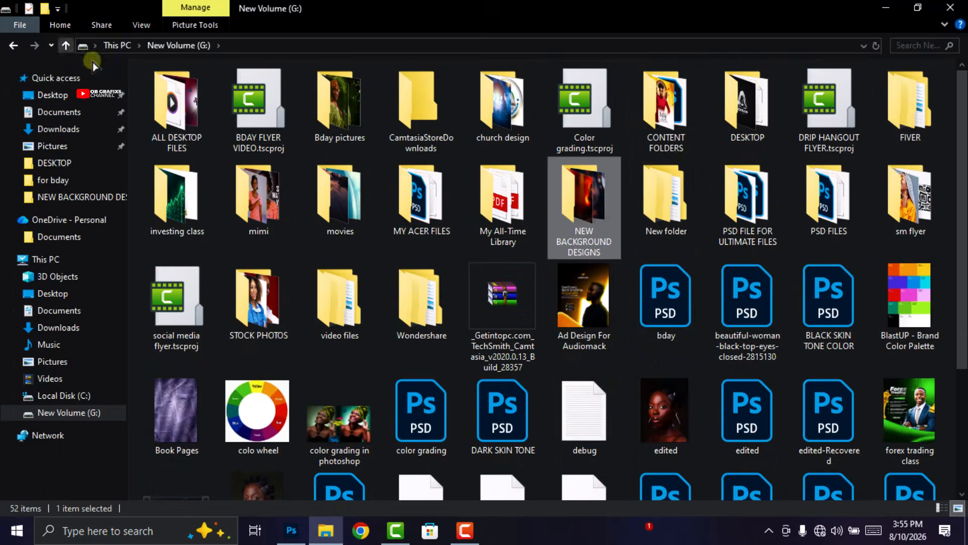
pyautogui.click(42, 96)
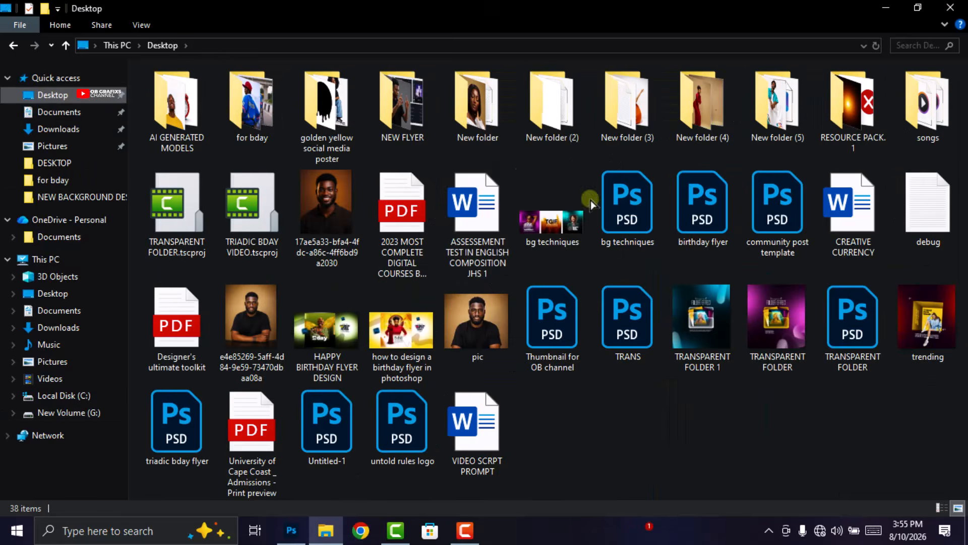
pyautogui.doubleClick(796, 99)
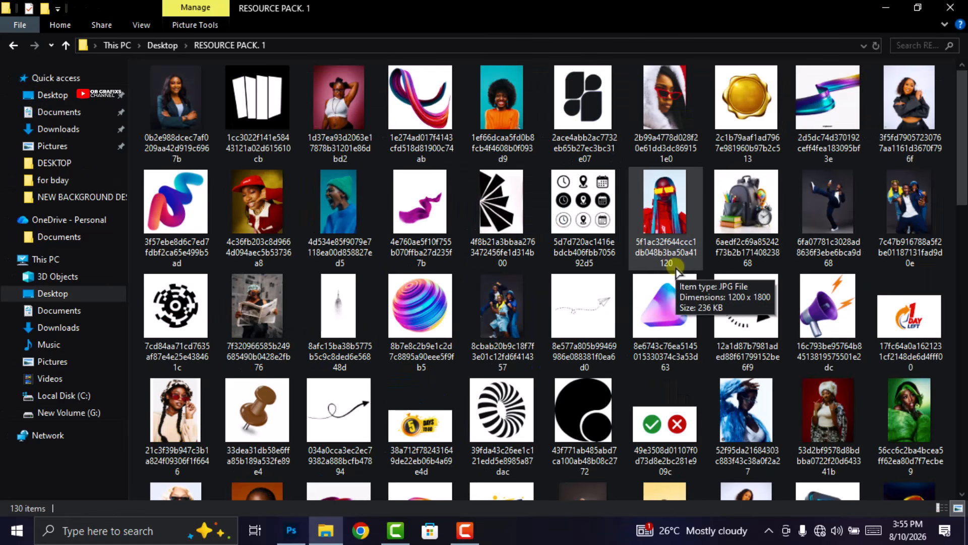
pyautogui.moveTo(340, 98); pyautogui.dragTo(295, 323)
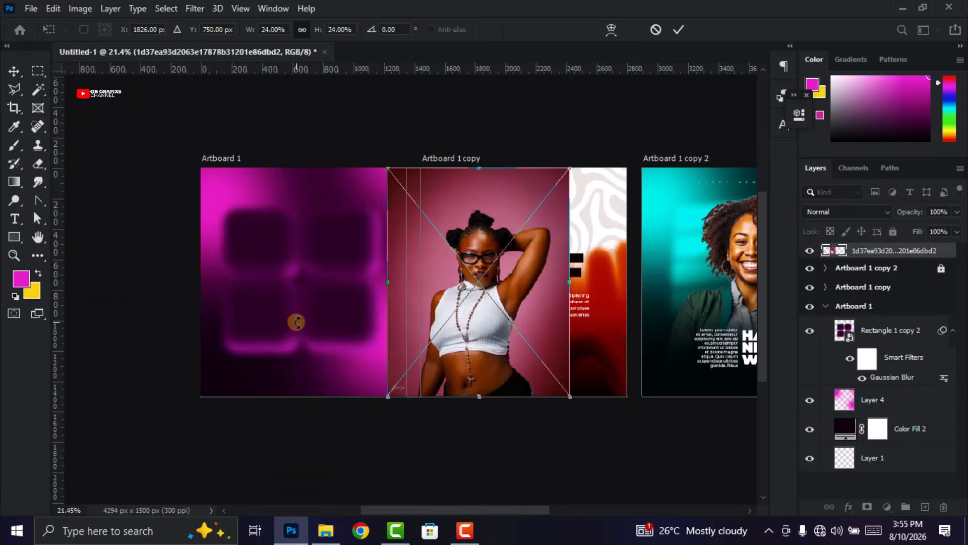
pyautogui.moveTo(511, 344); pyautogui.dragTo(337, 344)
pyautogui.click(684, 37)
# Step: Rasterize the placed photo, mask out its background with a subject selection and nudge the cut-out woman slightly down
pyautogui.rightClick(889, 317)
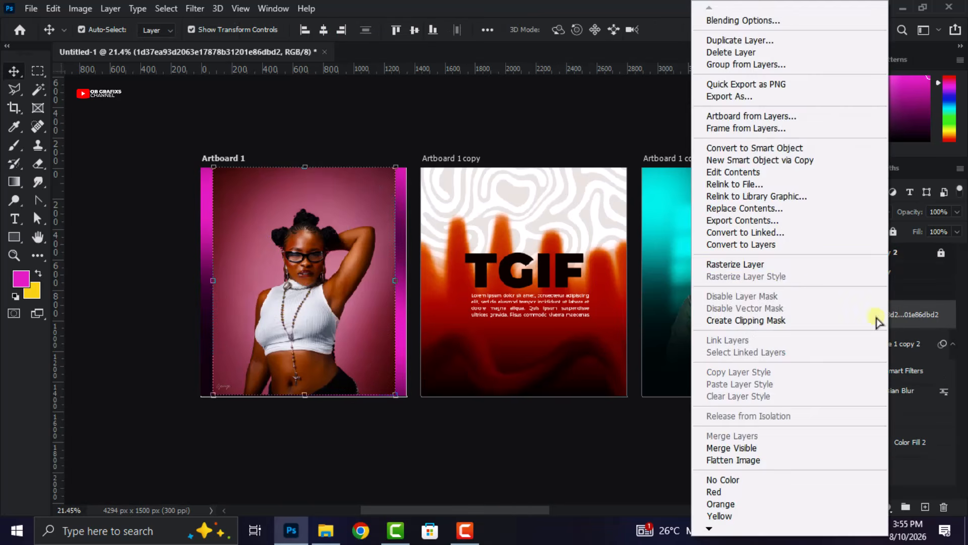
pyautogui.click(767, 262)
pyautogui.click(165, 9)
pyautogui.click(197, 174)
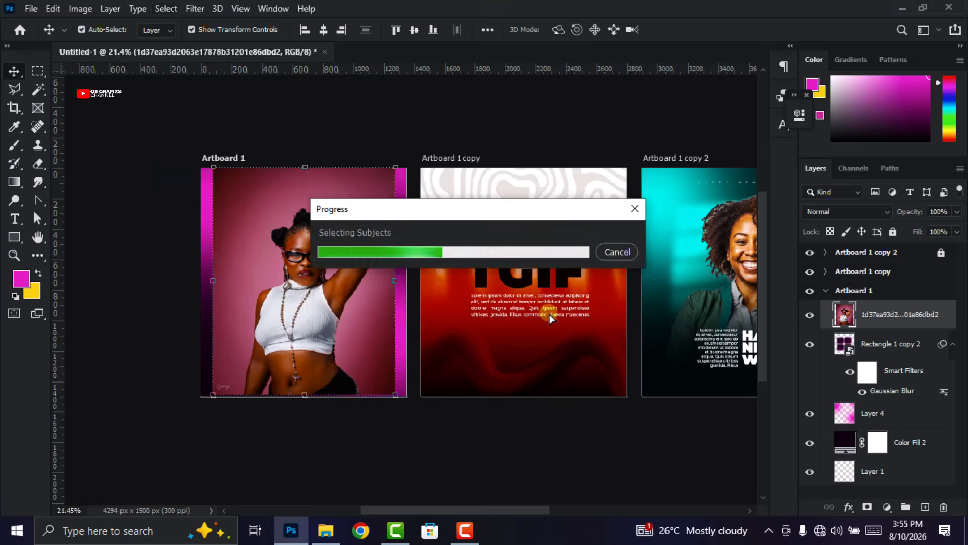
pyautogui.click(867, 507)
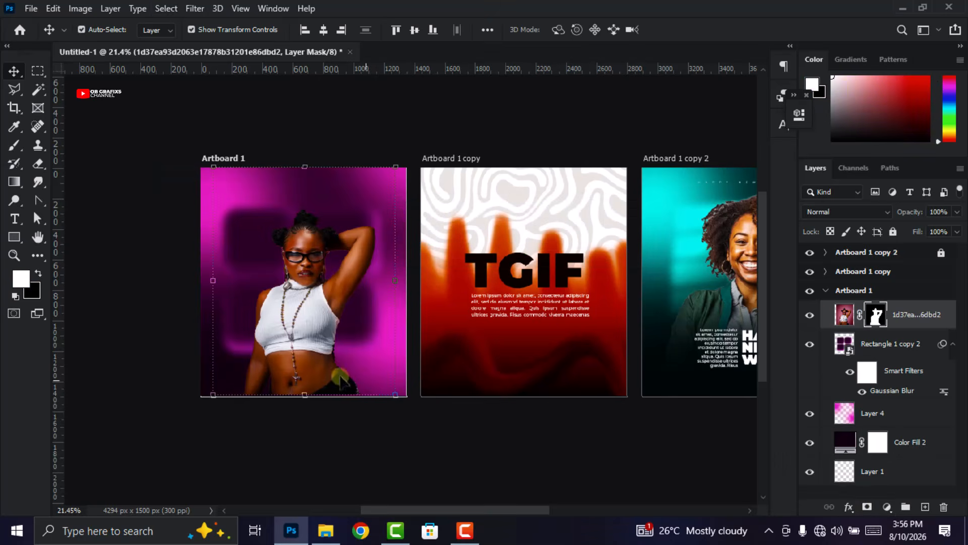
pyautogui.scroll(1, 307, 363)
pyautogui.moveTo(303, 350); pyautogui.dragTo(335, 396)
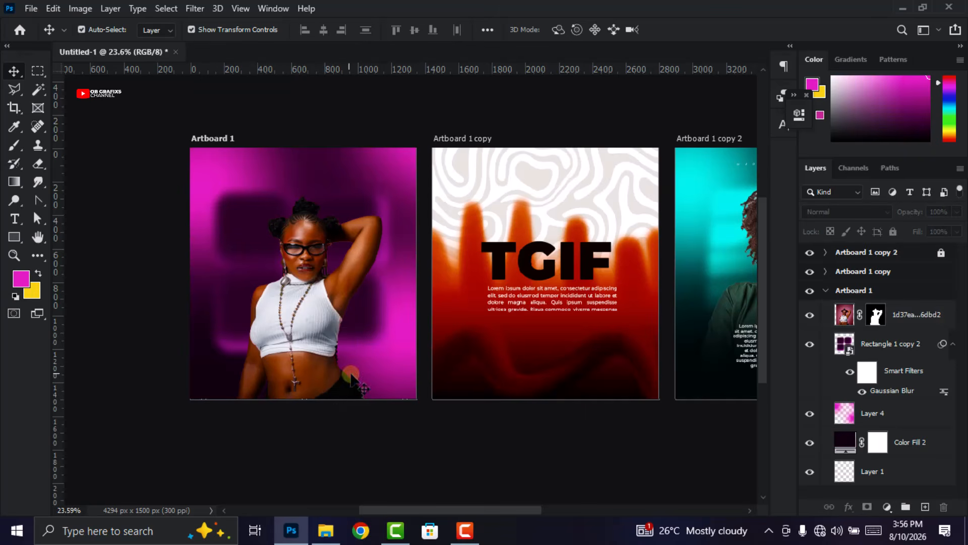
# Step: Add a two-line NIGHT HANGOUT heading in Montserrat Black near the upper edge of Artboard 1
pyautogui.click(14, 219)
pyautogui.click(253, 174)
pyautogui.write('NIGHT')
pyautogui.press('Return')
pyautogui.write('OUT')
# Step: Recolour the NIGHT HANGOUT heading white and set its font size to 20 pt
pyautogui.click(822, 315)
pyautogui.doubleClick(845, 314)
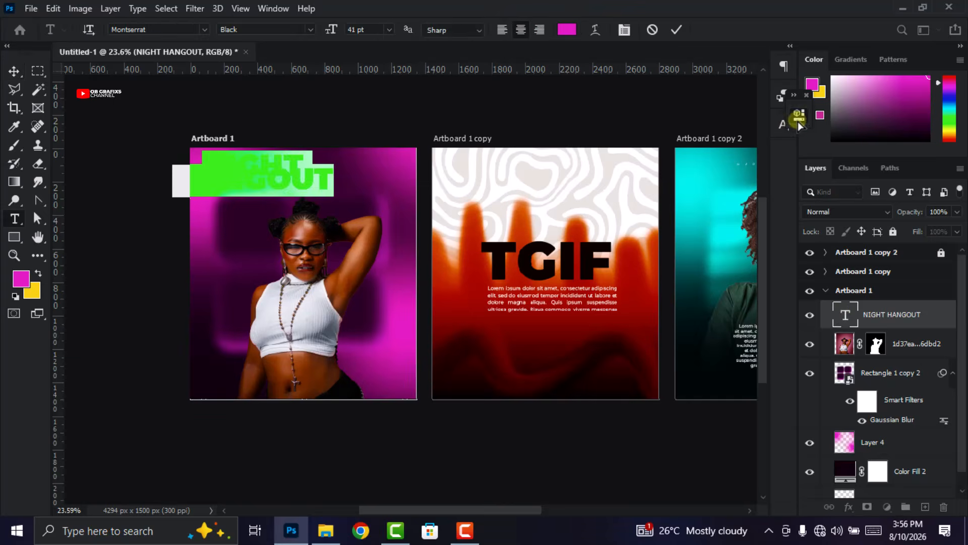
pyautogui.click(800, 114)
pyautogui.click(688, 363)
pyautogui.click(899, 125)
pyautogui.moveTo(761, 241); pyautogui.dragTo(761, 284)
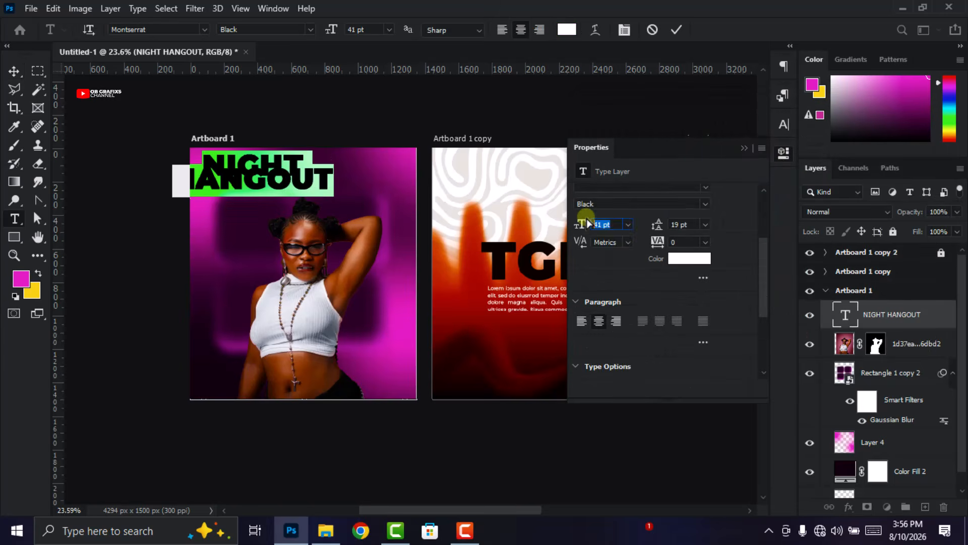
pyautogui.click(601, 222)
pyautogui.scroll(-10, 603, 221)
pyautogui.scroll(3, 583, 287)
pyautogui.scroll(3, 582, 287)
pyautogui.moveTo(585, 283); pyautogui.dragTo(601, 283)
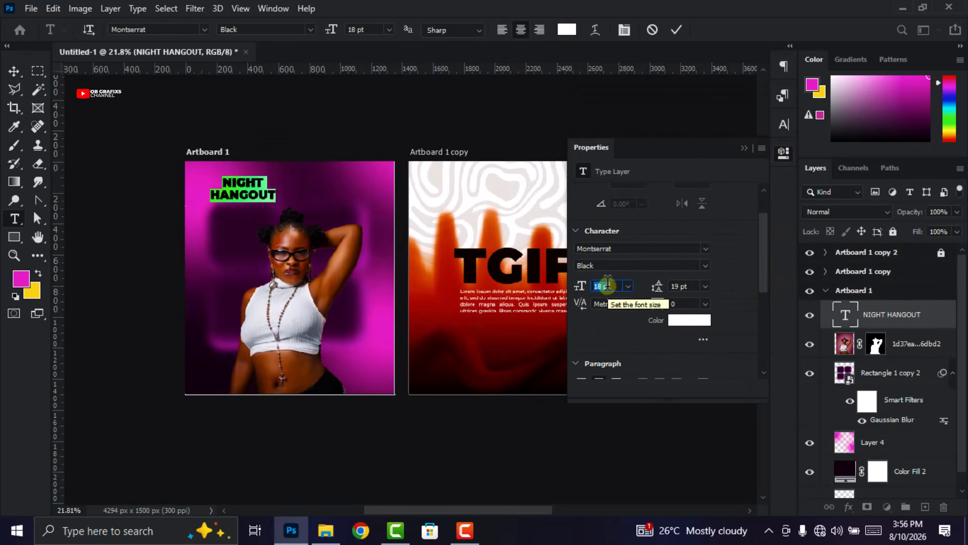
# Step: Move the NIGHT HANGOUT heading down over the woman's waist
pyautogui.click(14, 72)
pyautogui.moveTo(272, 196); pyautogui.dragTo(303, 356)
pyautogui.scroll(2, 303, 357)
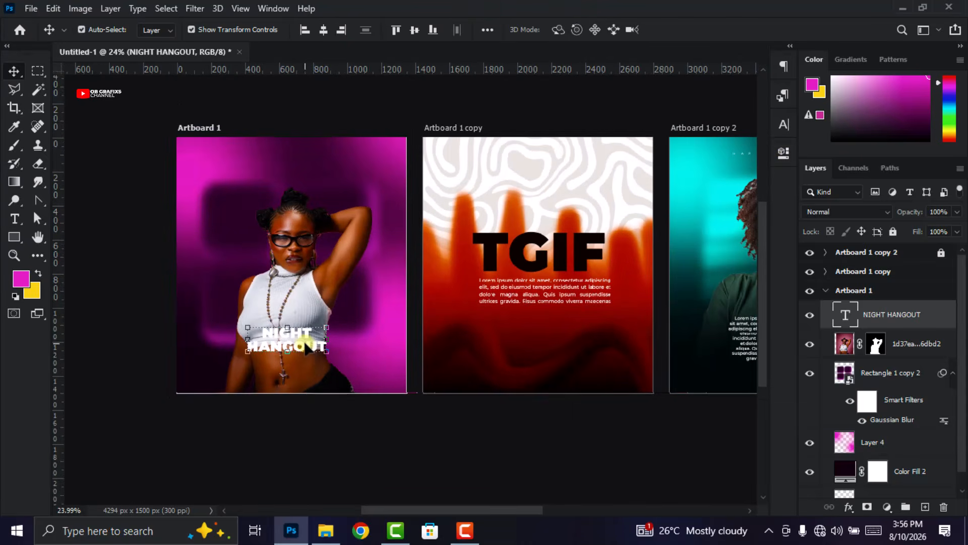
# Step: Add a new layer above the woman's photo and set the foreground colour to near-black #0d000a
pyautogui.click(907, 344)
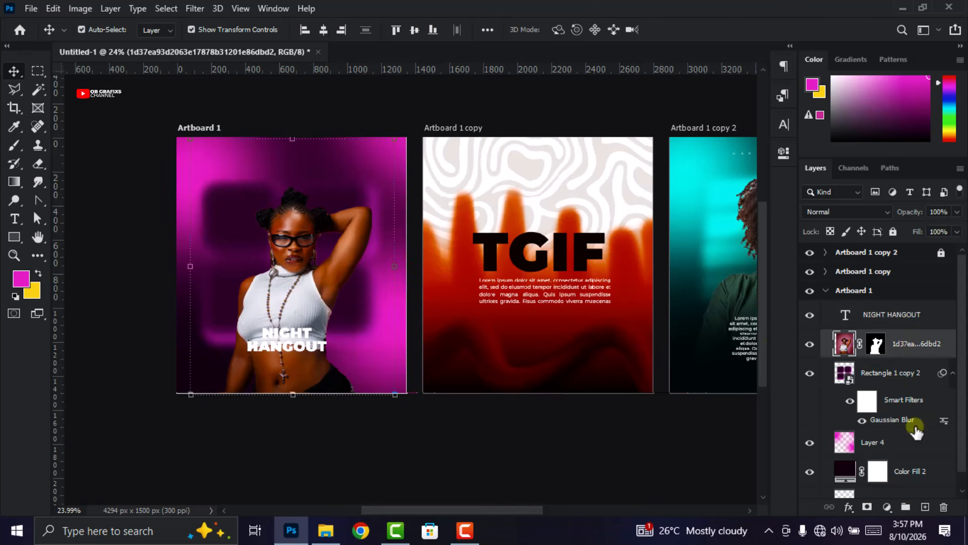
pyautogui.click(926, 508)
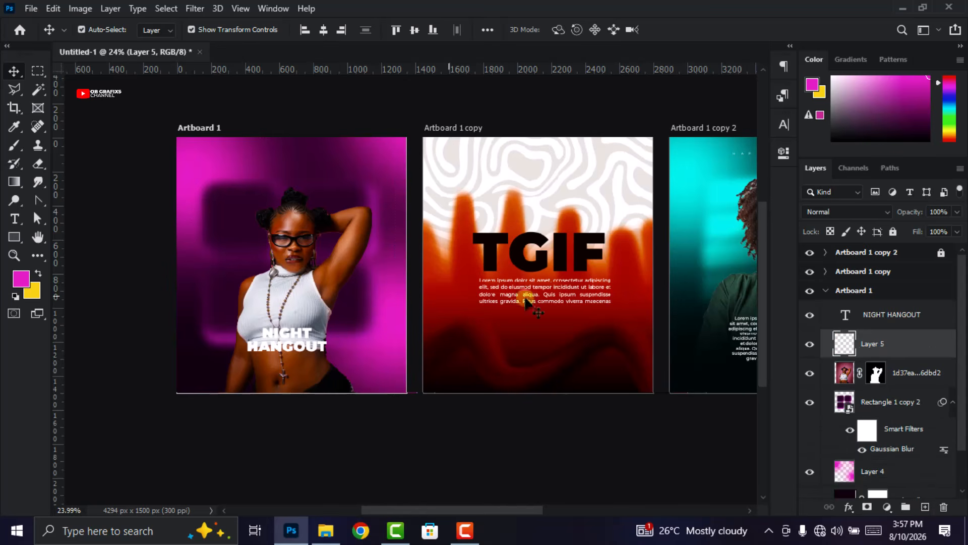
pyautogui.click(21, 278)
pyautogui.click(194, 361)
pyautogui.moveTo(749, 294); pyautogui.dragTo(755, 303)
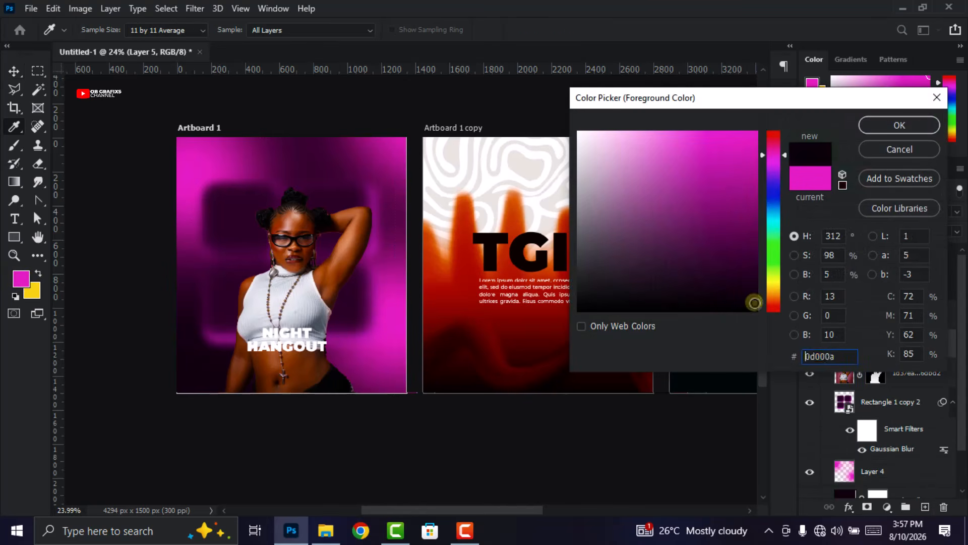
pyautogui.click(919, 130)
# Step: Paint a soft dark fade across the lower part of Artboard 1 with a 1457 px brush and lock the layer
pyautogui.click(14, 145)
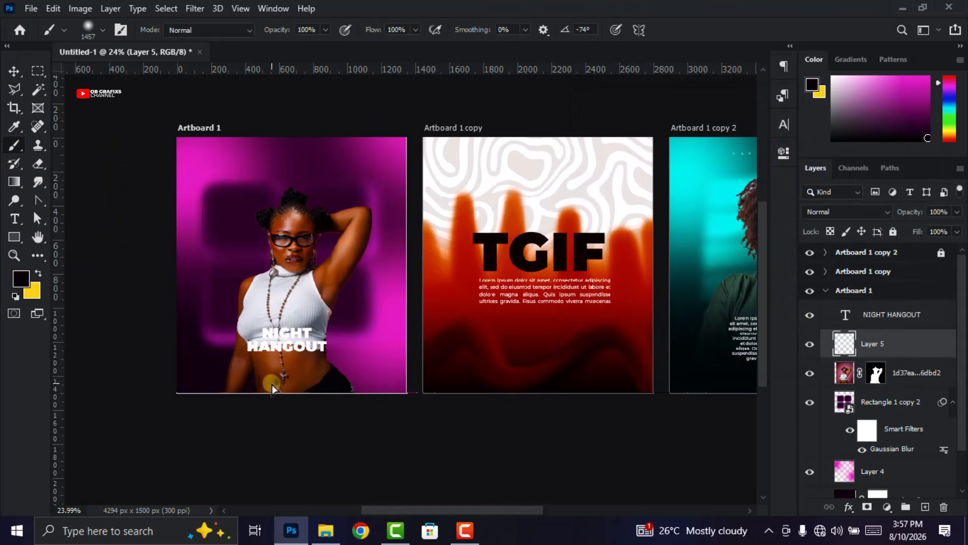
pyautogui.rightClick(211, 353)
pyautogui.click(130, 385)
pyautogui.click(293, 409)
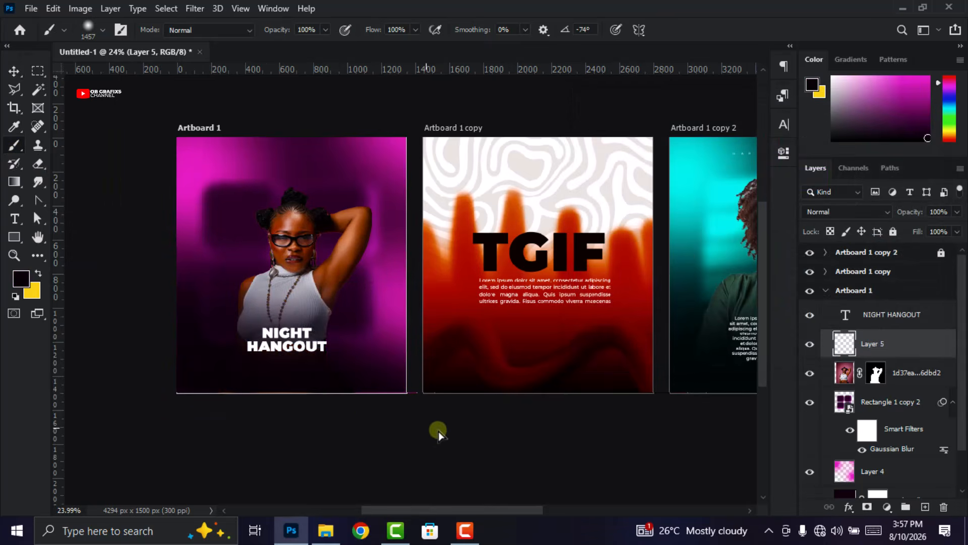
pyautogui.moveTo(359, 414)
pyautogui.mouseDown()
pyautogui.moveTo(383, 404)
pyautogui.moveTo(337, 409)
pyautogui.moveTo(292, 391)
pyautogui.moveTo(165, 408)
pyautogui.mouseUp()
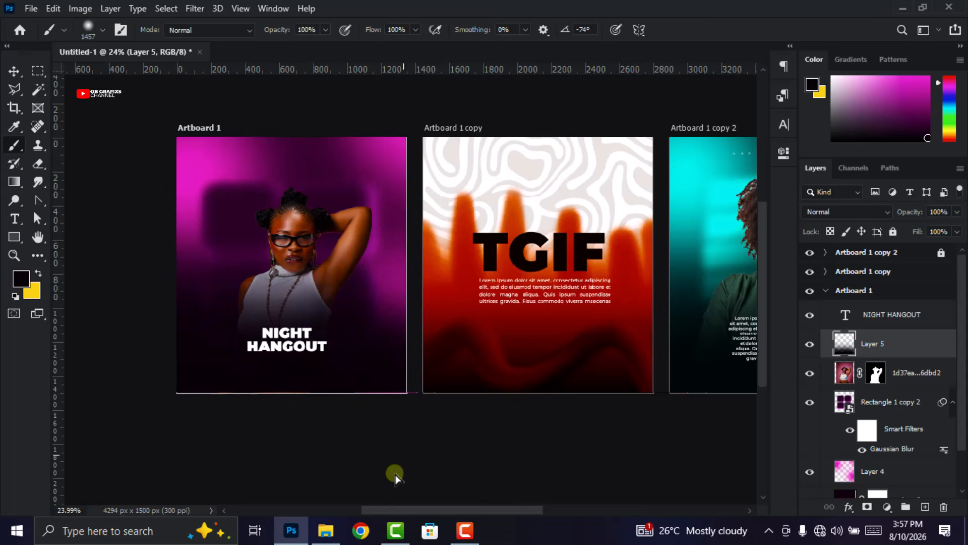
pyautogui.press('v')
pyautogui.scroll(1, 252, 340)
pyautogui.hotkey('ctrl', '/')
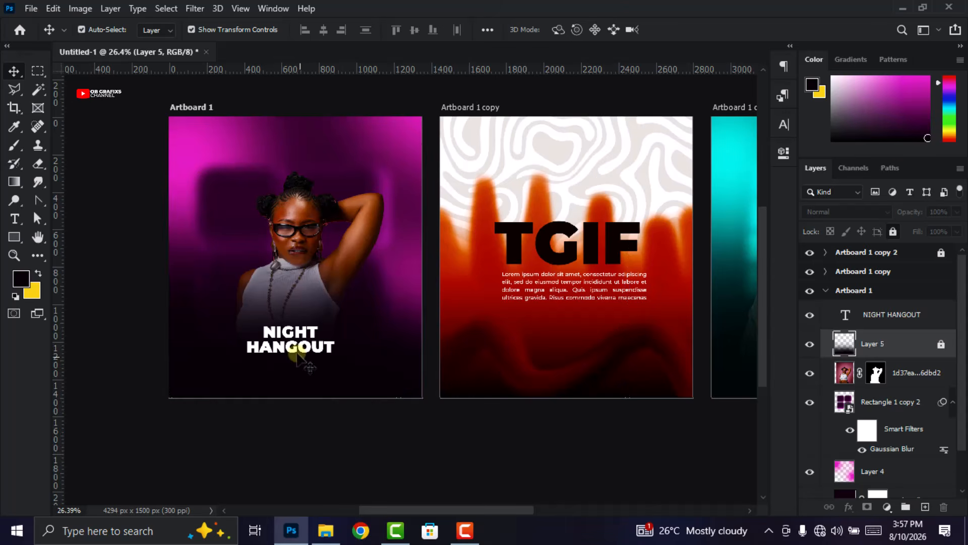
# Step: Reposition the NIGHT HANGOUT heading on the dark fade at about X 652 px, Y 1194 px
pyautogui.click(295, 348)
pyautogui.moveTo(294, 348); pyautogui.dragTo(297, 353)
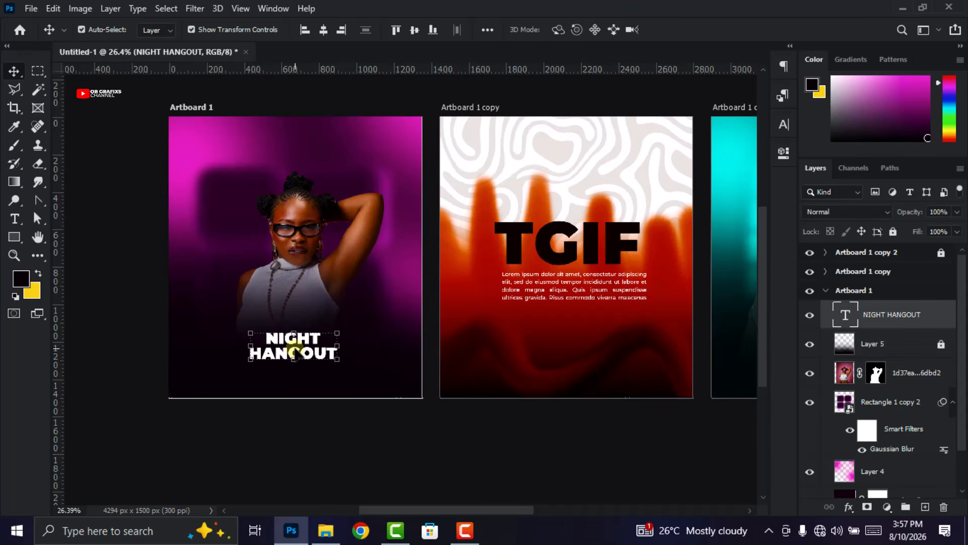
pyautogui.hotkey('ctrl', 't')
pyautogui.moveTo(294, 352); pyautogui.dragTo(292, 345)
pyautogui.click(702, 30)
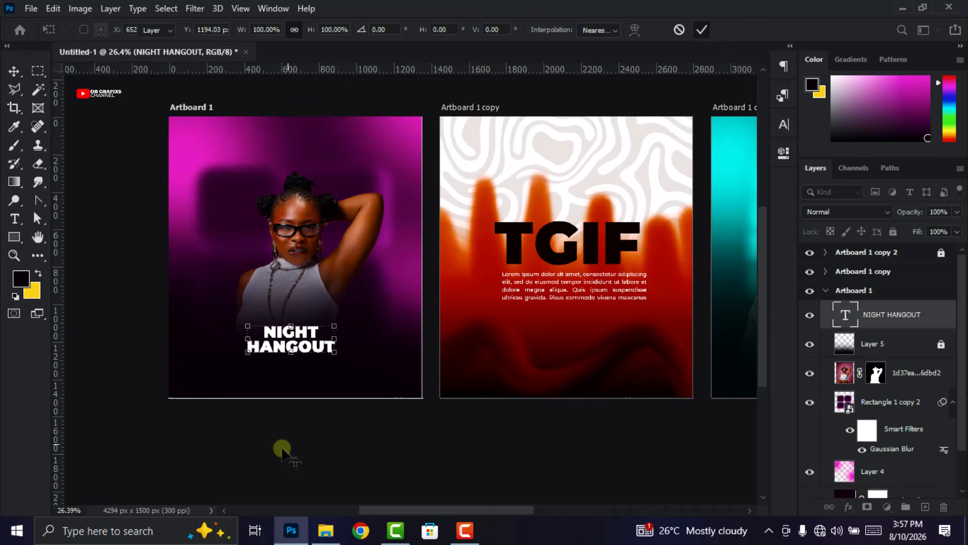
pyautogui.click(98, 277)
# Step: Add a small white lorem ipsum paragraph in Montserrat Bold, 4 pt with 5 pt leading, centred just under the NIGHT HANGOUT heading
pyautogui.click(15, 220)
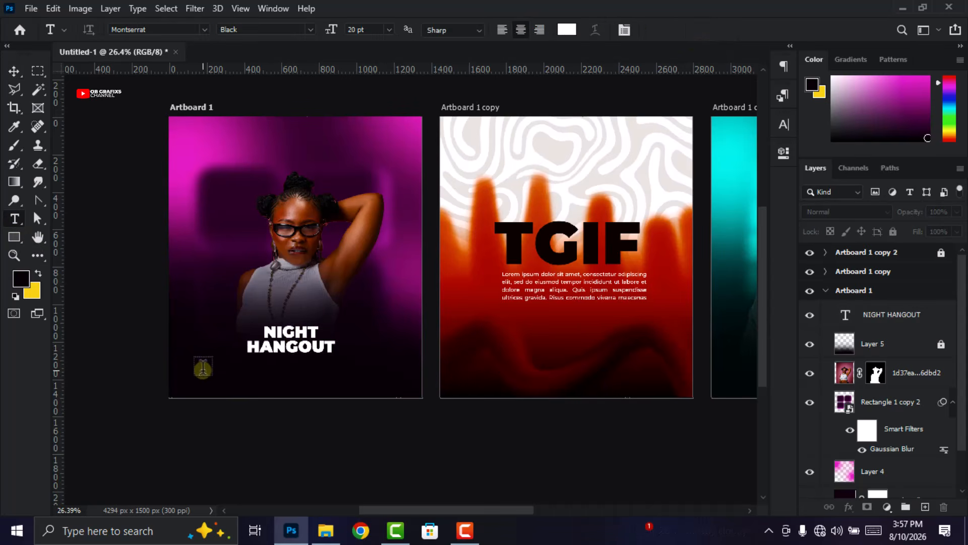
pyautogui.moveTo(229, 365); pyautogui.dragTo(341, 379)
pyautogui.hotkey('ctrl', 't')
pyautogui.click(658, 162)
pyautogui.write('5')
pyautogui.press('Tab')
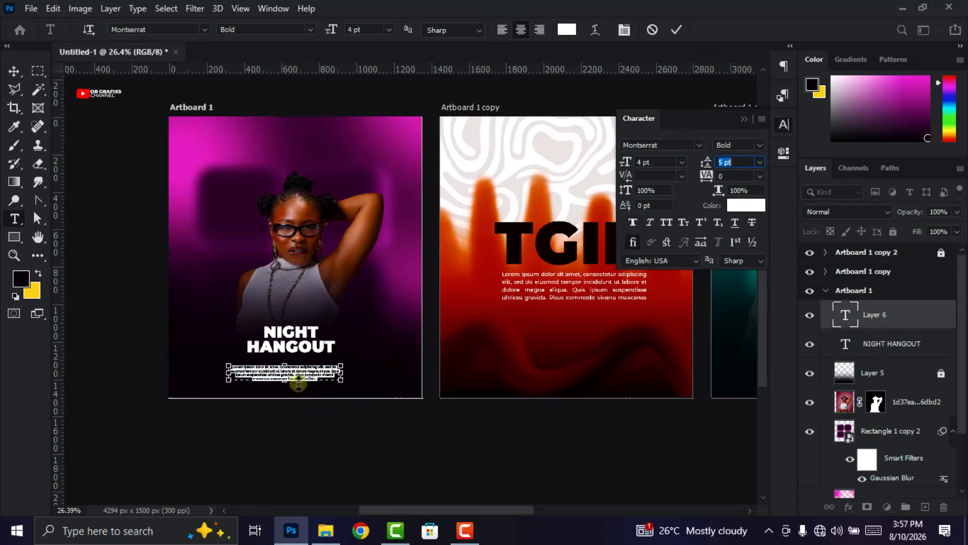
pyautogui.hotkey('ctrl', 'Return')
pyautogui.press('v')
pyautogui.scroll(-1, 199, 287)
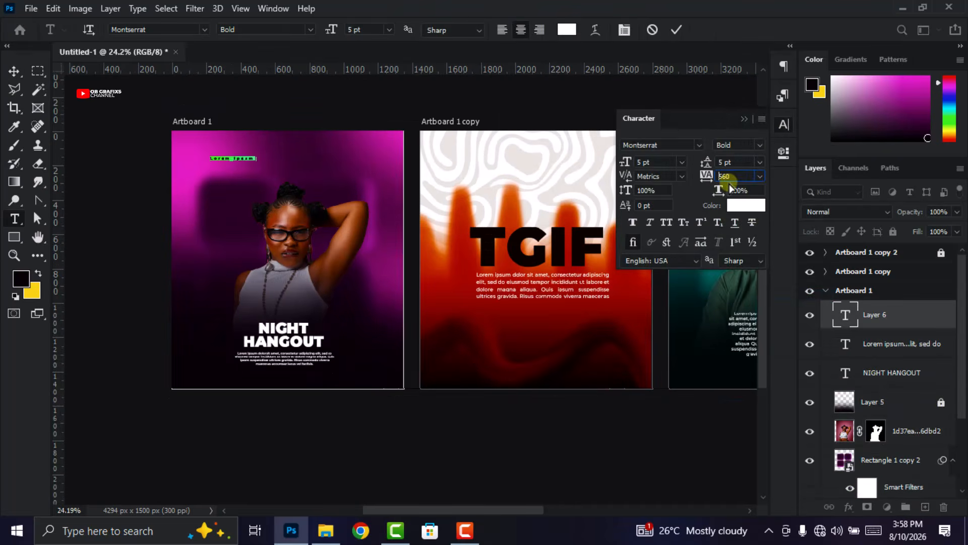
# Step: Rotate the small "Lorem Ipsum" line to run vertically and place it to the left of the woman's head
pyautogui.moveTo(241, 212); pyautogui.dragTo(244, 232)
pyautogui.moveTo(240, 218); pyautogui.dragTo(214, 253)
pyautogui.press('Return')
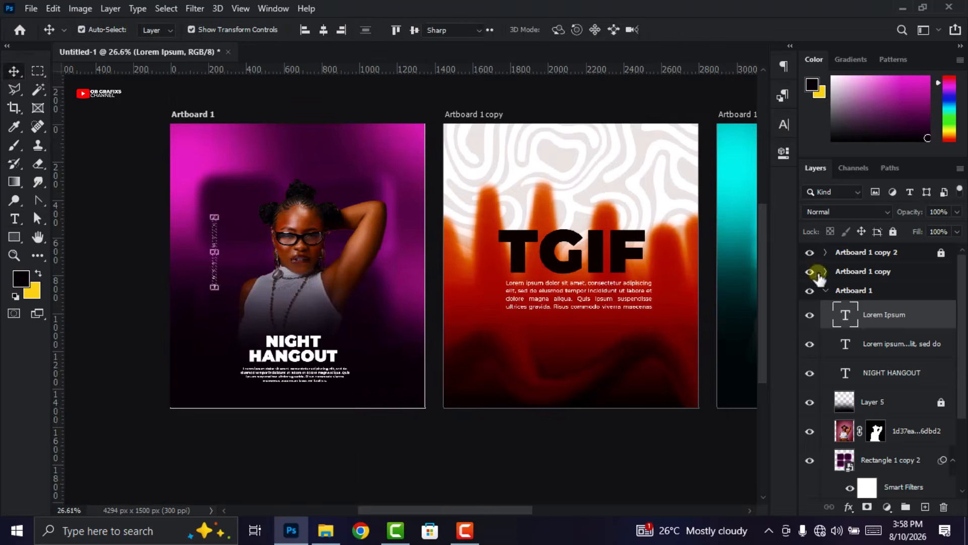
# Step: Set the tracking of the vertical "Lorem Ipsum" text to 2000
pyautogui.doubleClick(848, 316)
pyautogui.click(783, 126)
pyautogui.doubleClick(731, 176)
pyautogui.write('2000')
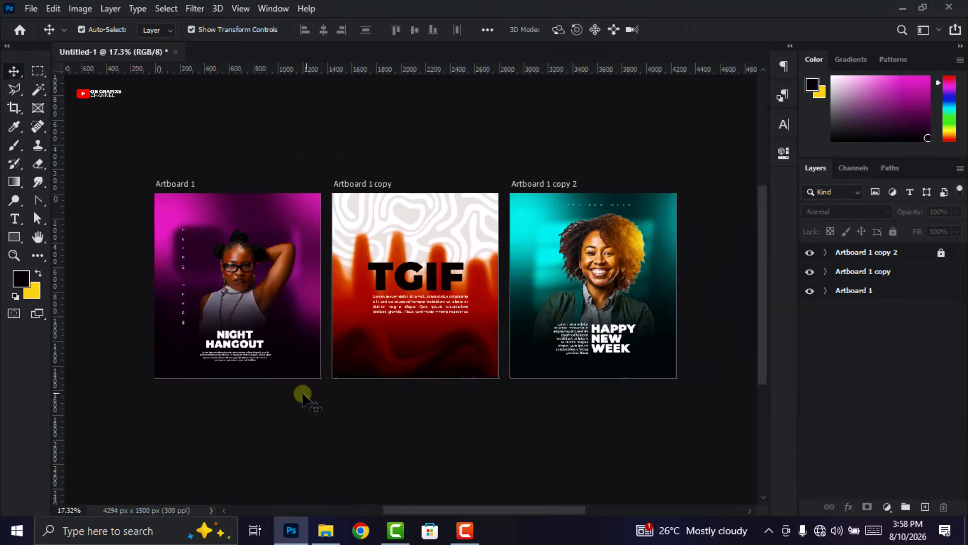